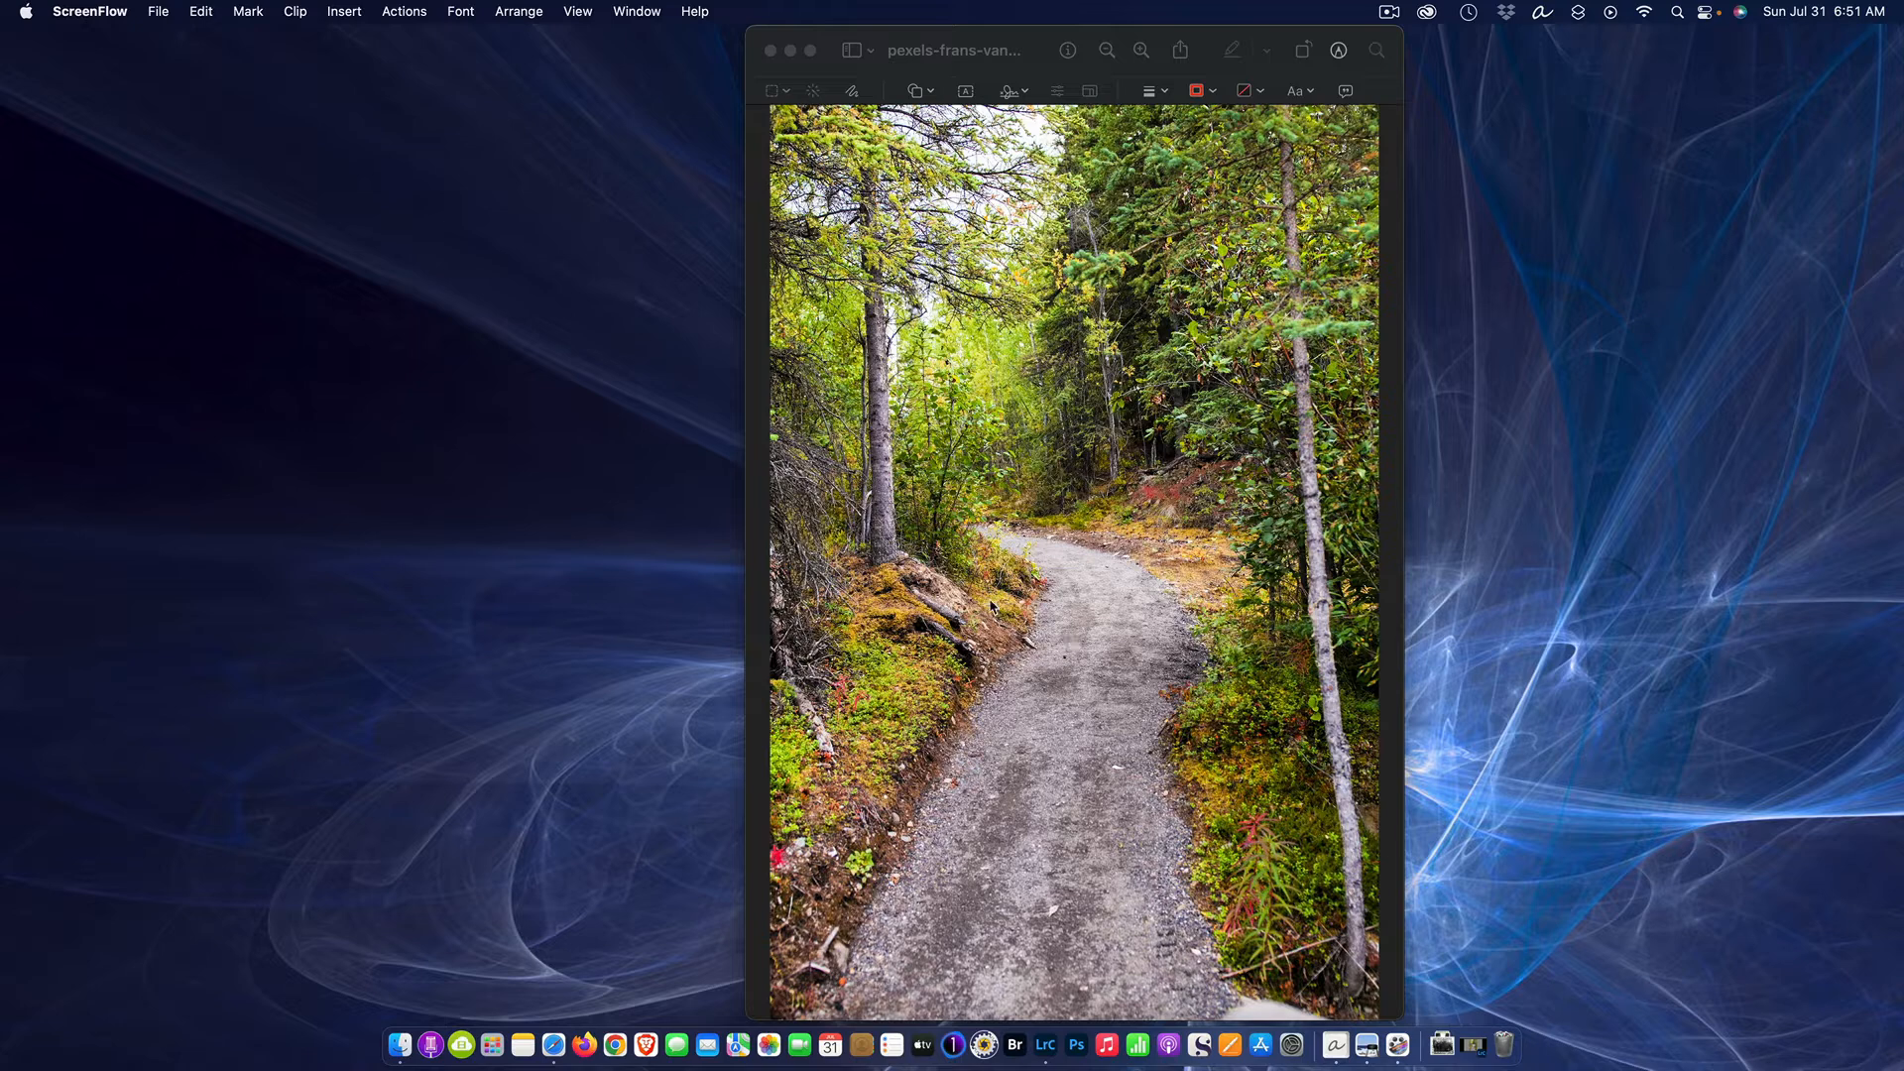
click(839, 89)
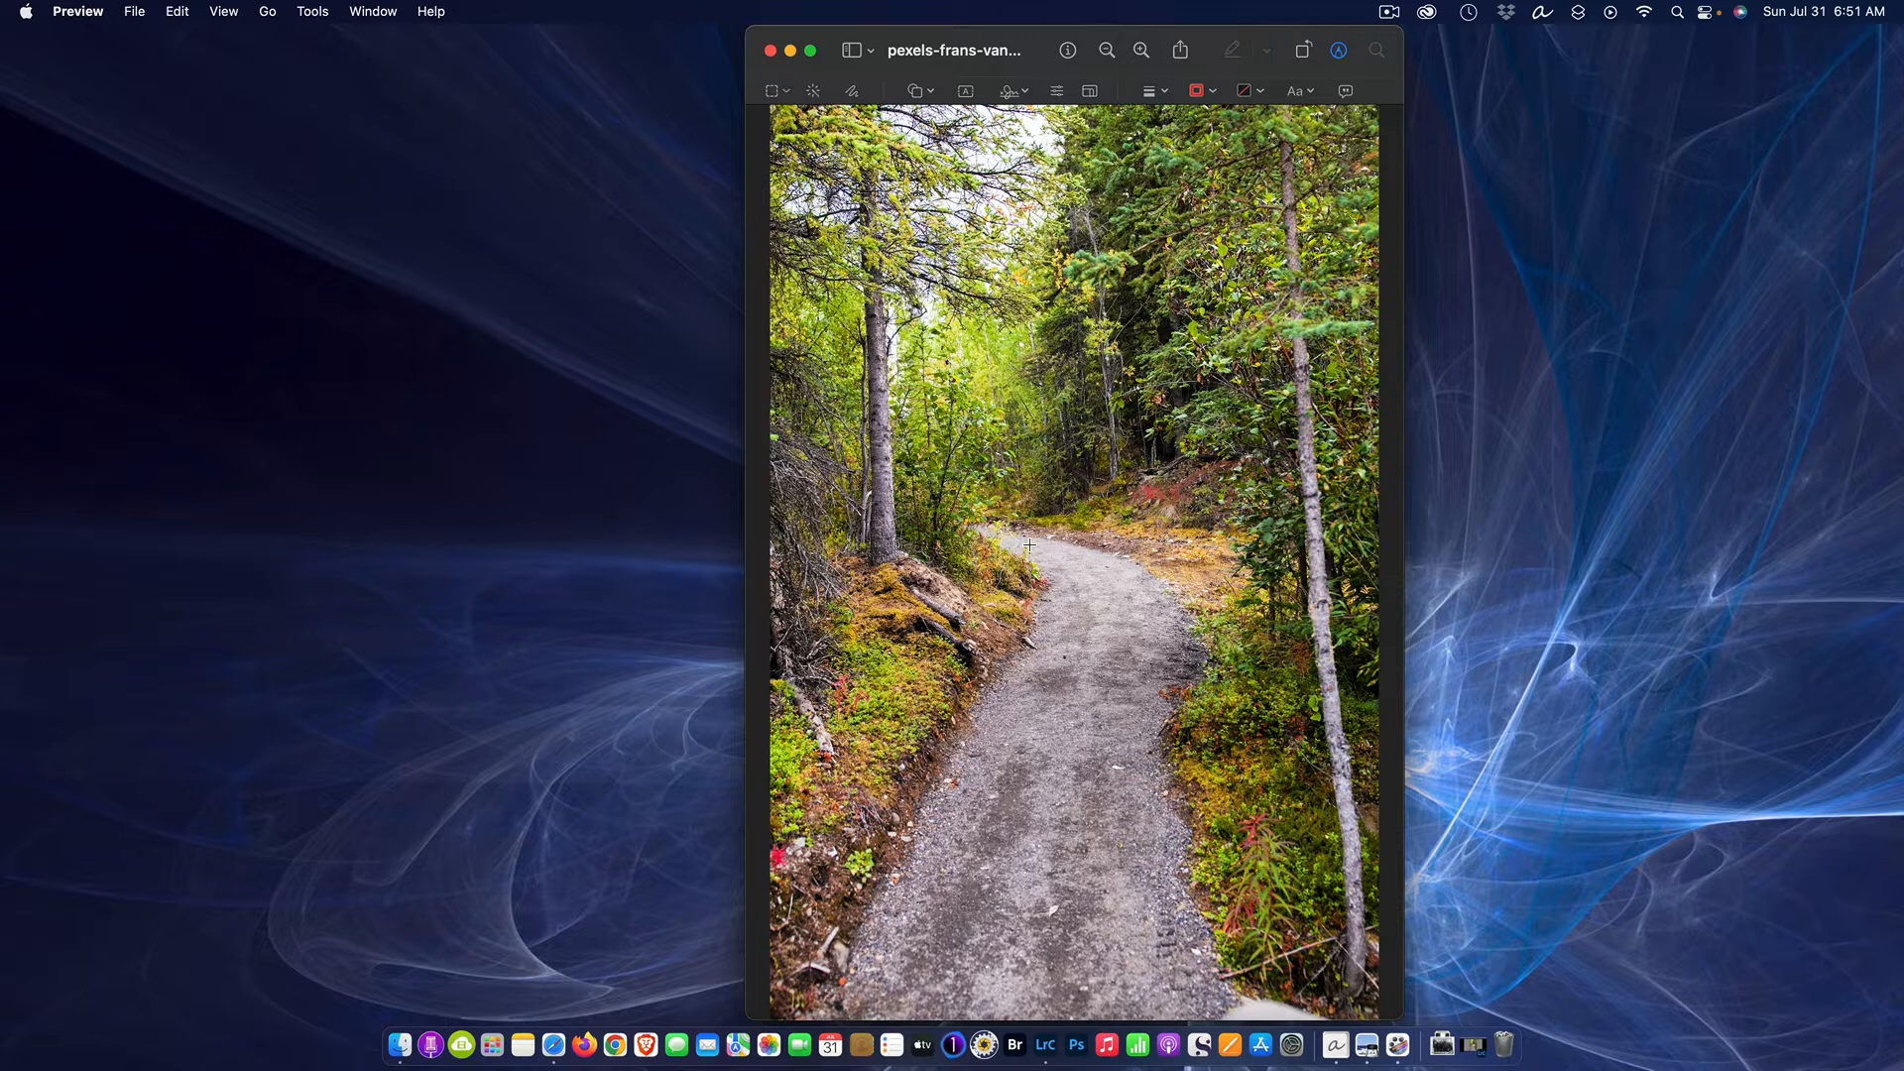
drag(1030, 544, 1105, 933)
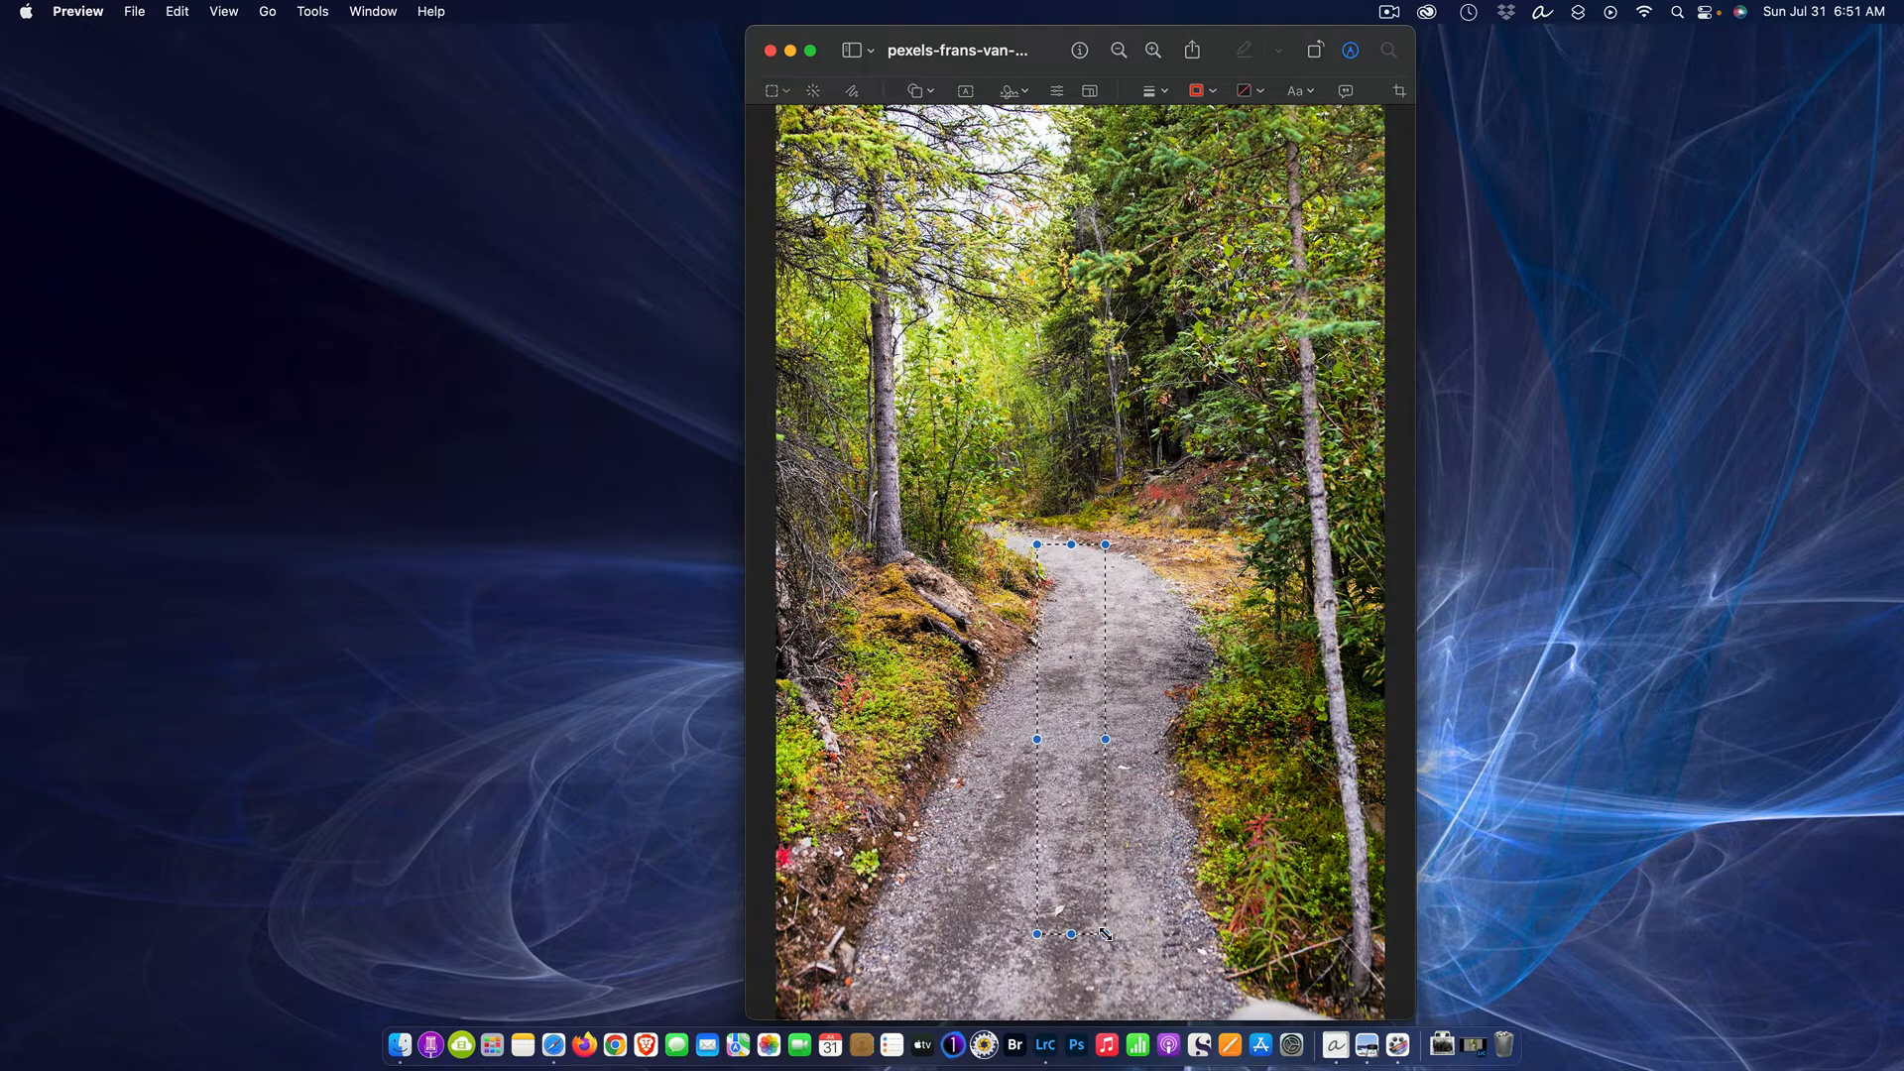
click(1101, 684)
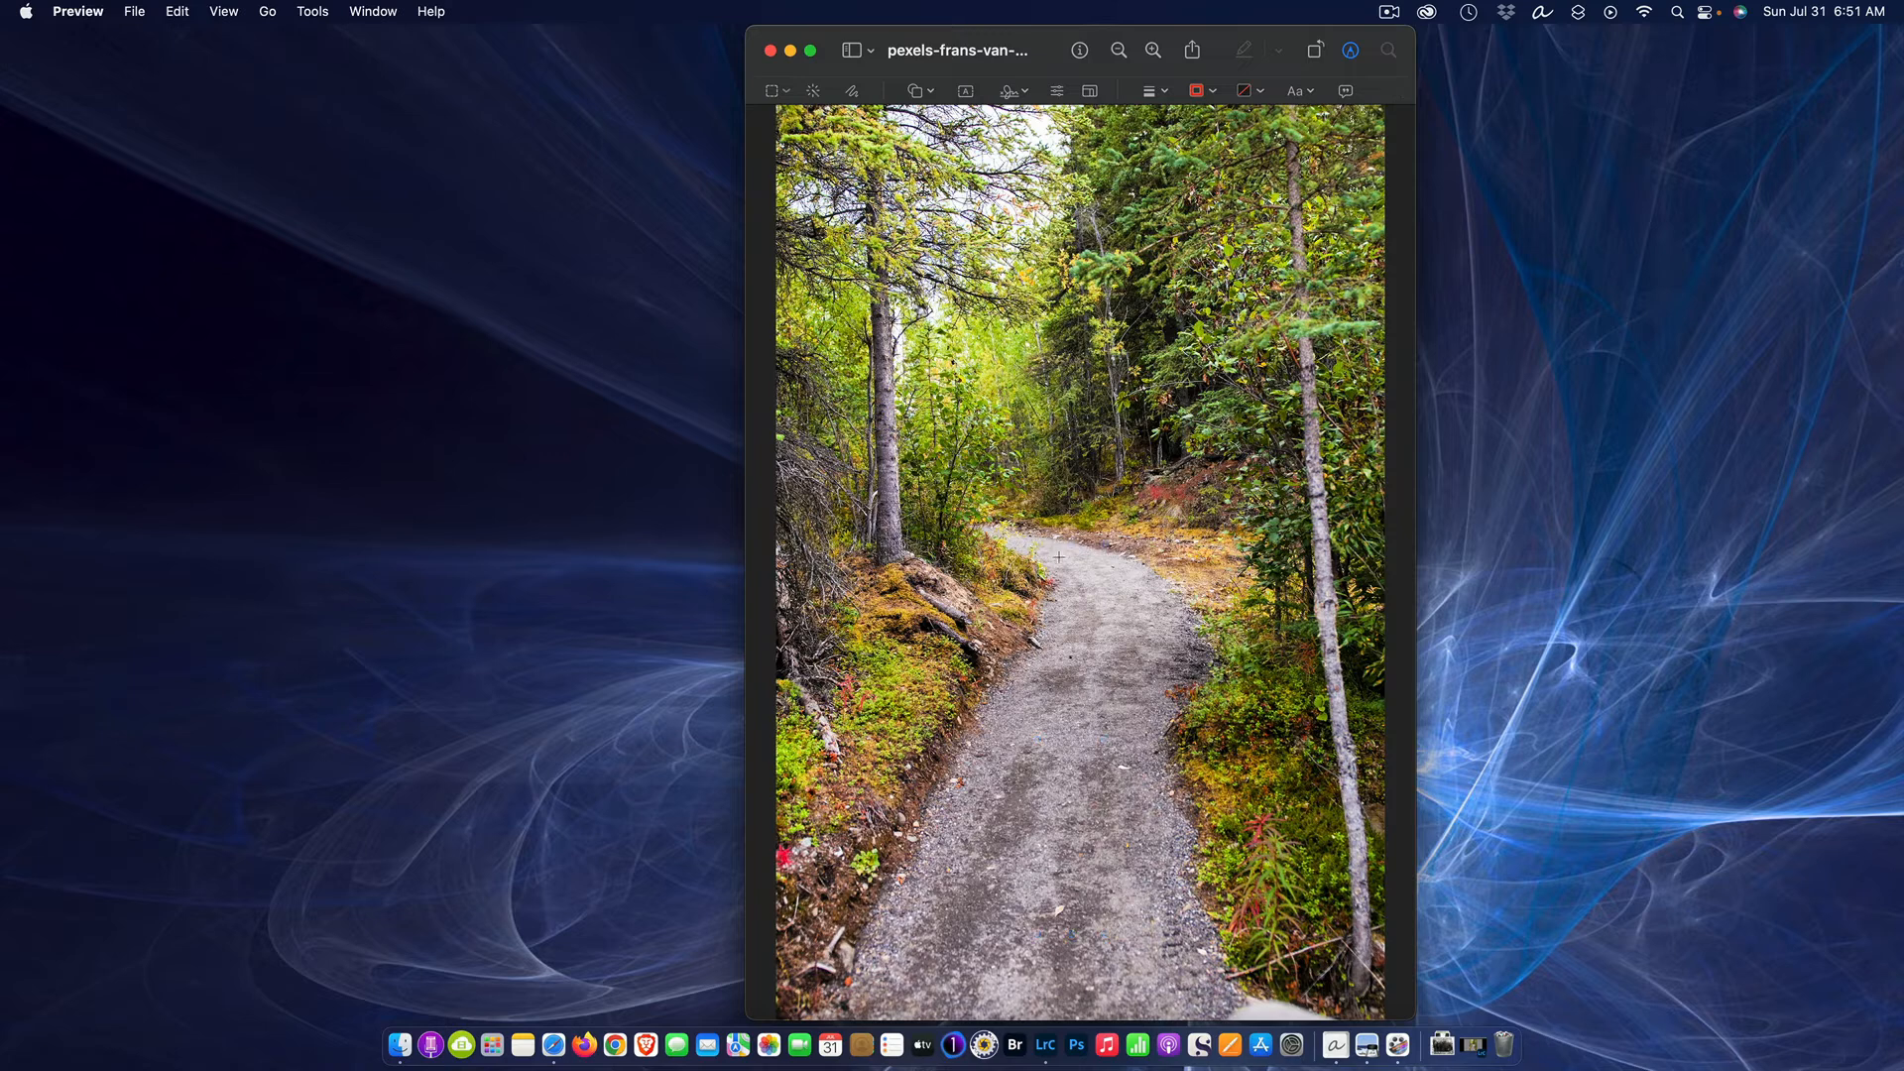
- Draw a freehand red line down the winding path and two slanted red strokes over the vegetation on each side
click(852, 91)
mouse_move(1019, 531)
mouse_down()
mouse_move(1123, 640)
mouse_move(1120, 685)
mouse_move(1019, 873)
mouse_move(1002, 972)
mouse_move(1039, 1011)
mouse_up()
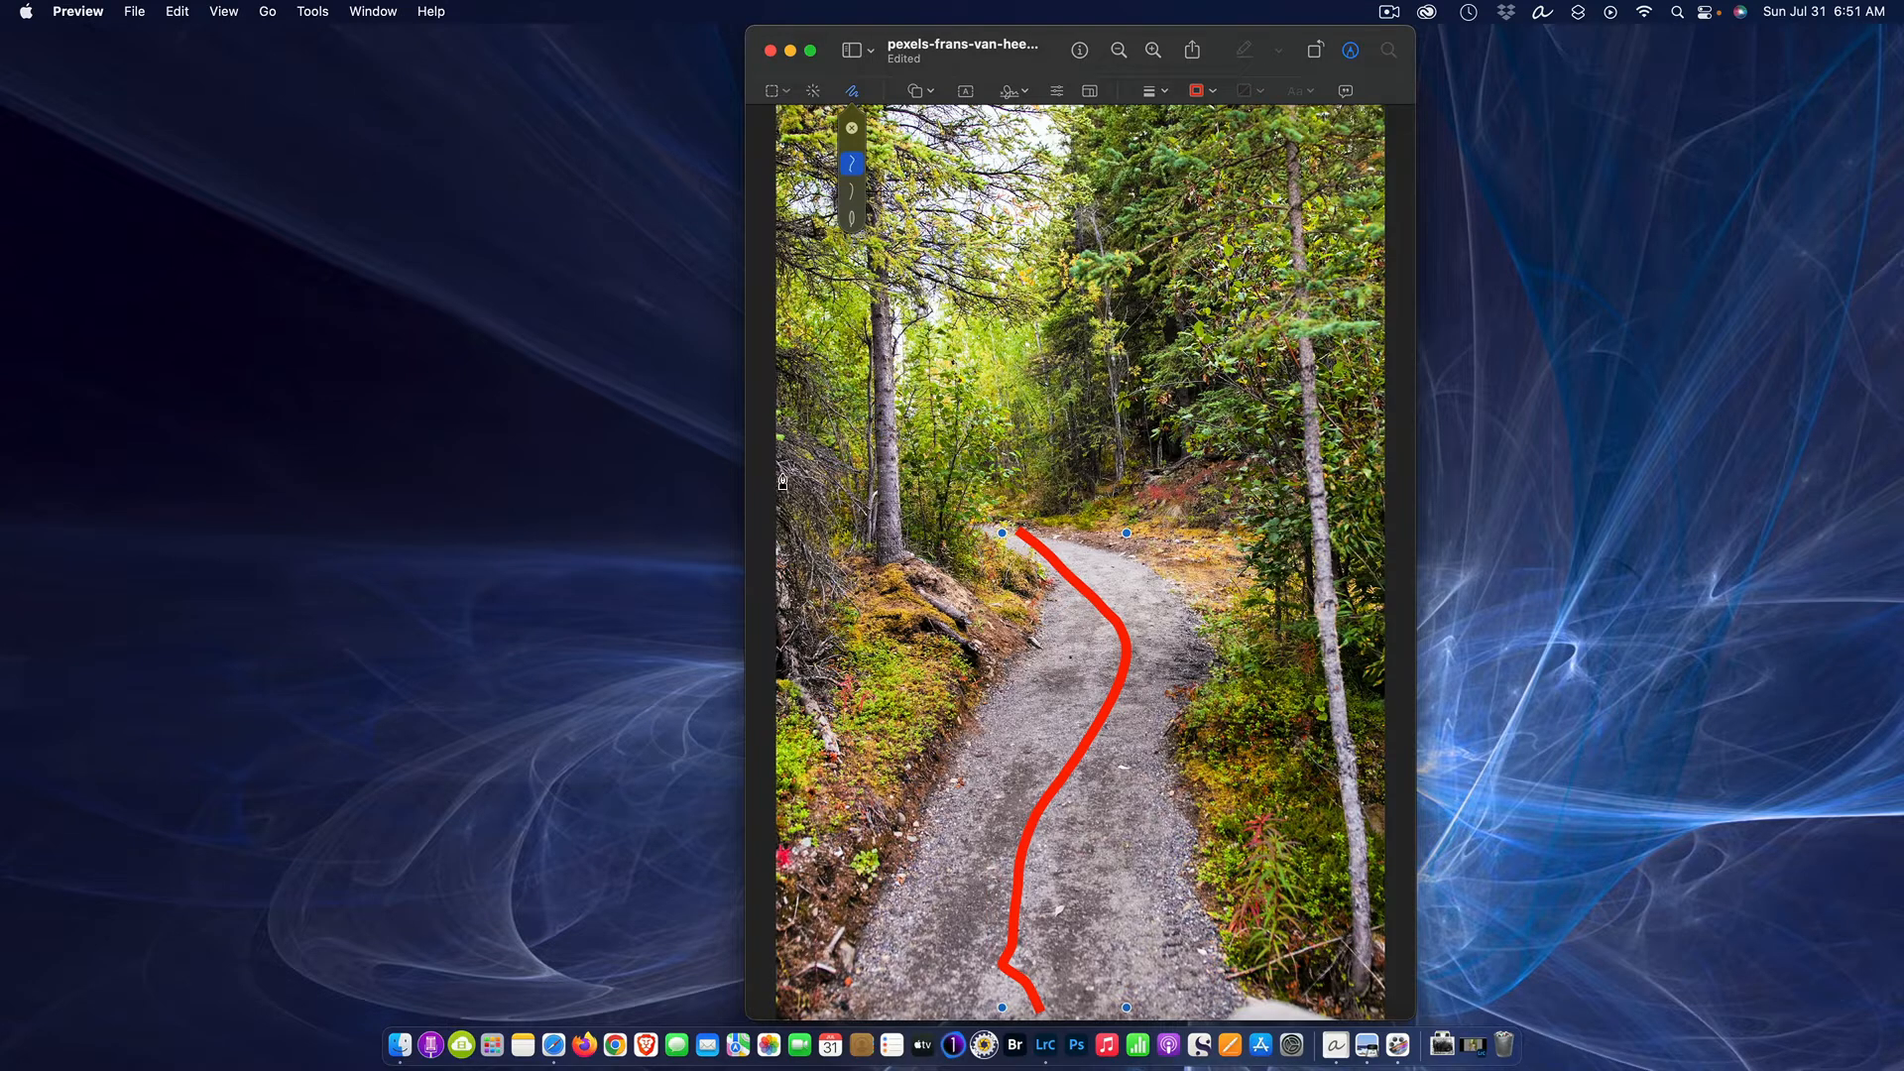
drag(782, 476, 982, 680)
drag(800, 632, 910, 764)
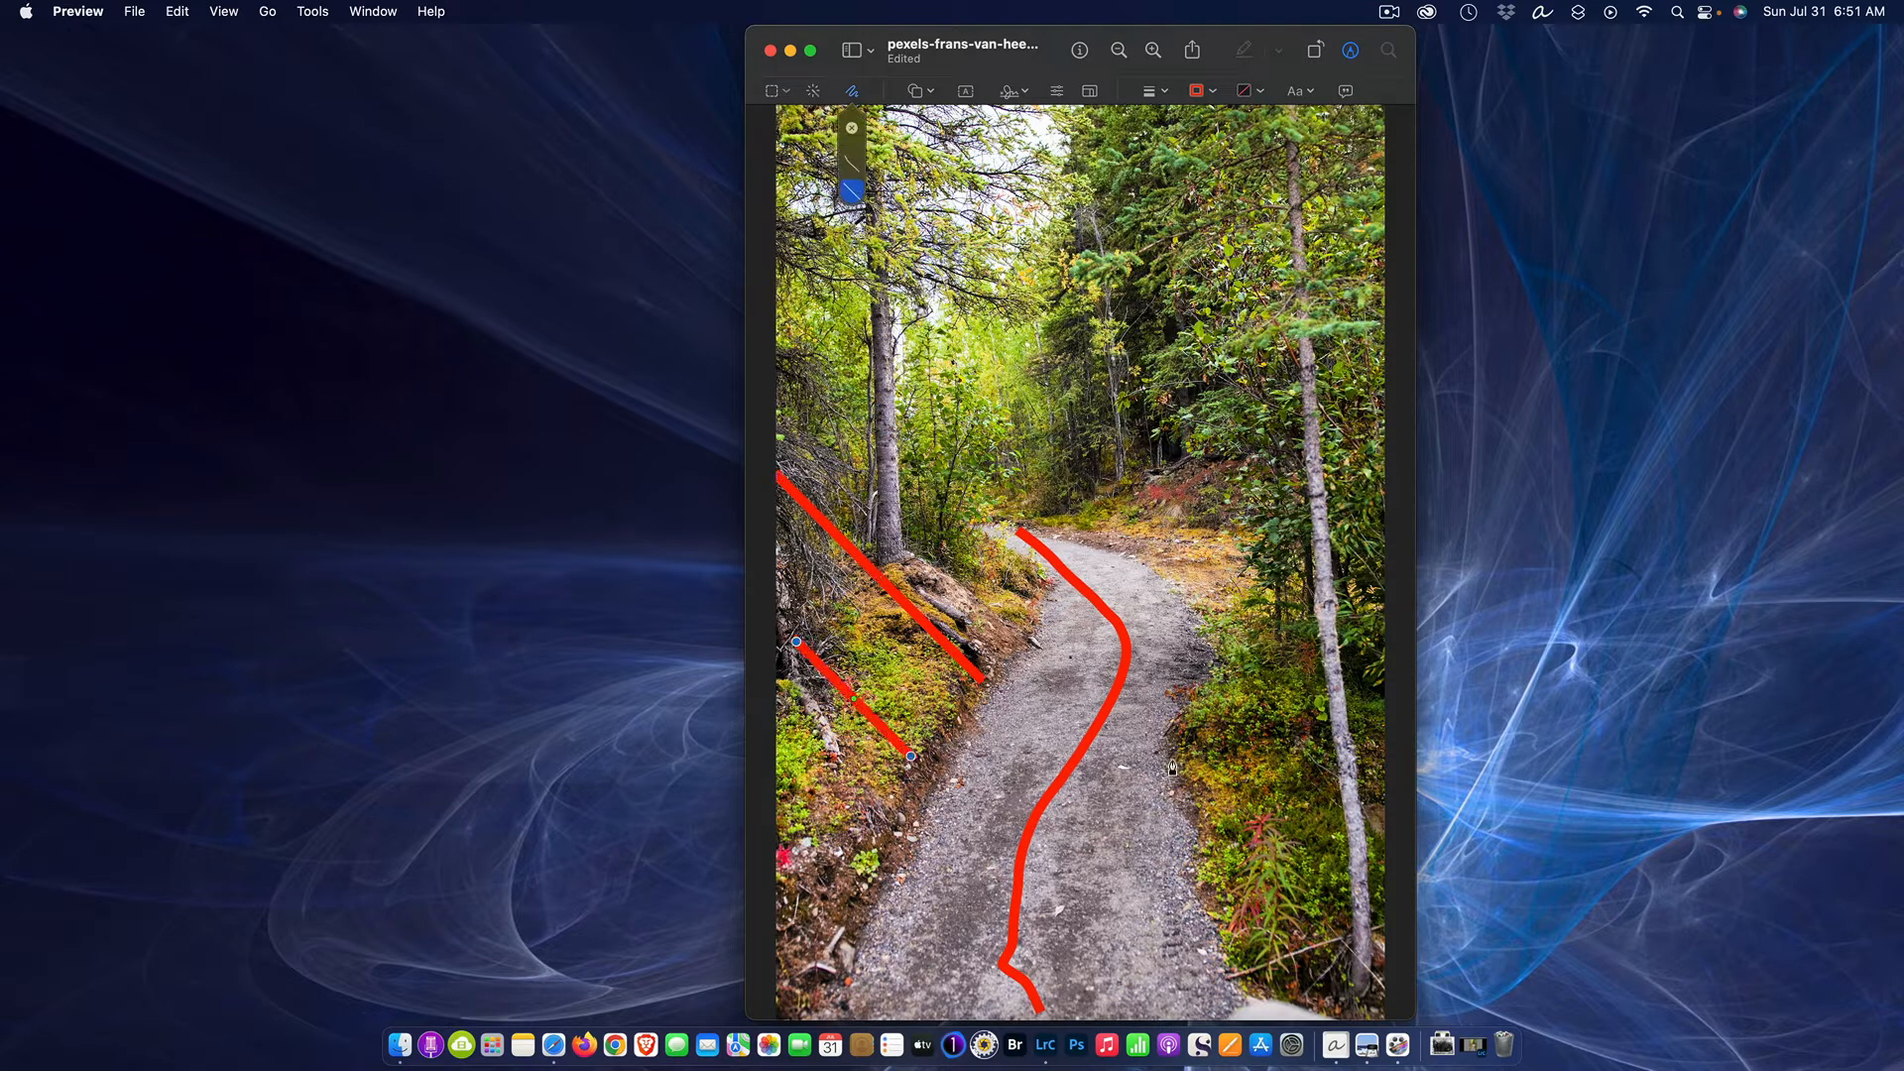
drag(1228, 729, 1419, 802)
drag(1260, 564, 1448, 643)
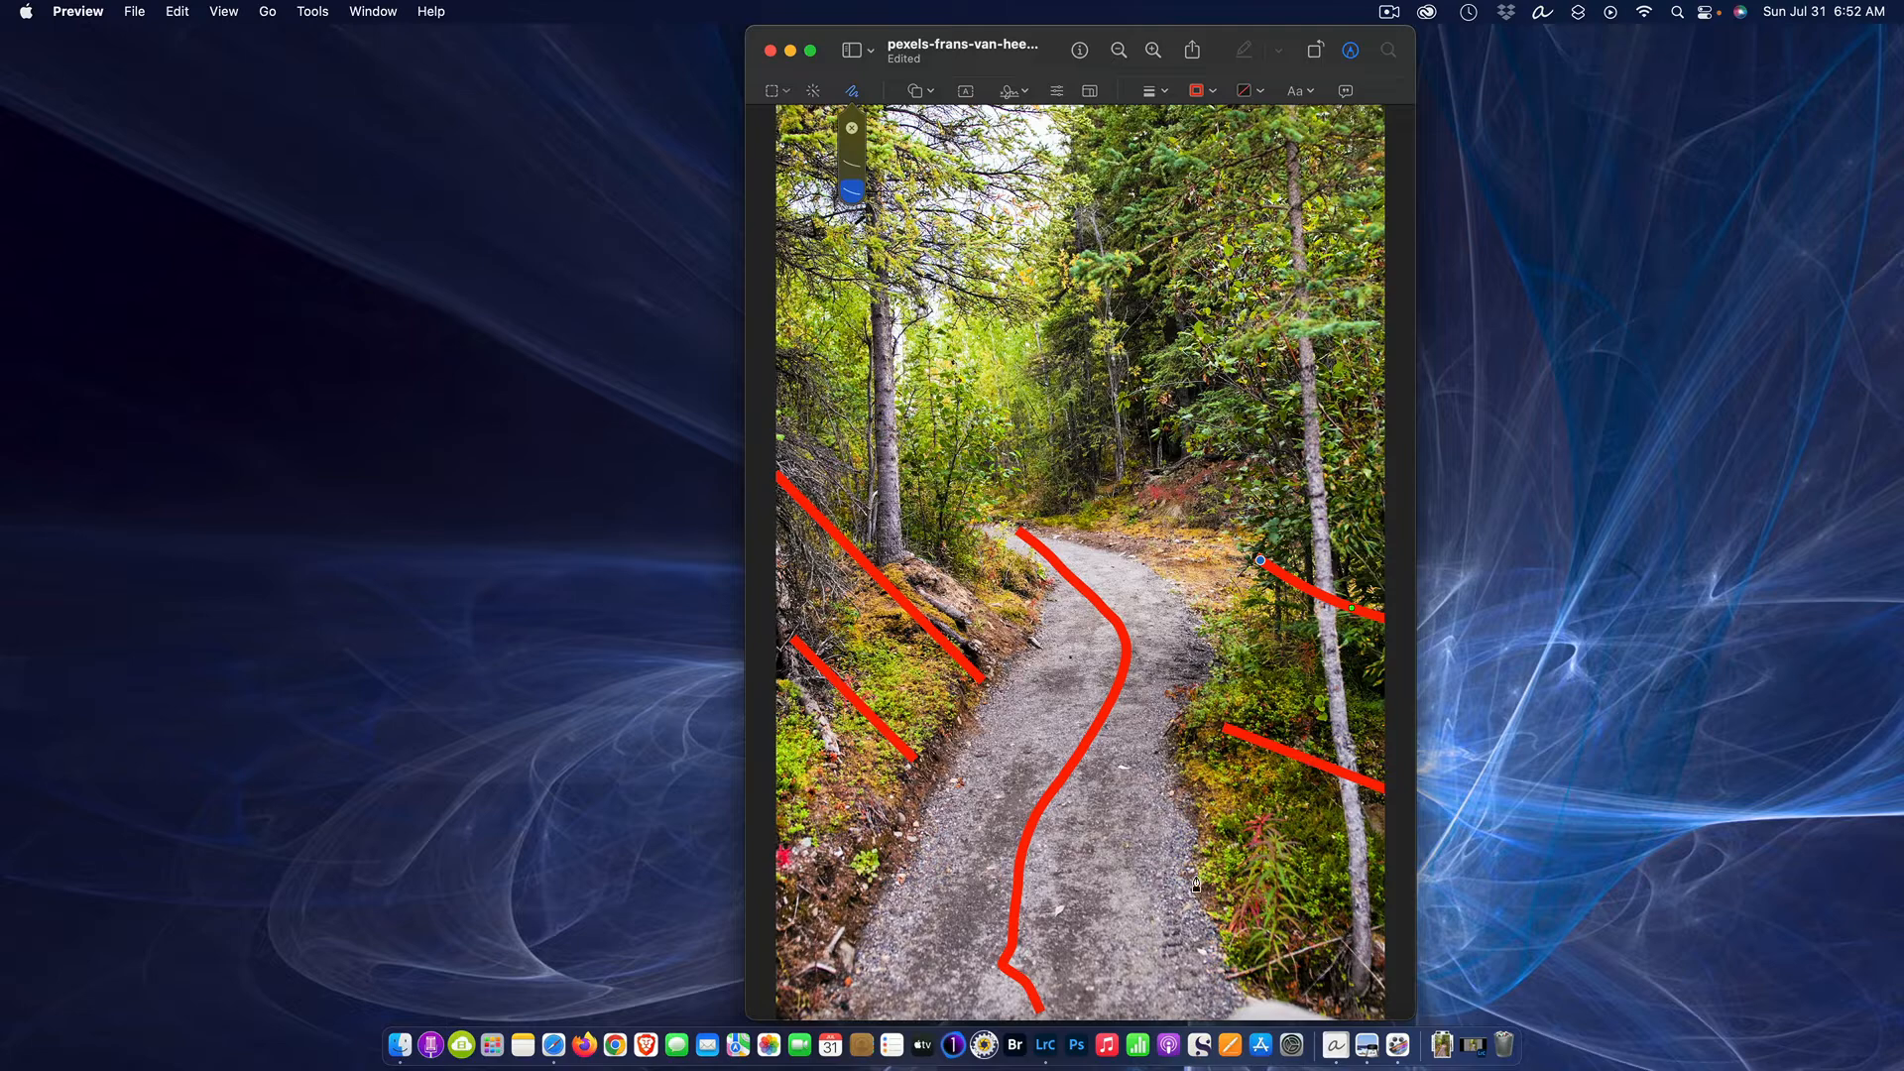
- Switch to Lightroom Classic and add a linear gradient mask fading from the photo's left edge toward the path
click(1059, 1047)
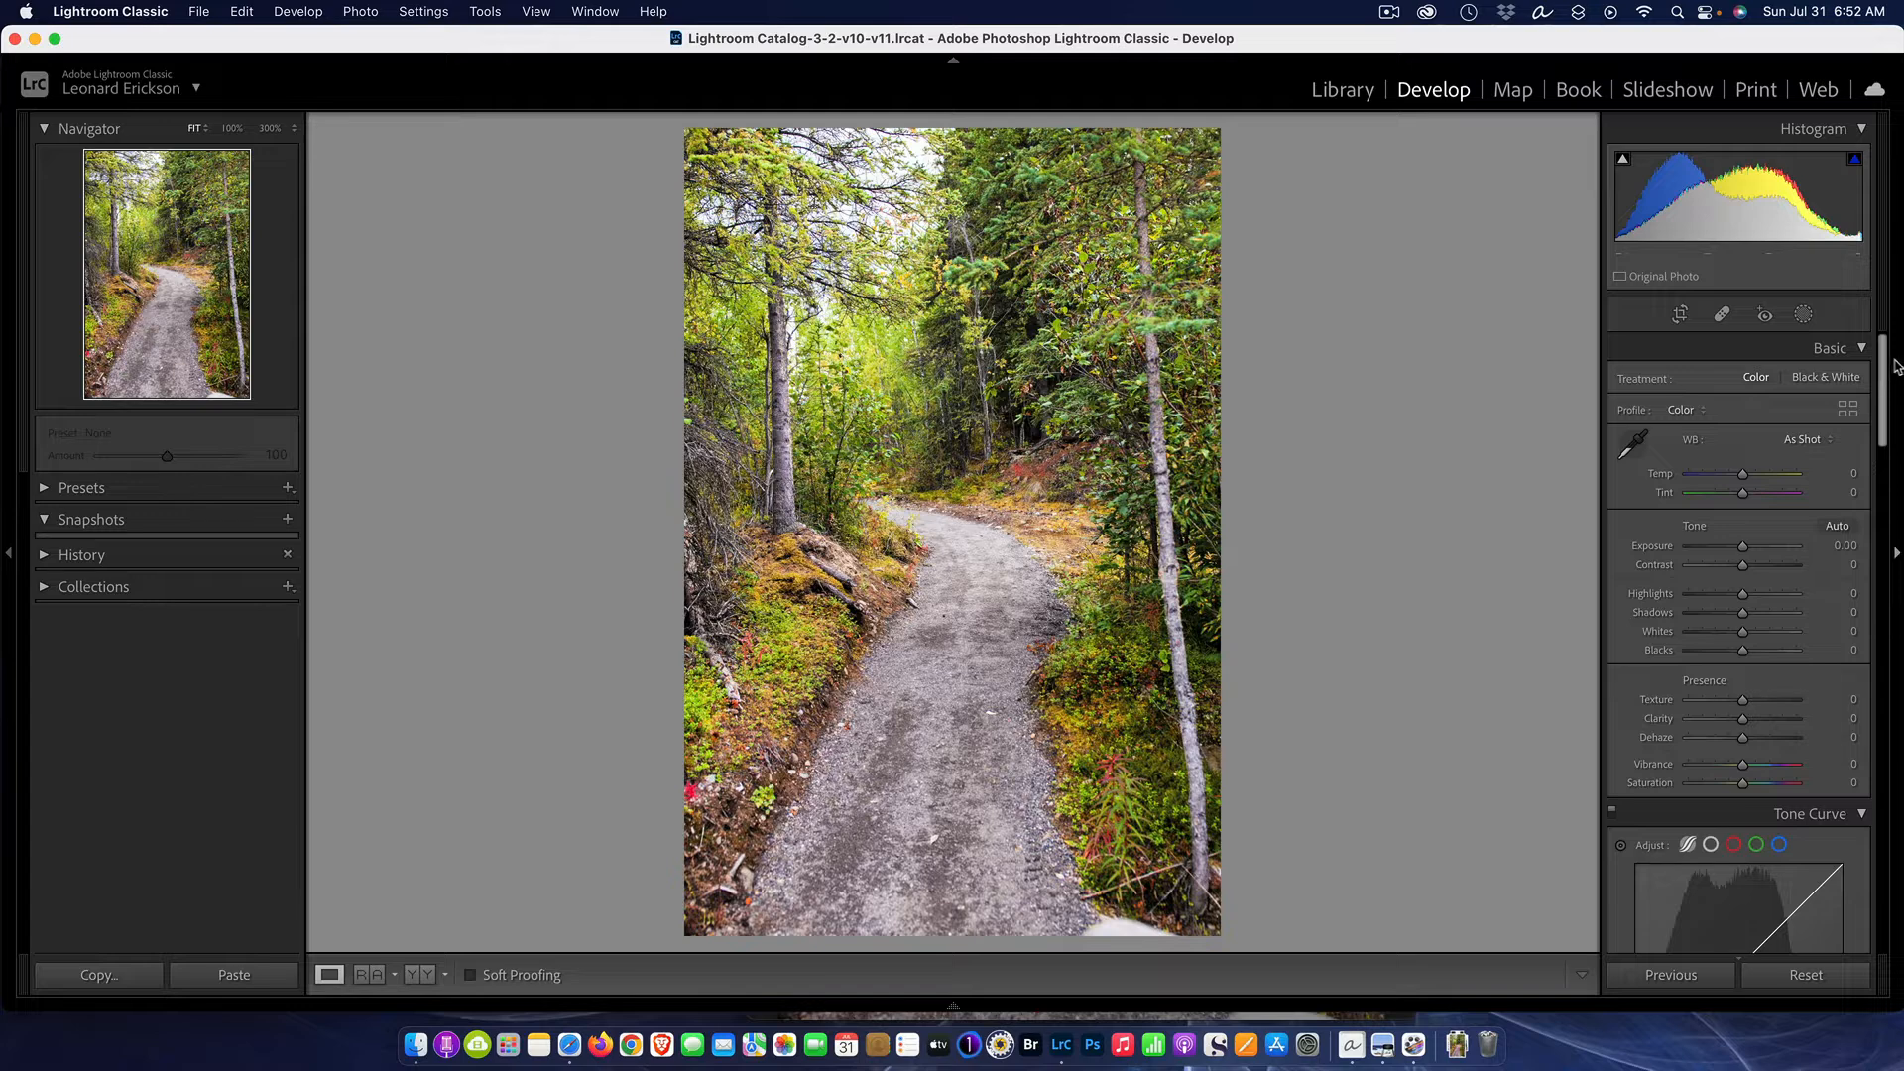
mouse_move(1885, 366)
mouse_down()
mouse_move(1885, 851)
mouse_move(1885, 364)
mouse_up()
click(1803, 315)
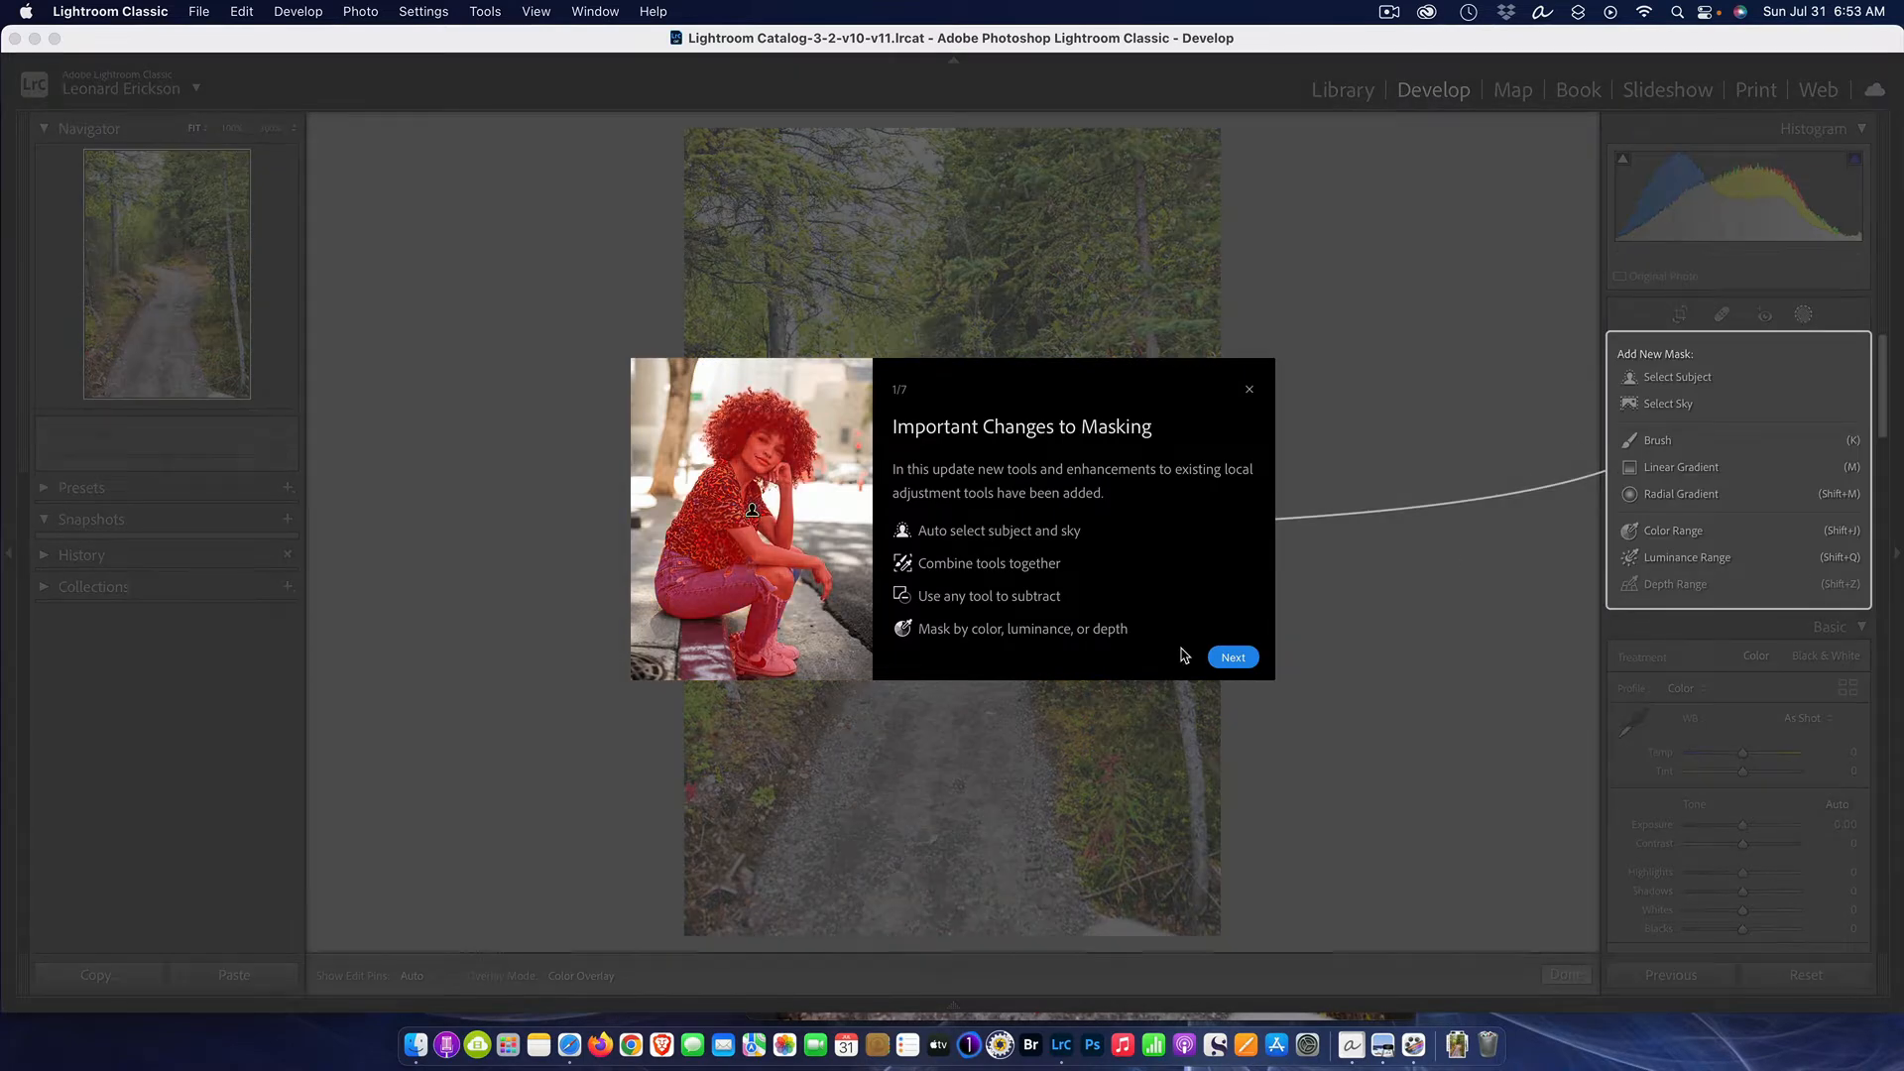
click(1247, 391)
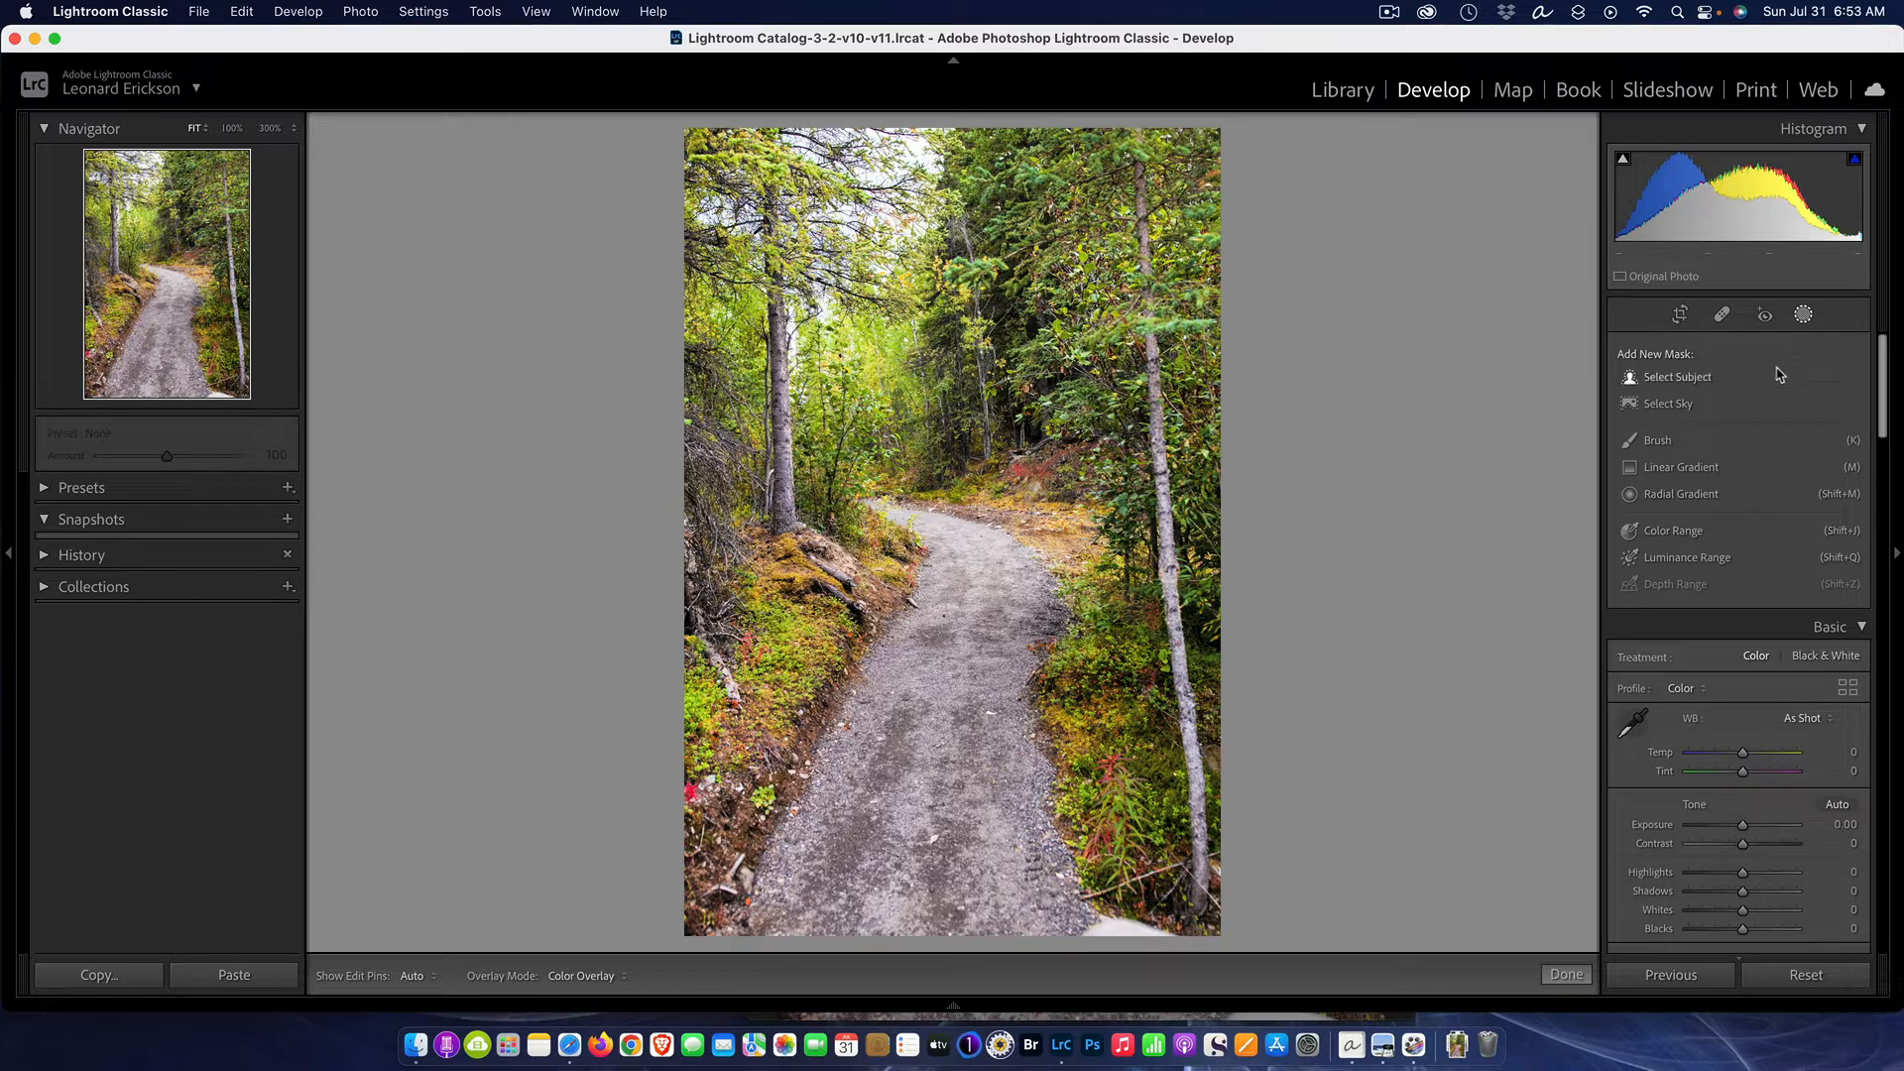
click(1677, 469)
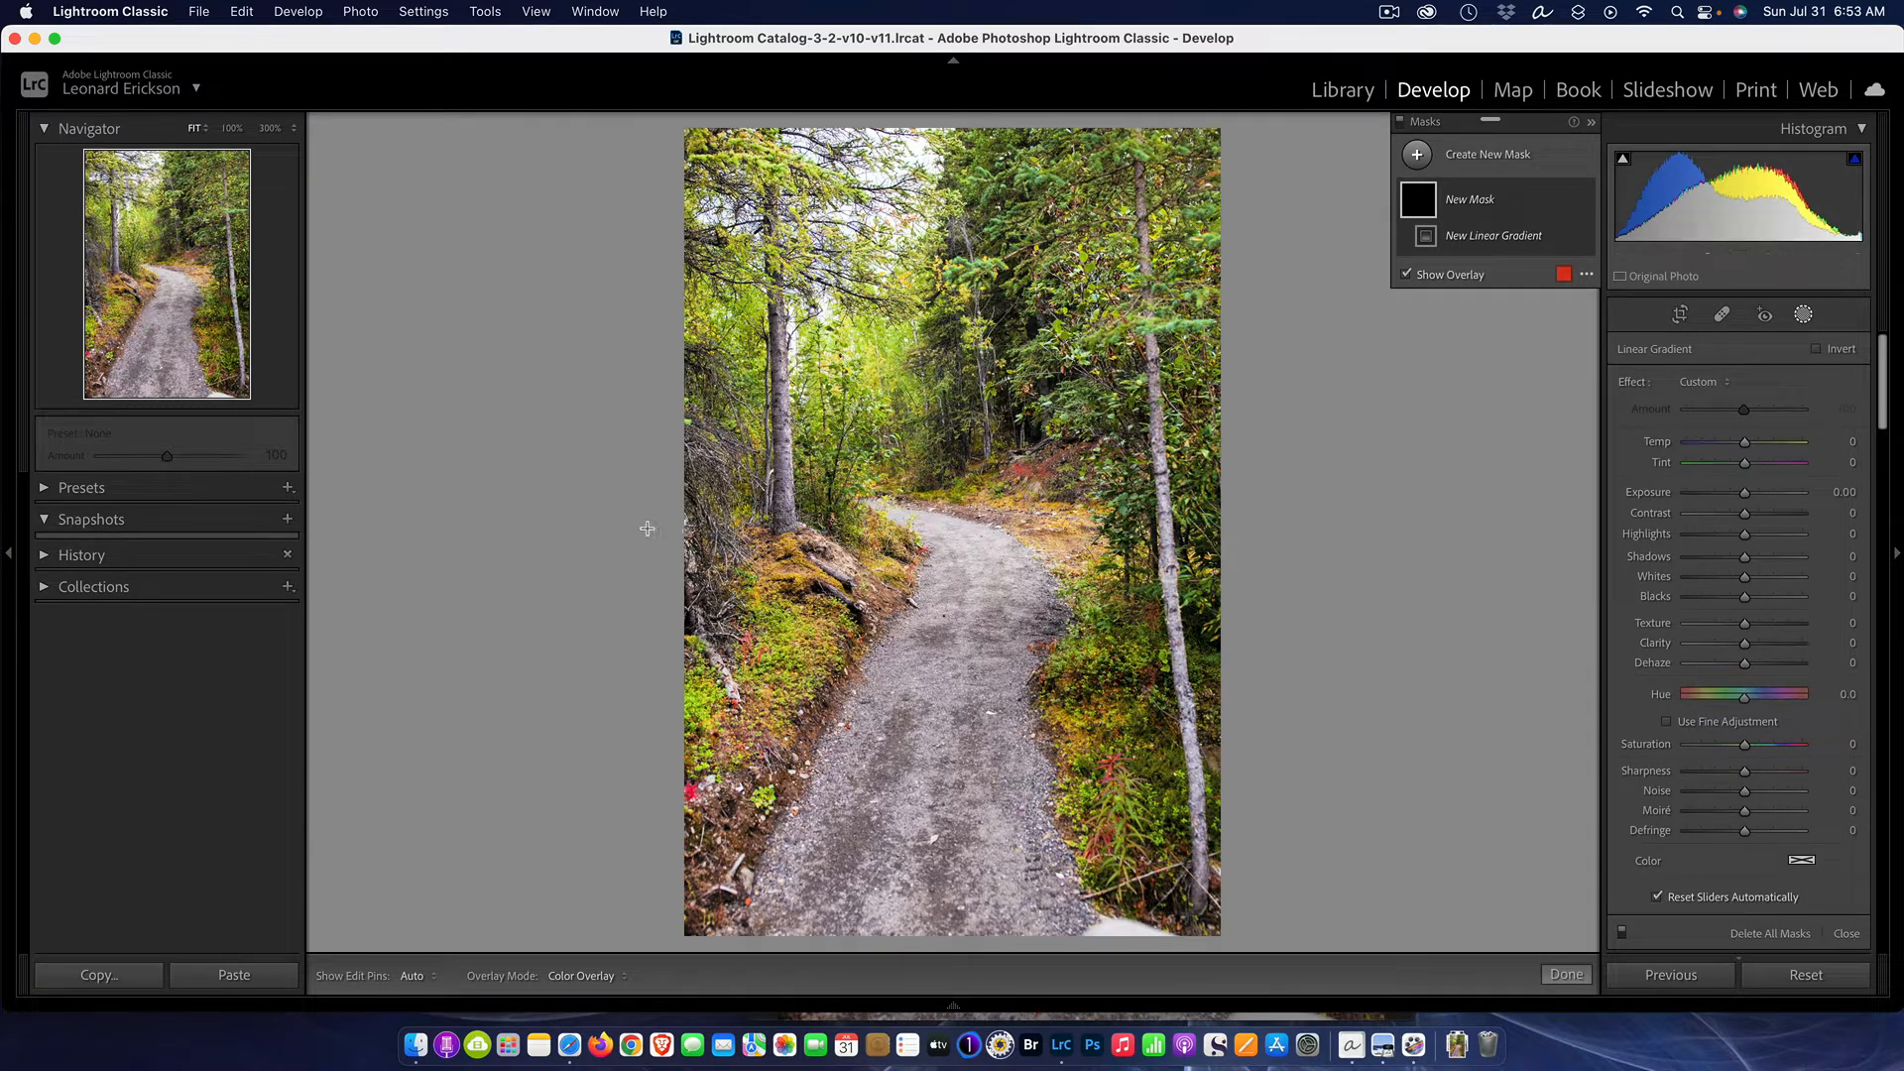
drag(503, 494, 892, 617)
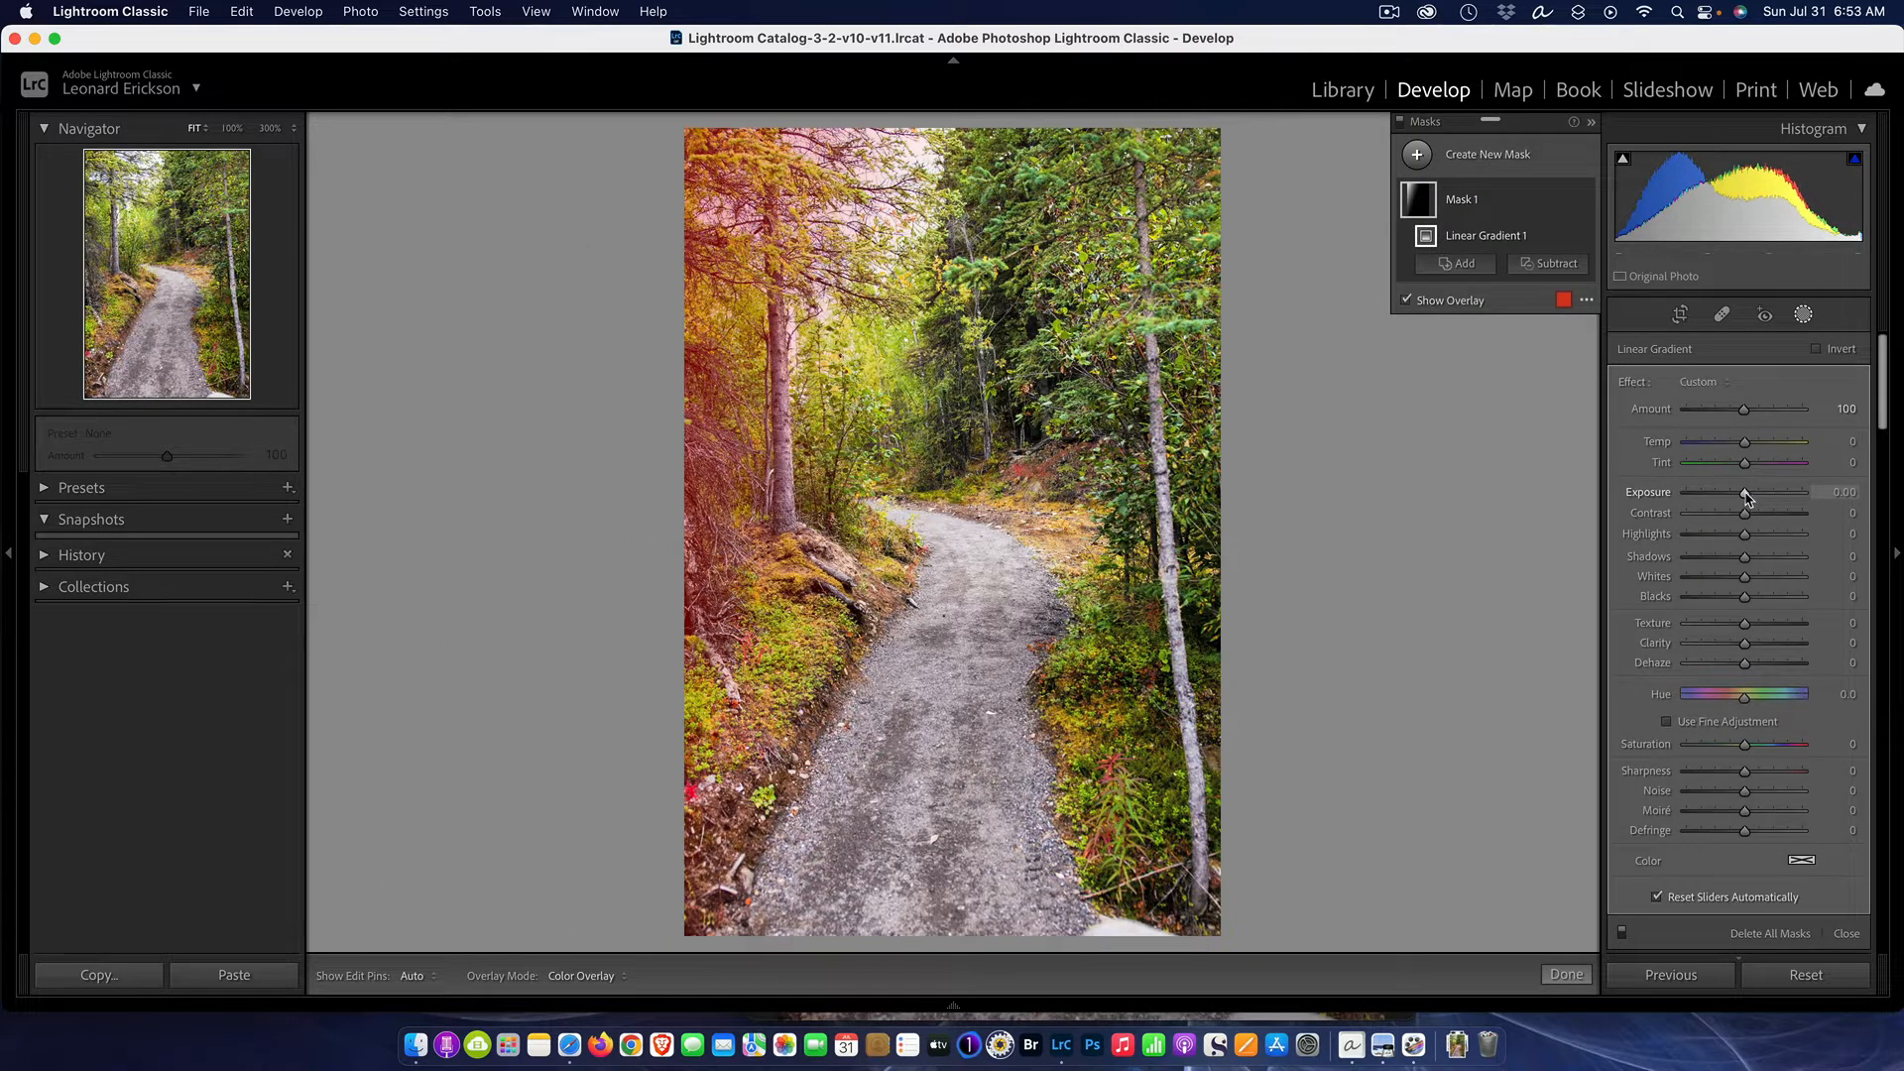
- Extend the left-side linear gradient across the path to the right-hand trees and set its exposure to -1.12
key(o)
drag(1747, 498, 1736, 501)
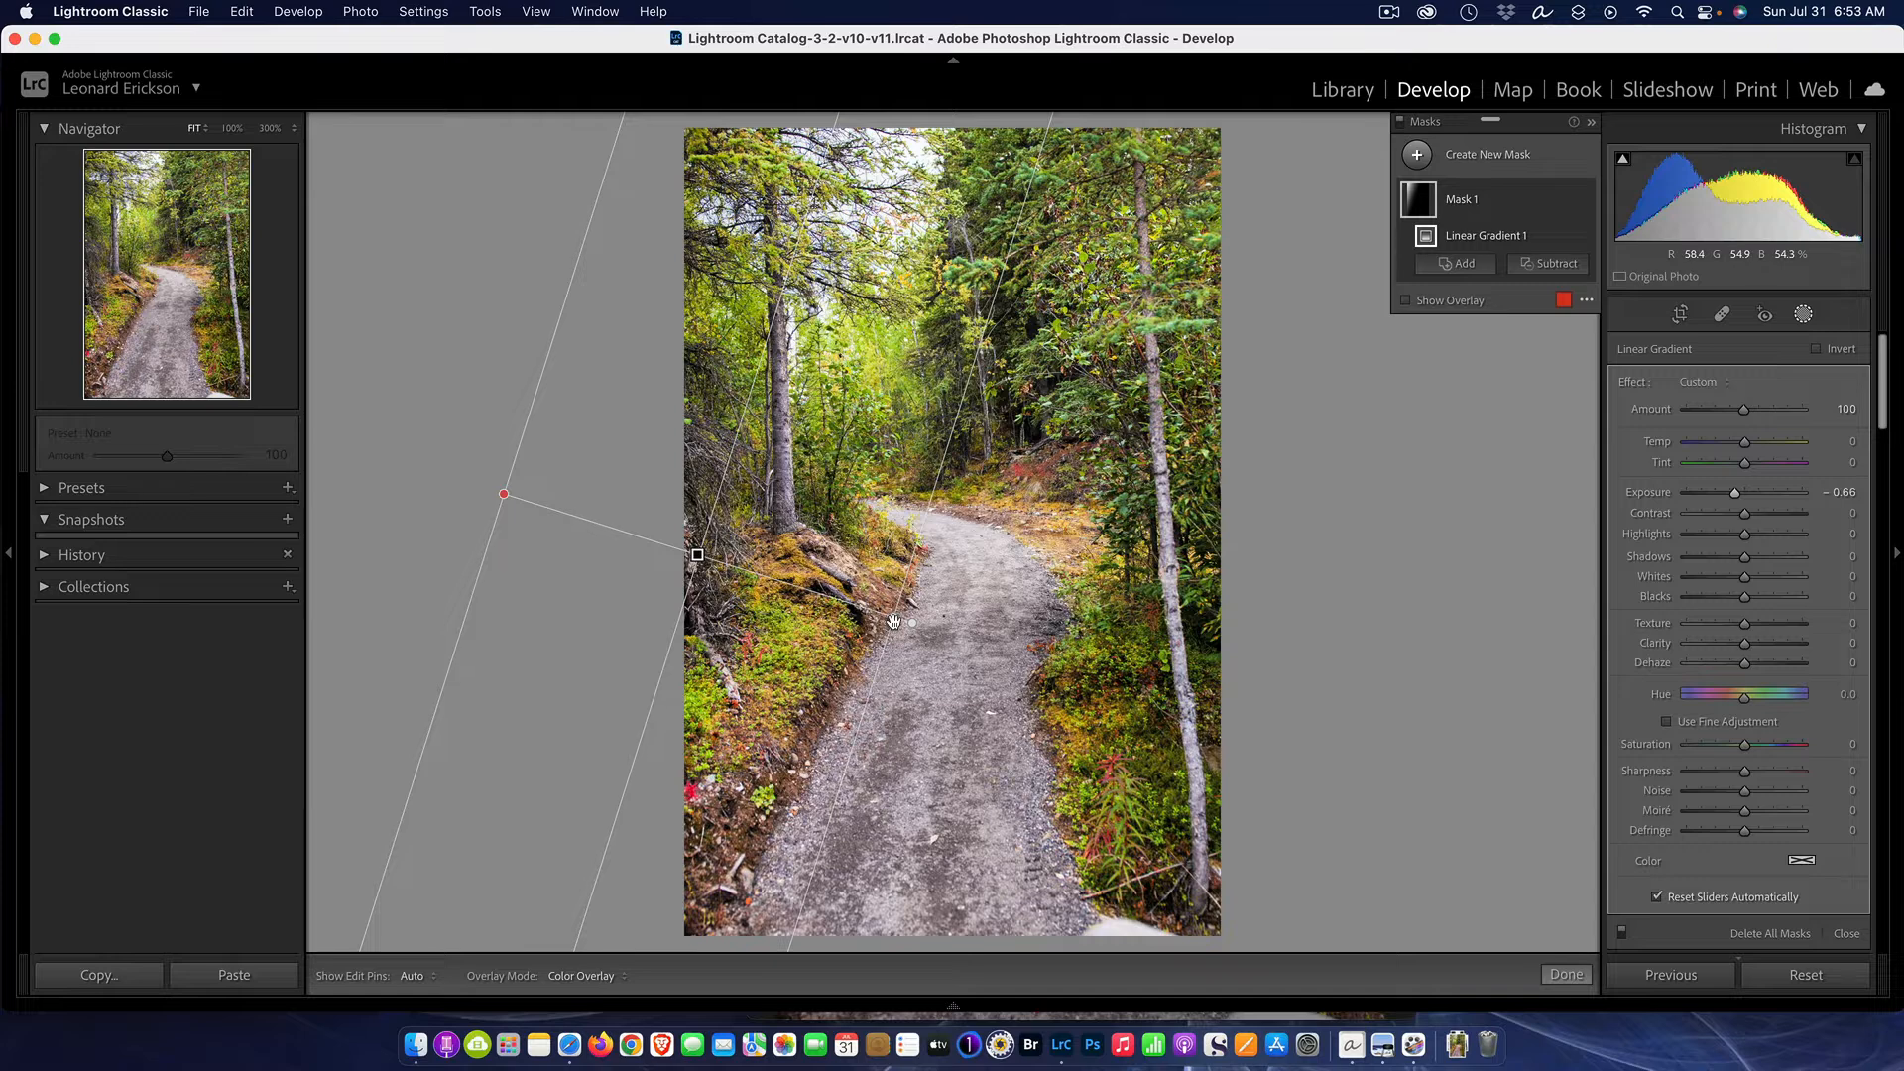
drag(896, 619, 1099, 674)
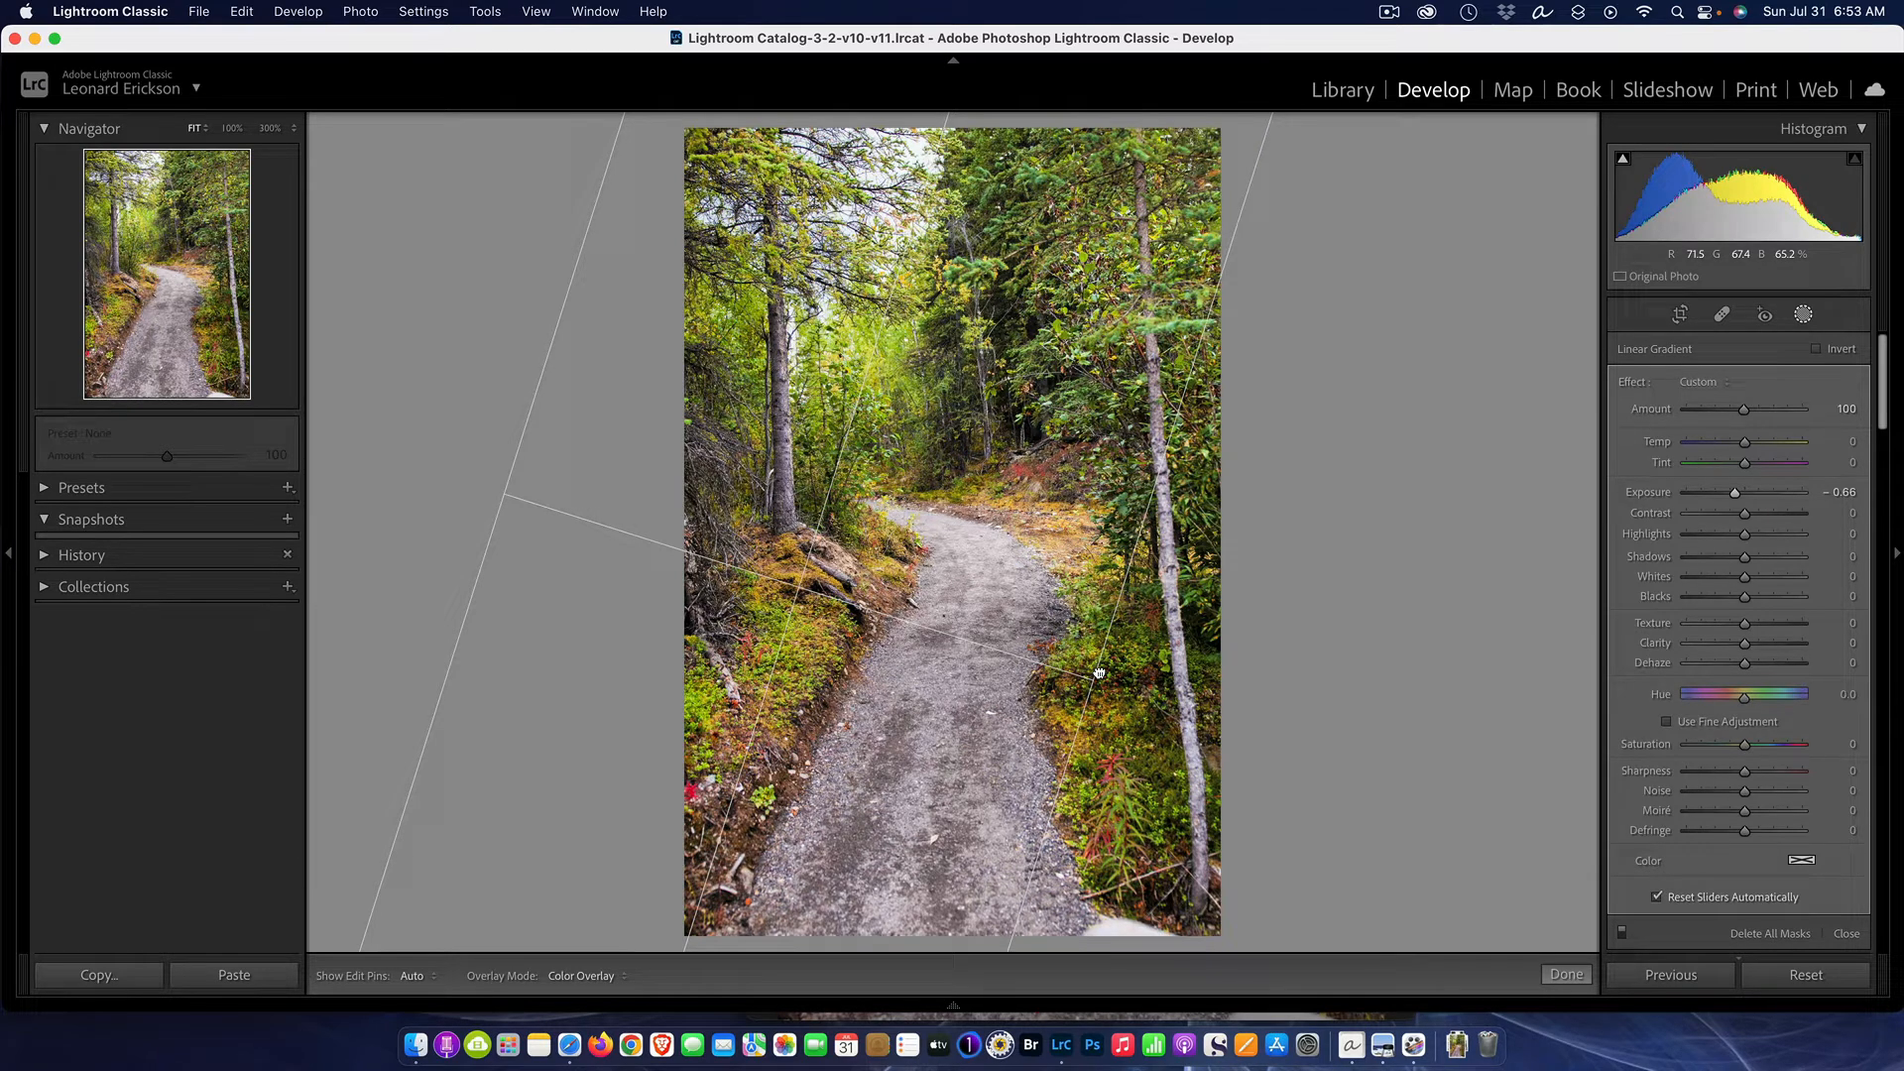
drag(1099, 674, 1167, 667)
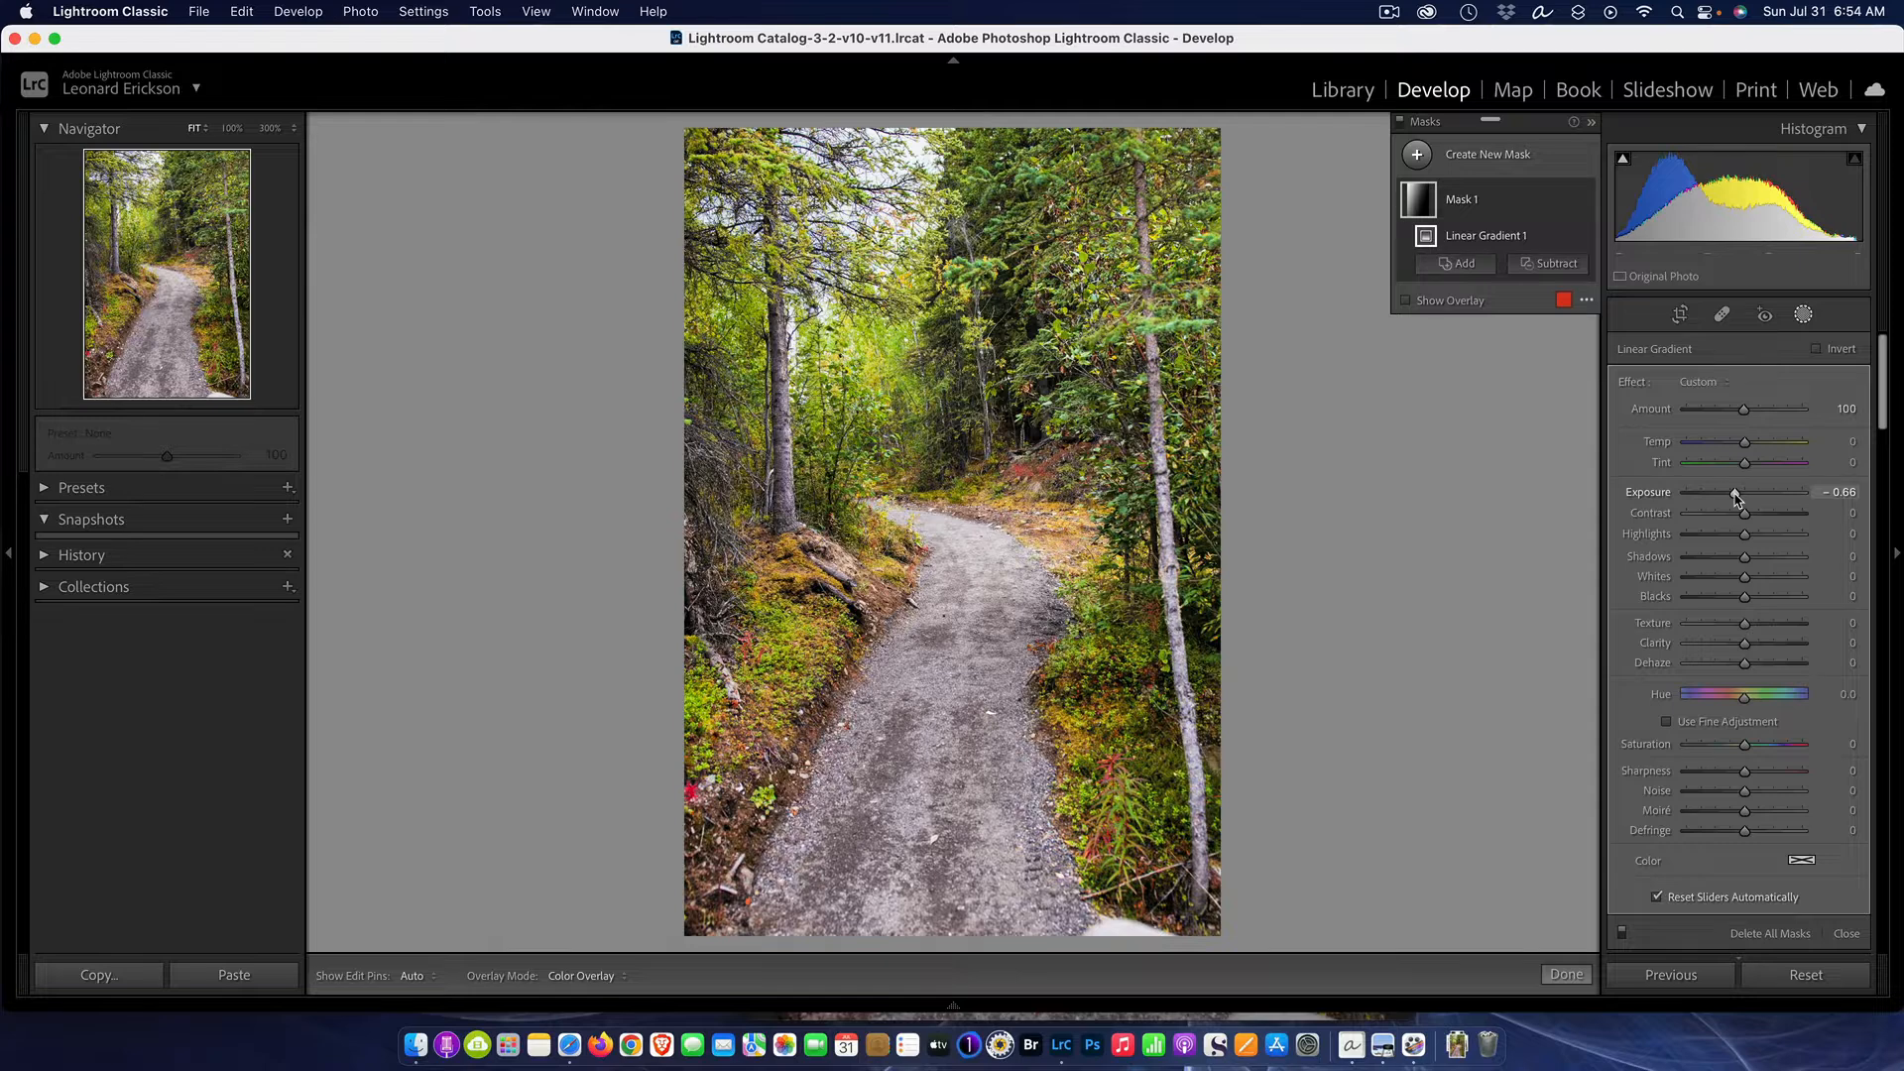
drag(1737, 498, 1691, 501)
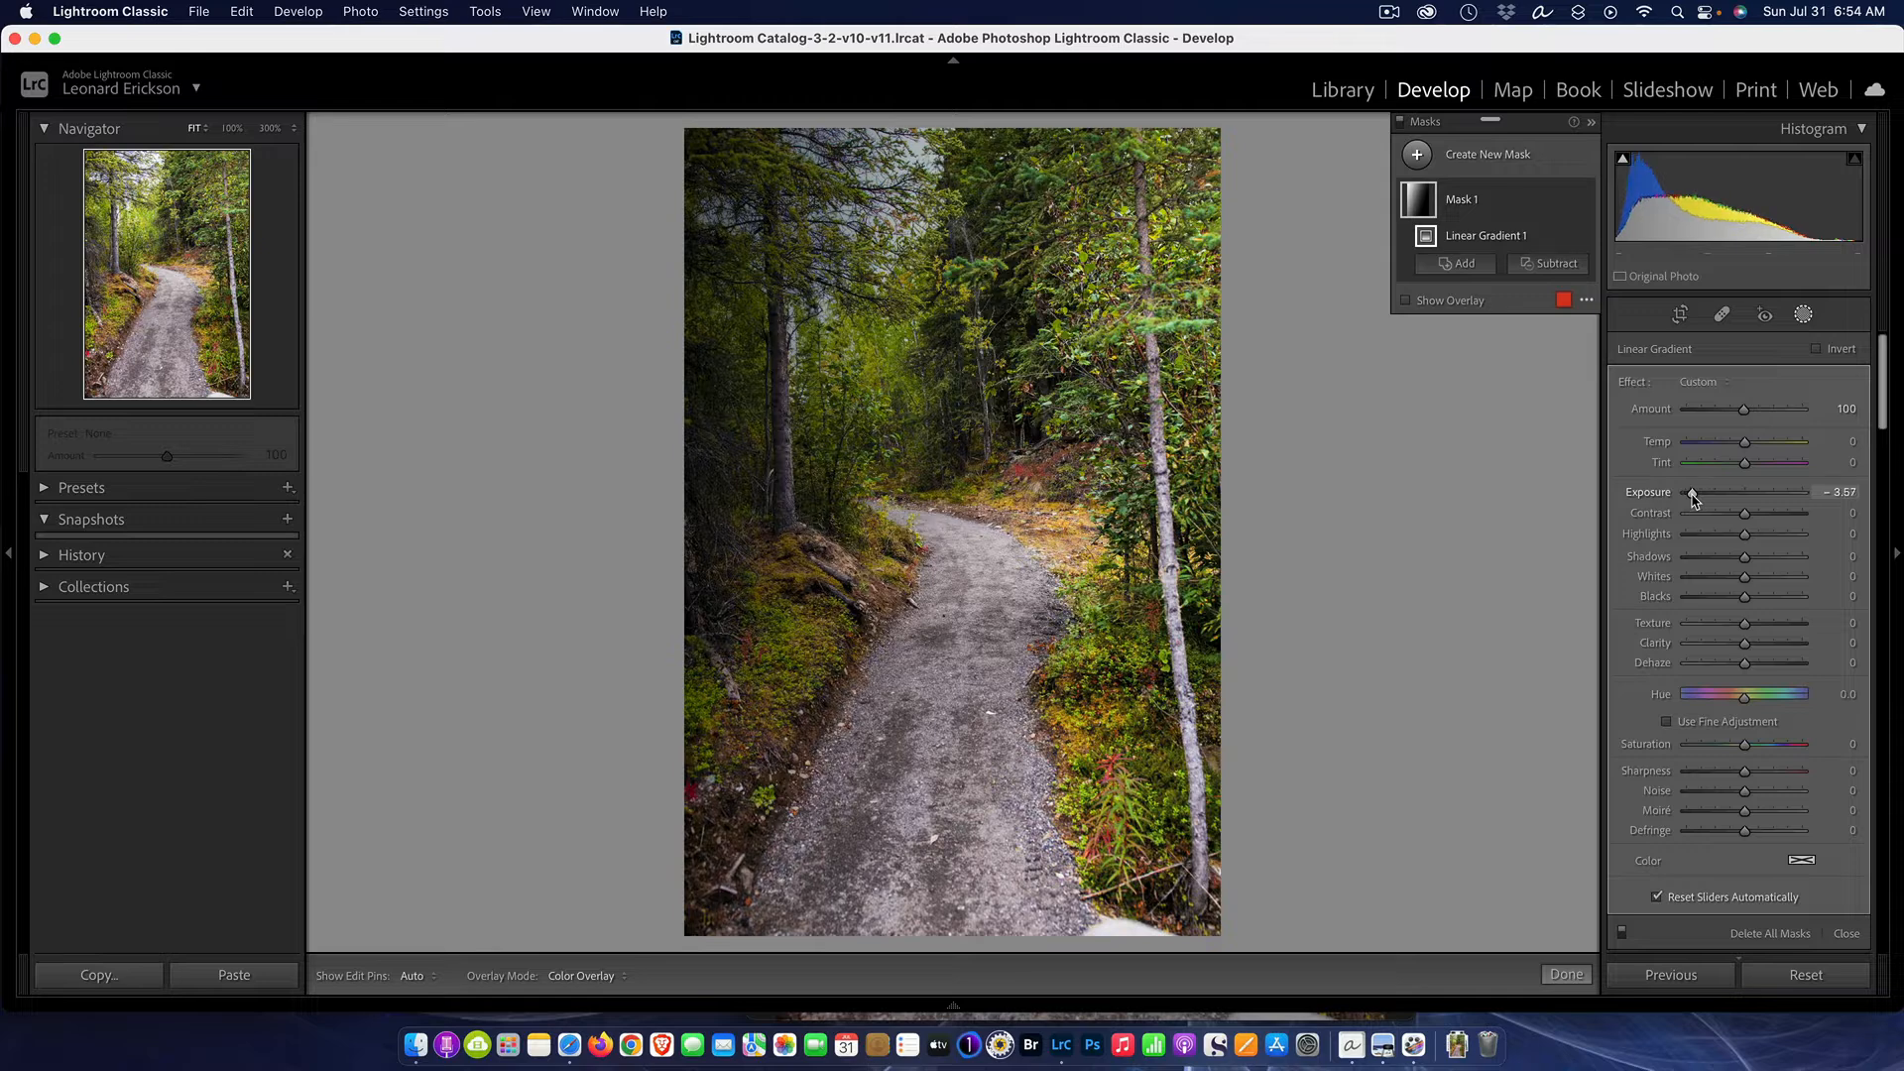
drag(1691, 499, 1730, 499)
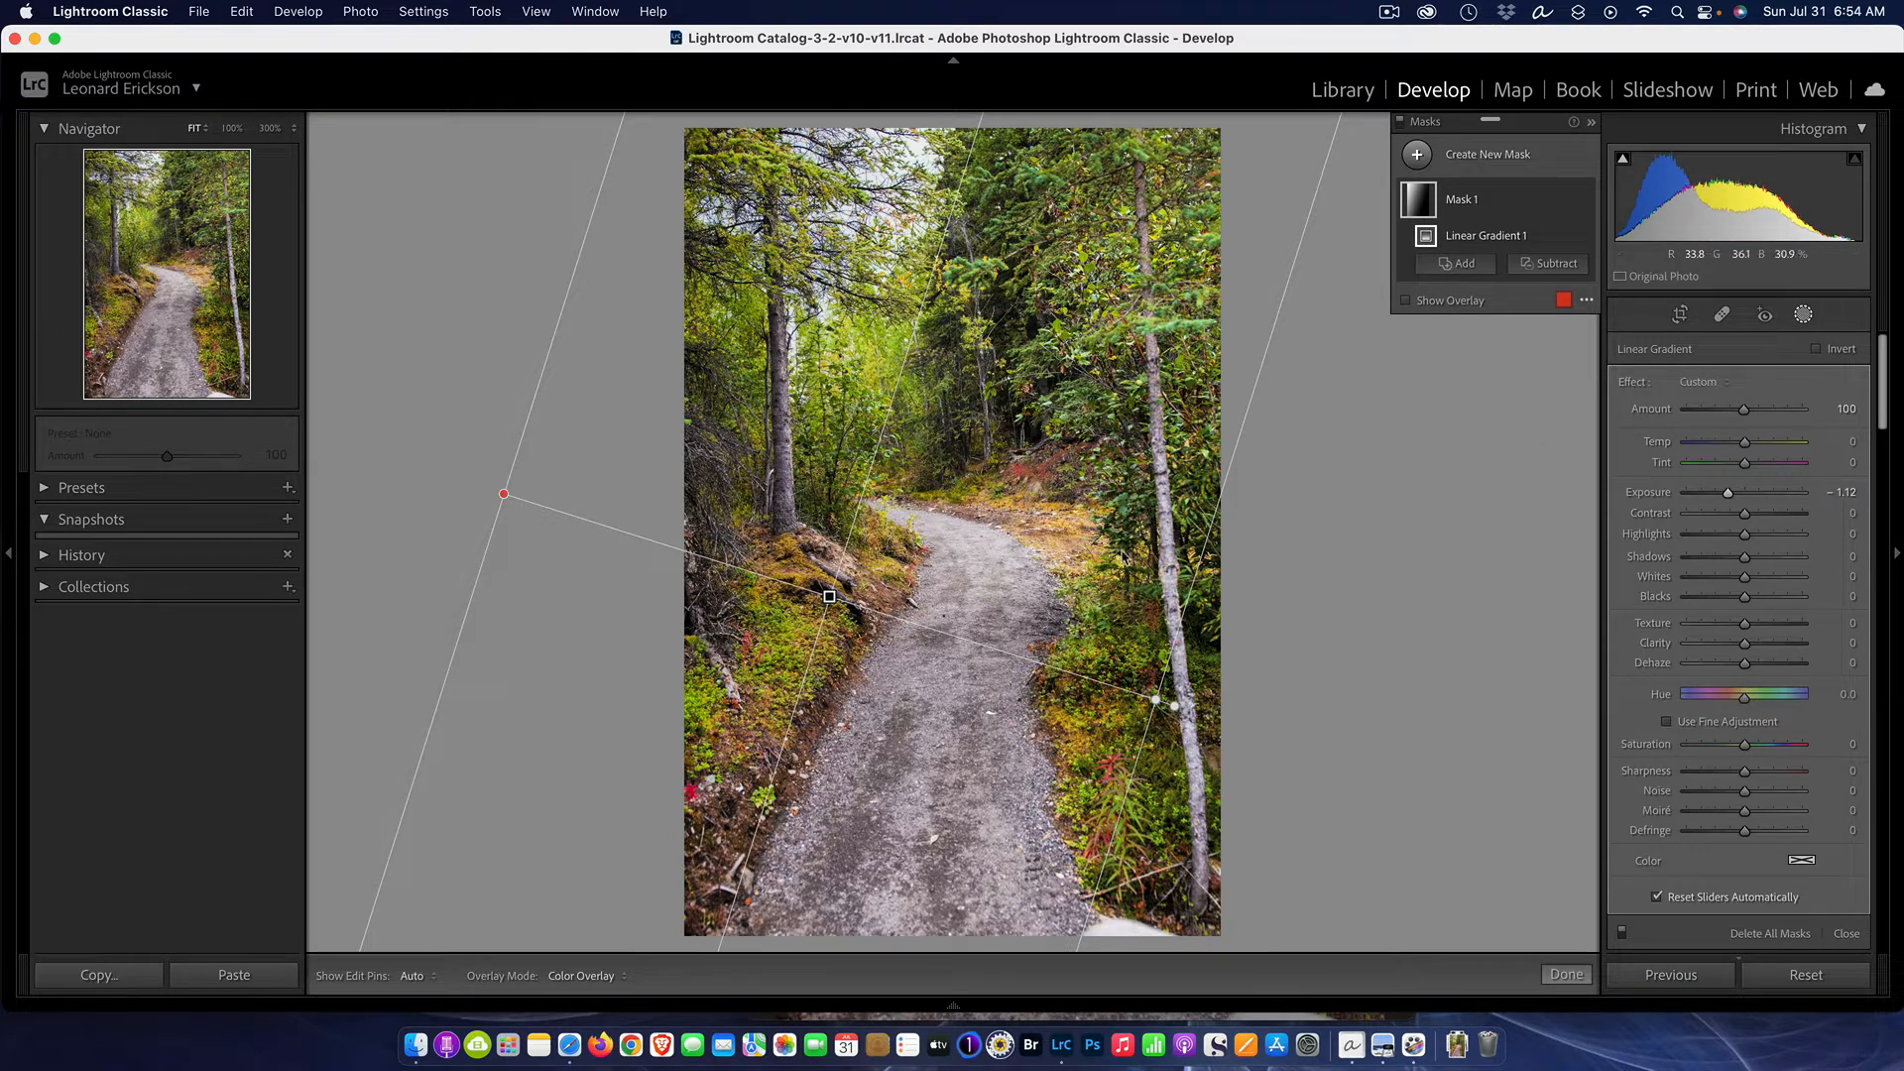
- Add a second linear gradient mask fading from beyond the photo's right edge to its left edge, with exposure -0.80
click(1418, 156)
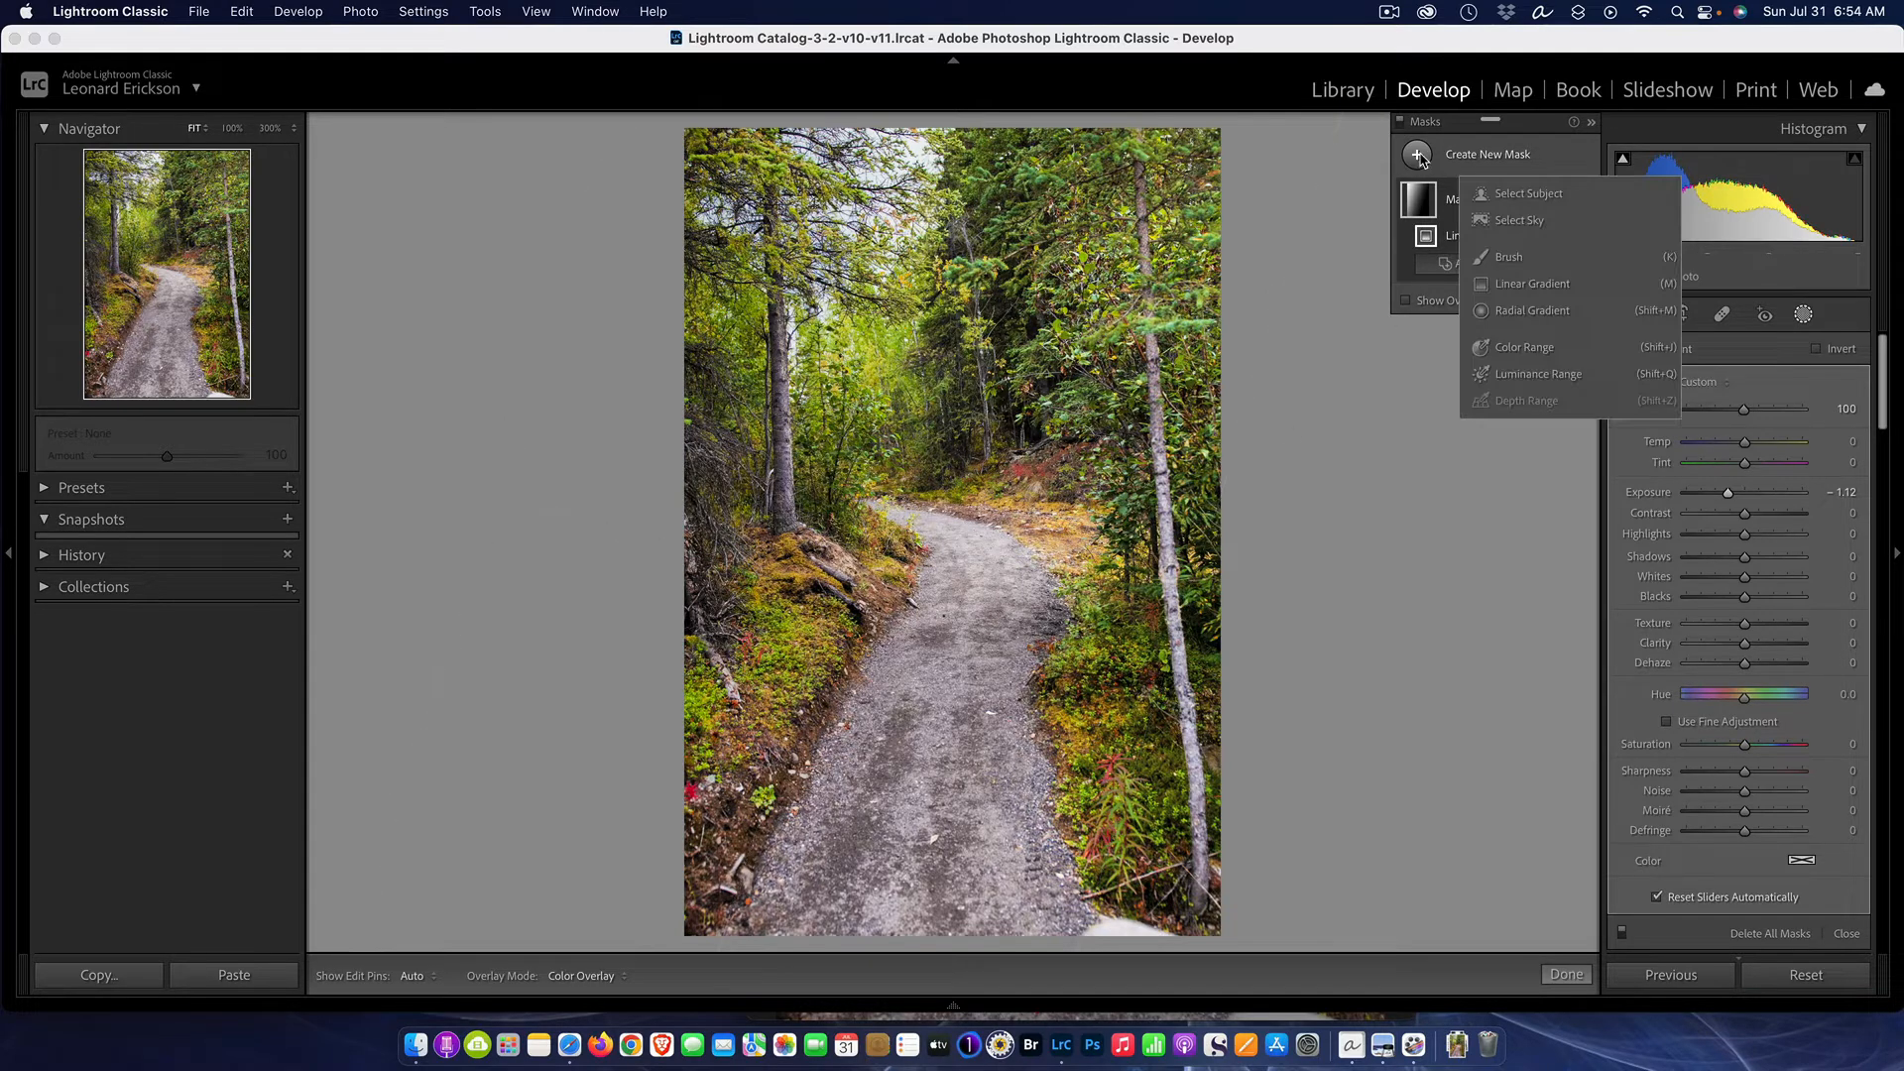
click(1551, 286)
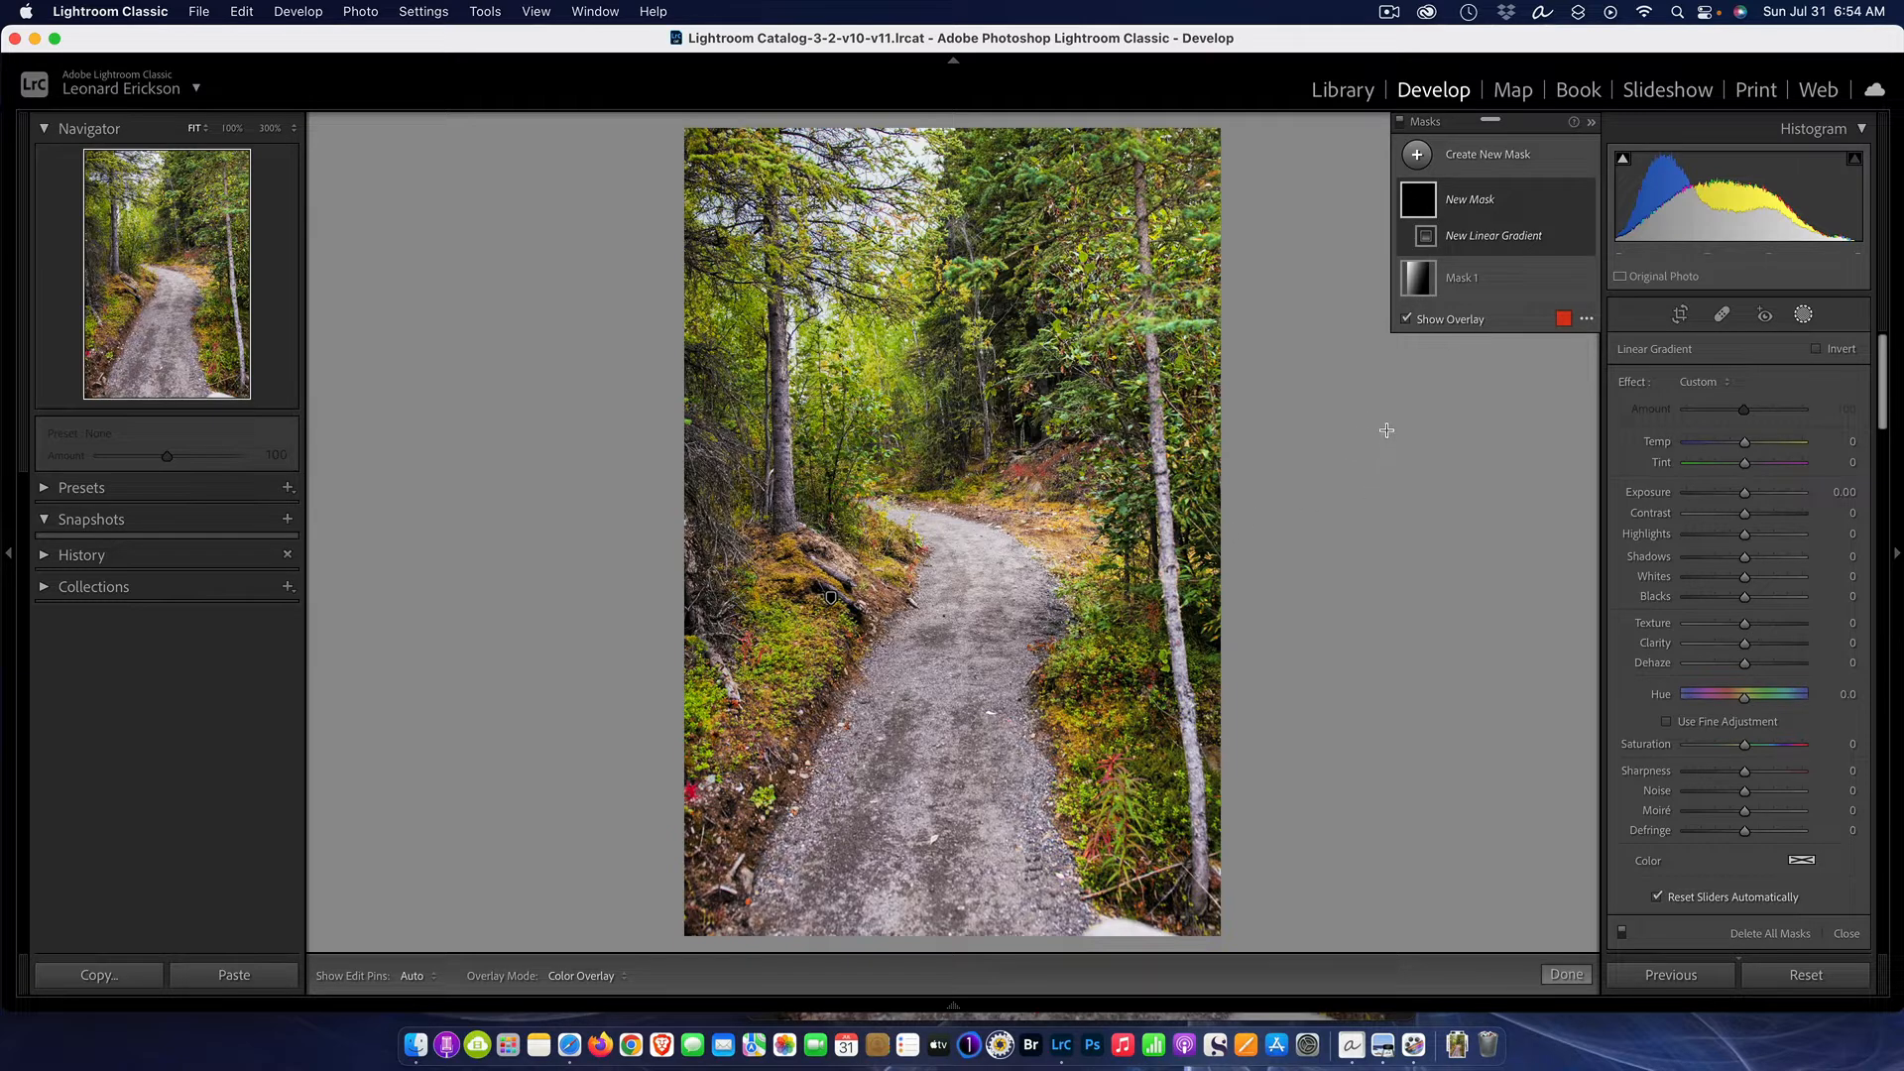
drag(1419, 423, 688, 540)
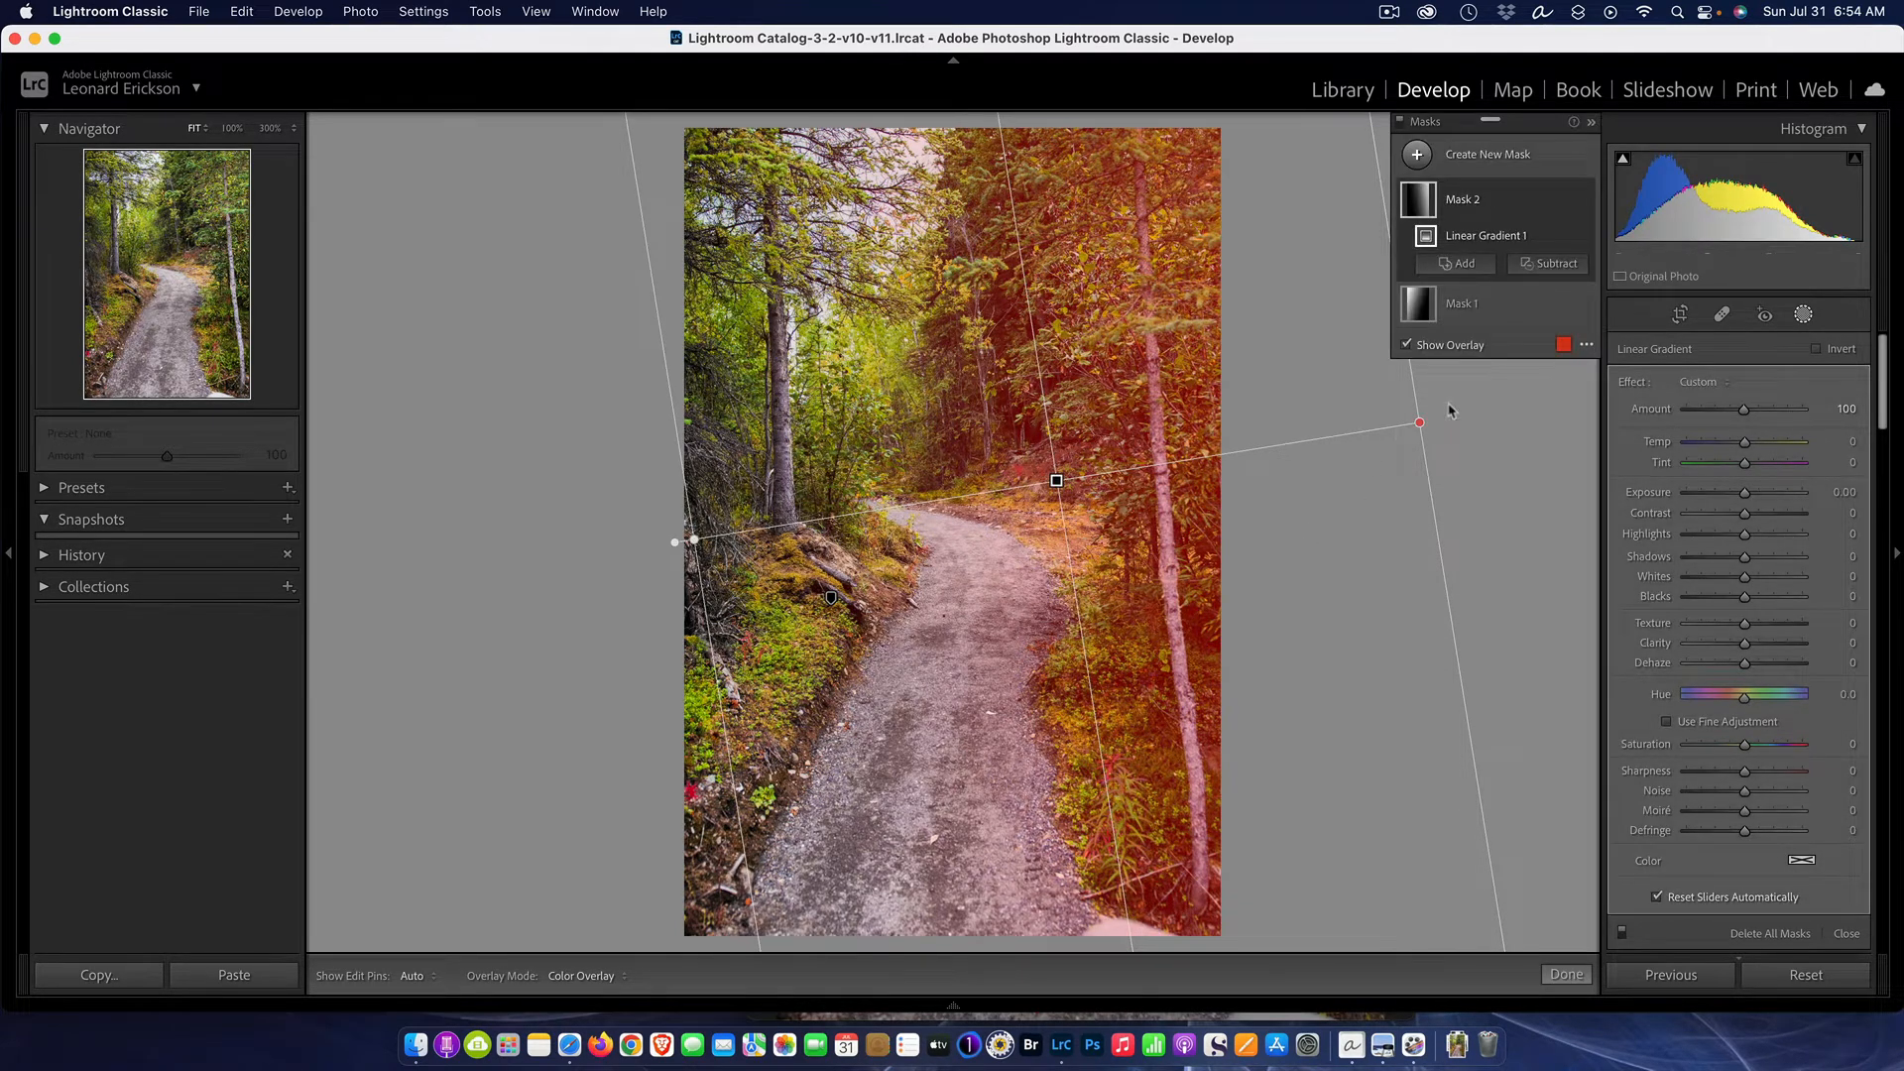
drag(1745, 493, 1736, 501)
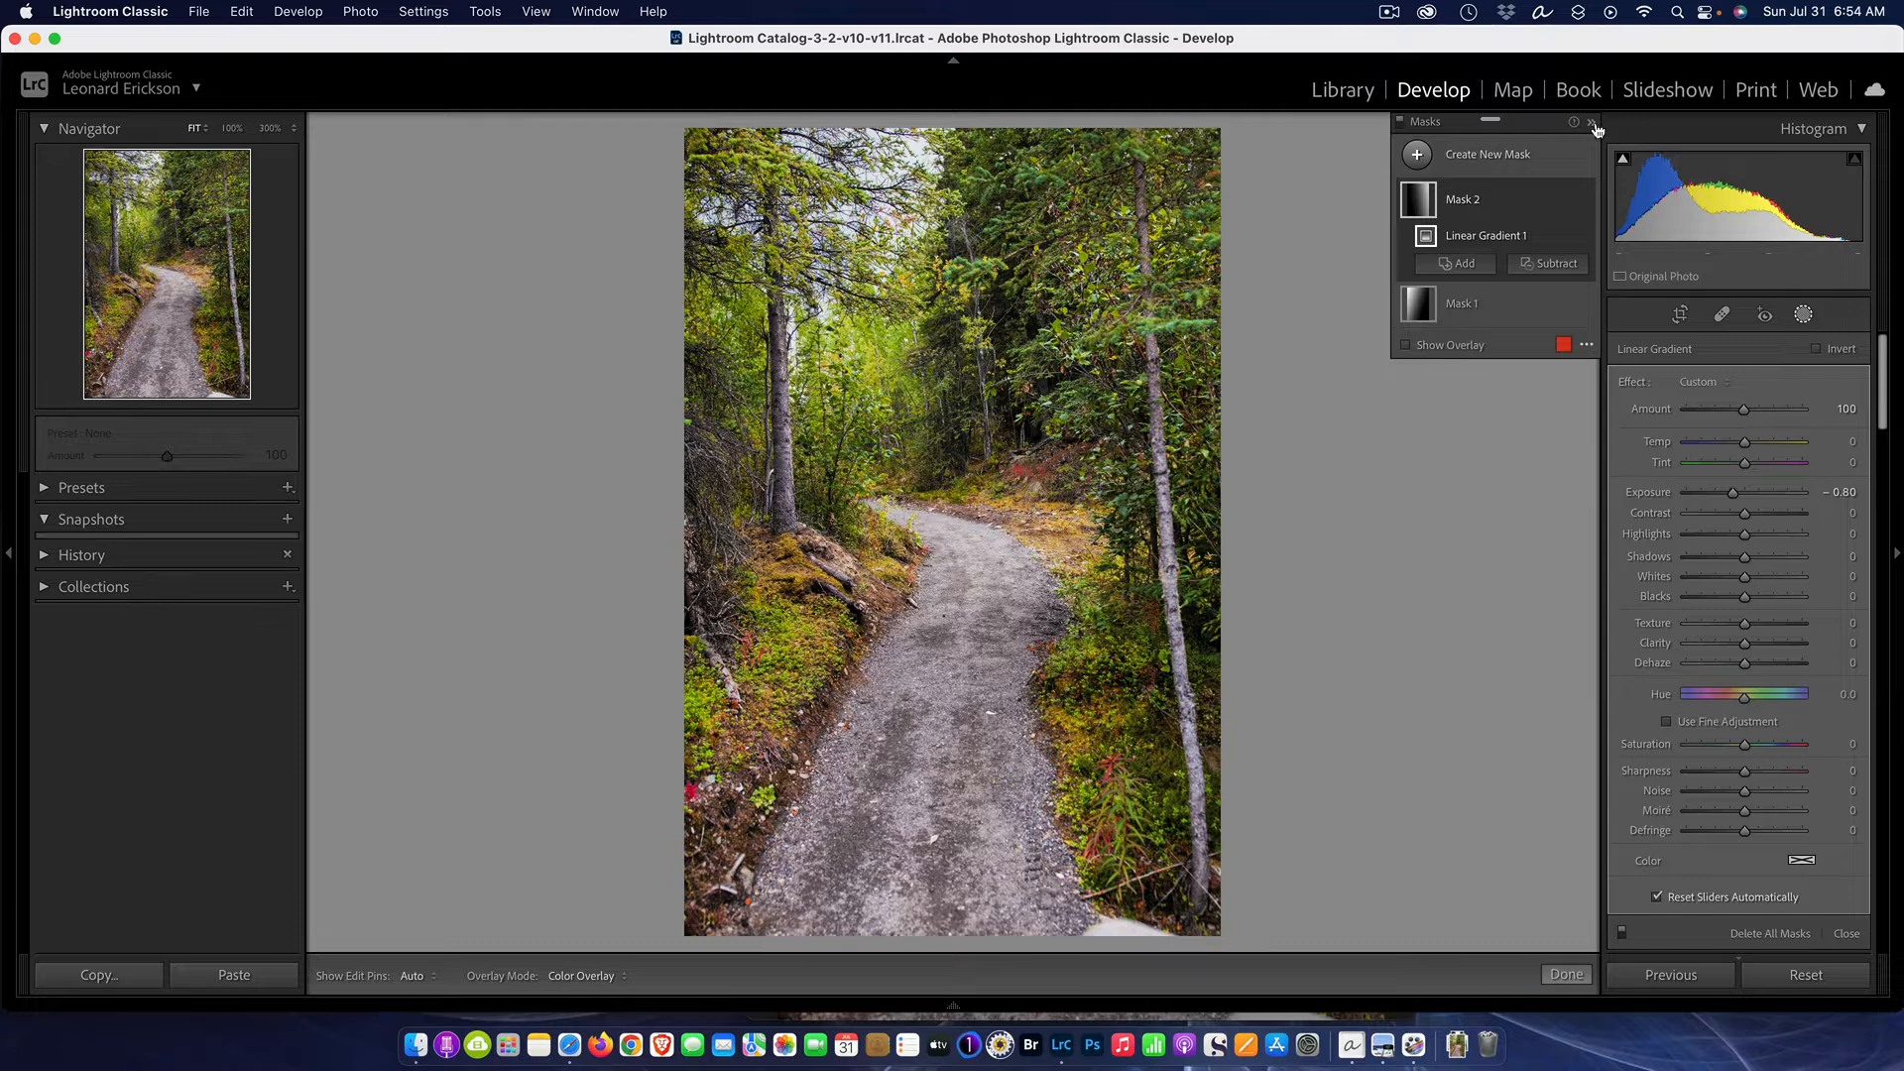
- Compare the photo with and without the two linear gradient masks
click(1401, 127)
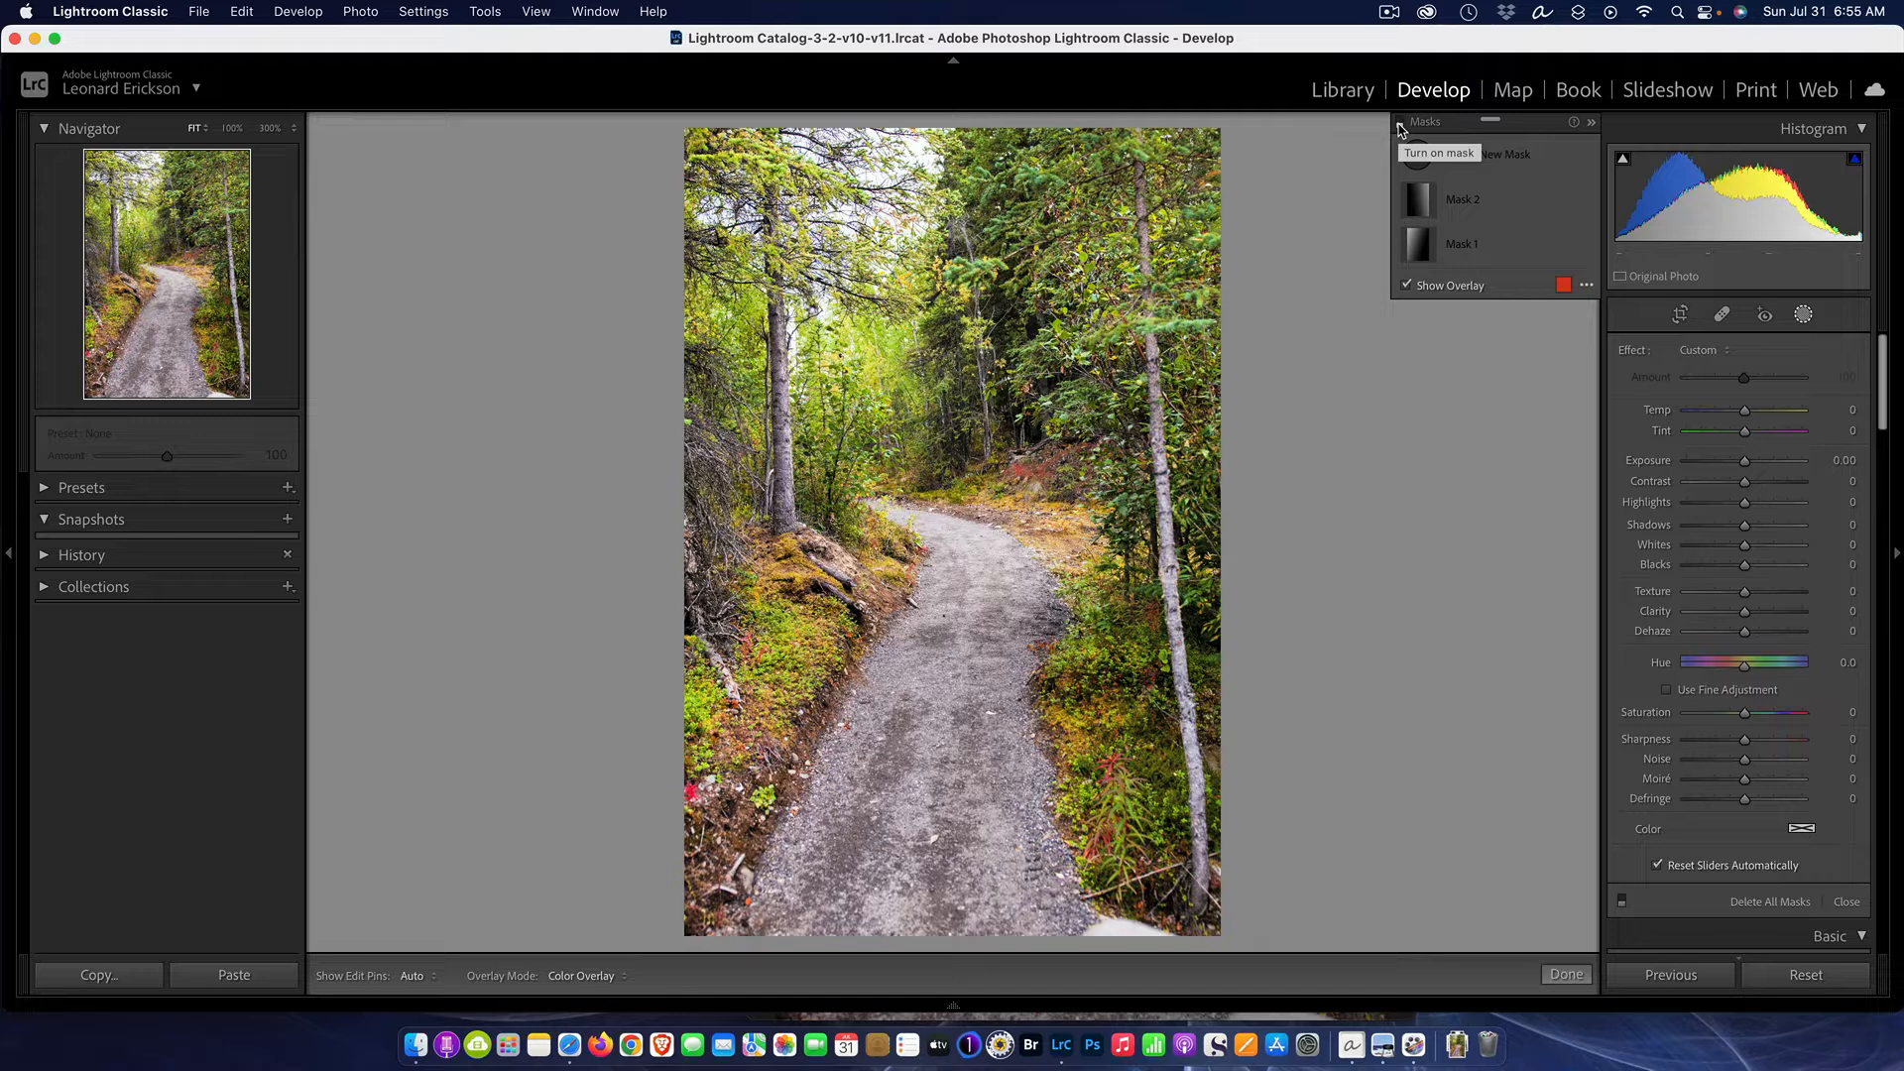
click(1400, 125)
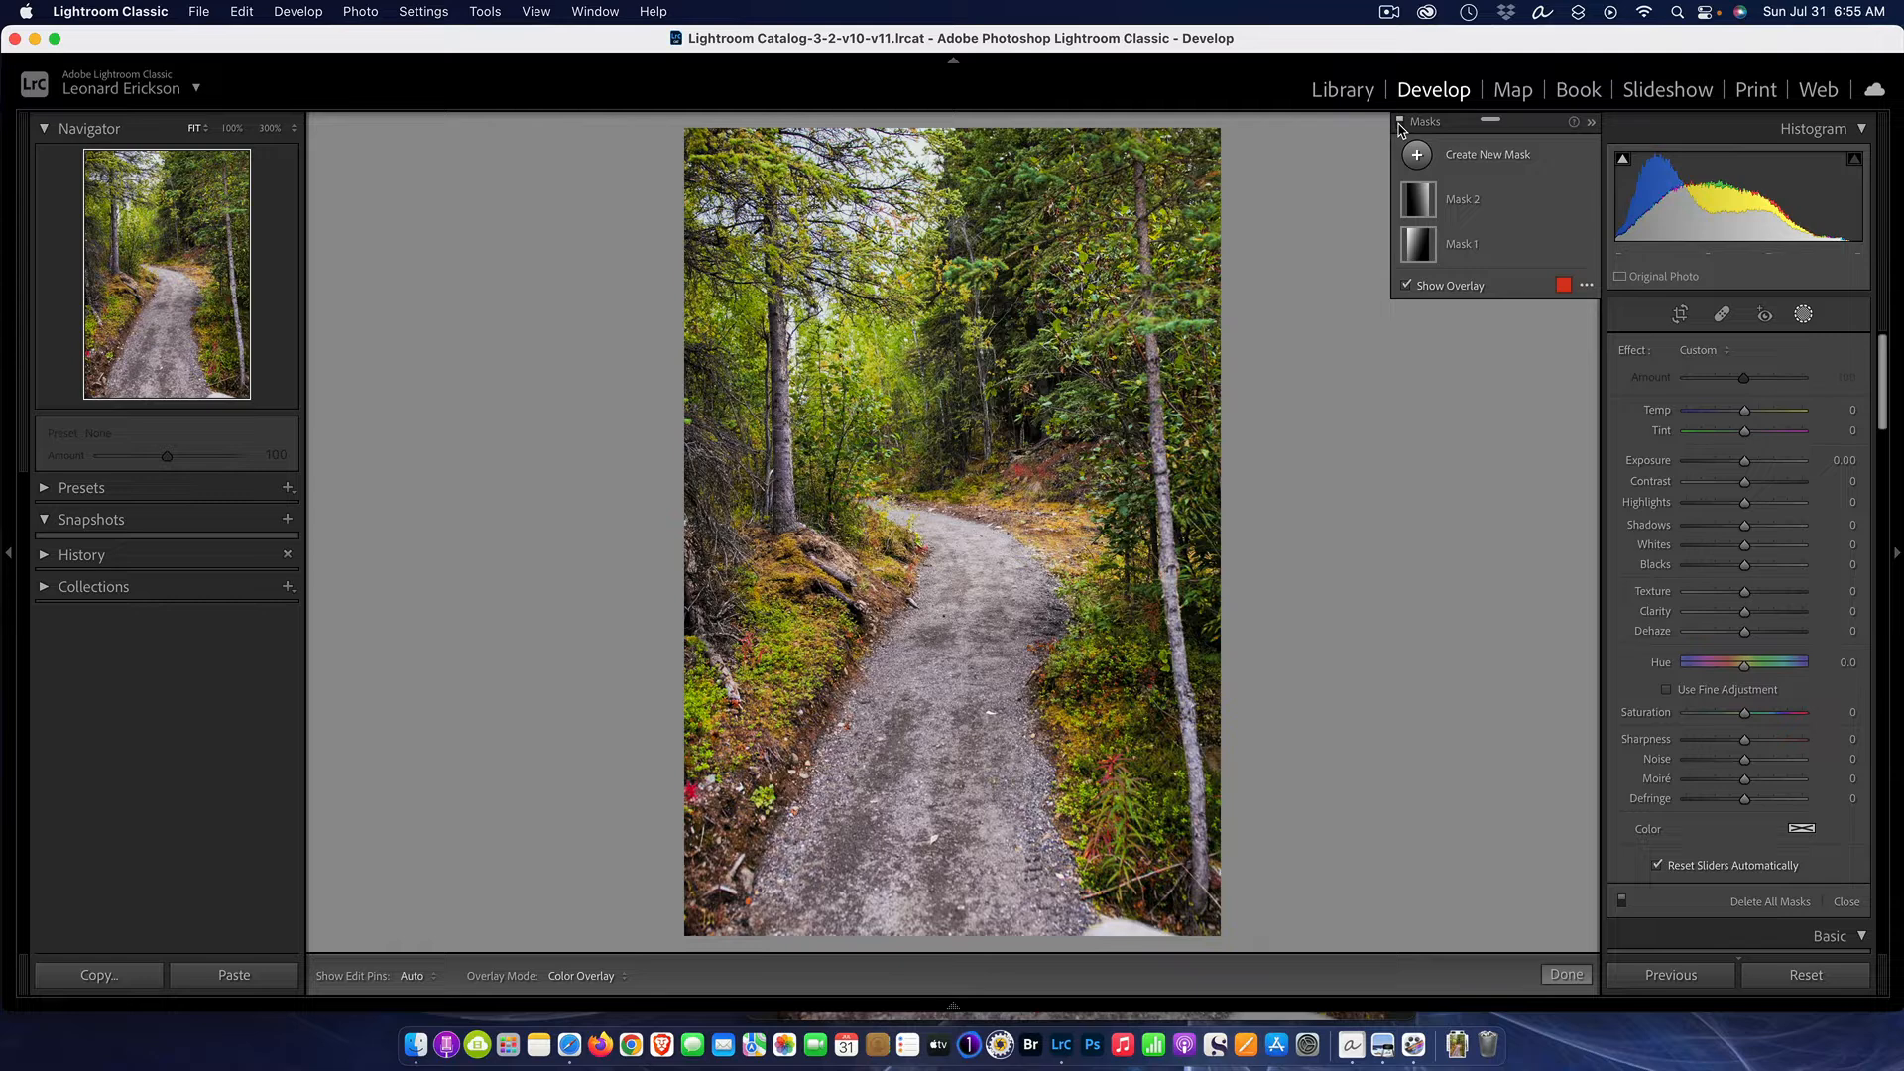
click(1400, 125)
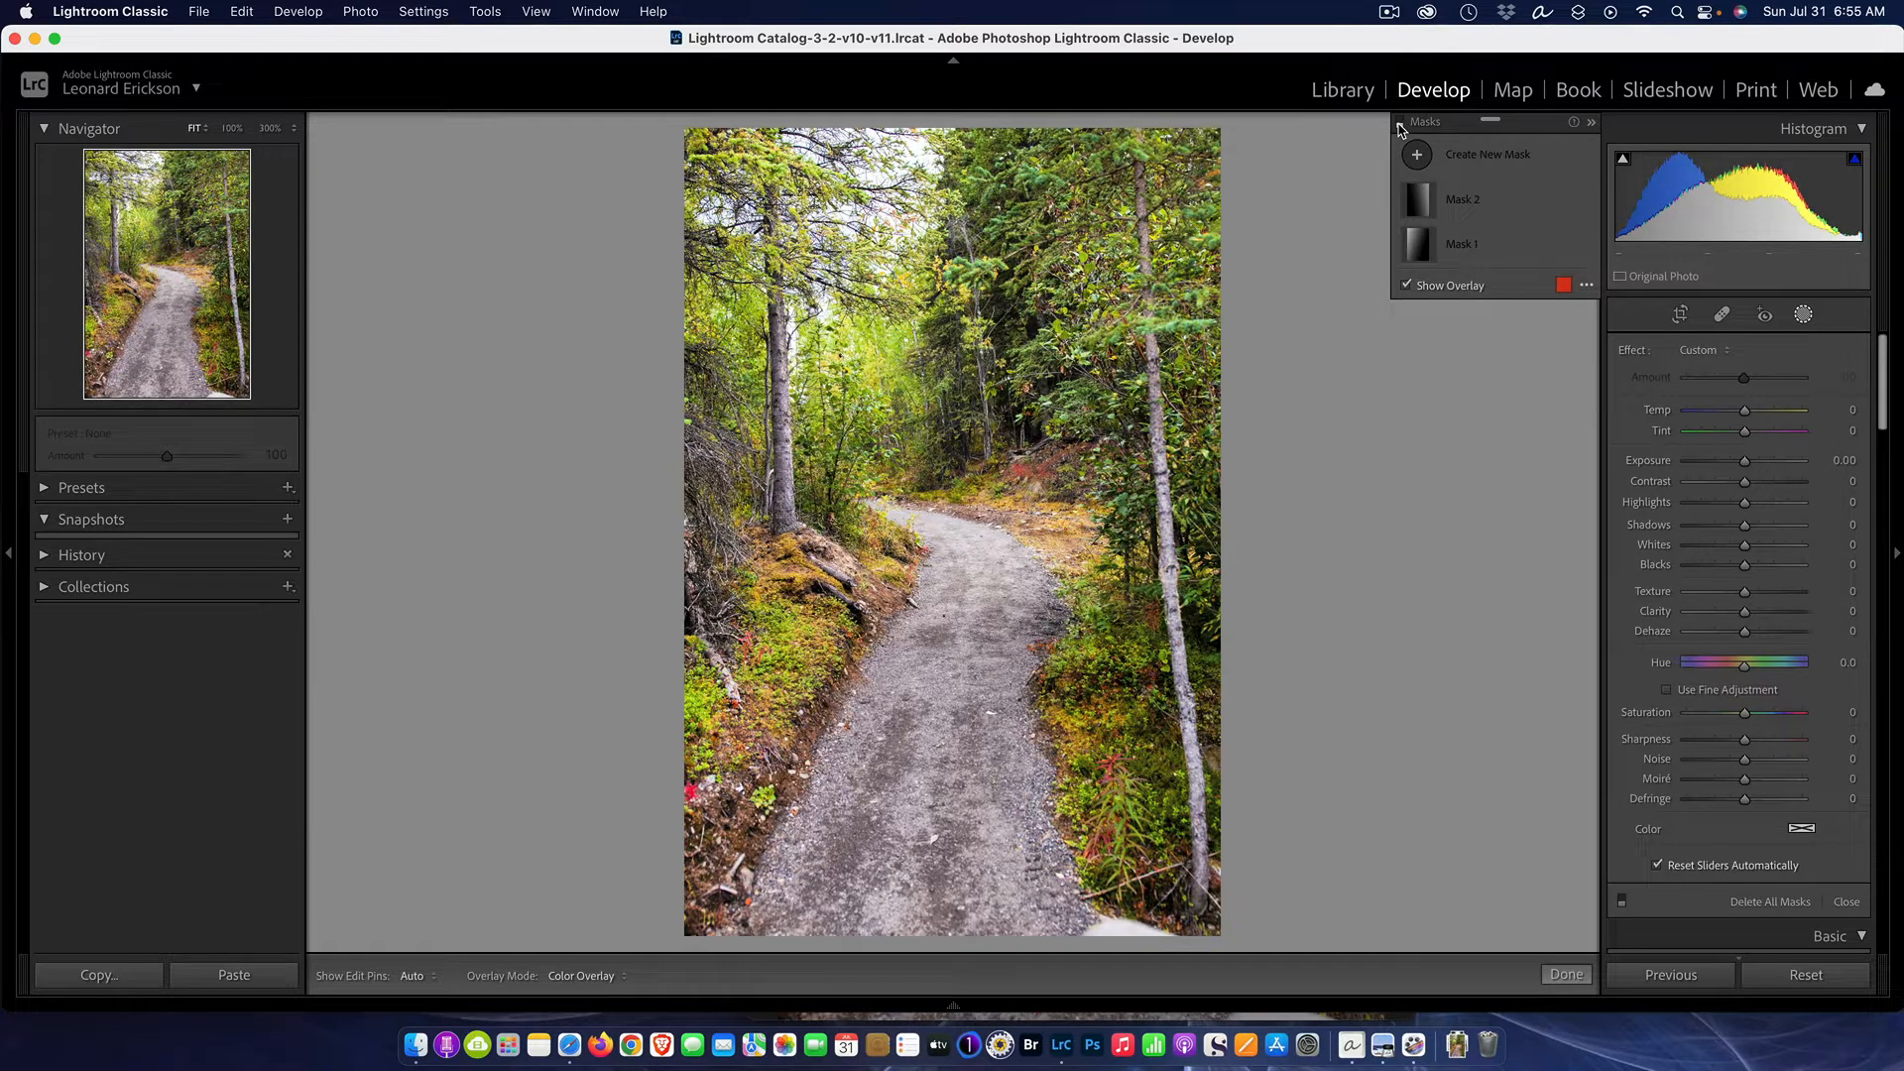
click(1400, 125)
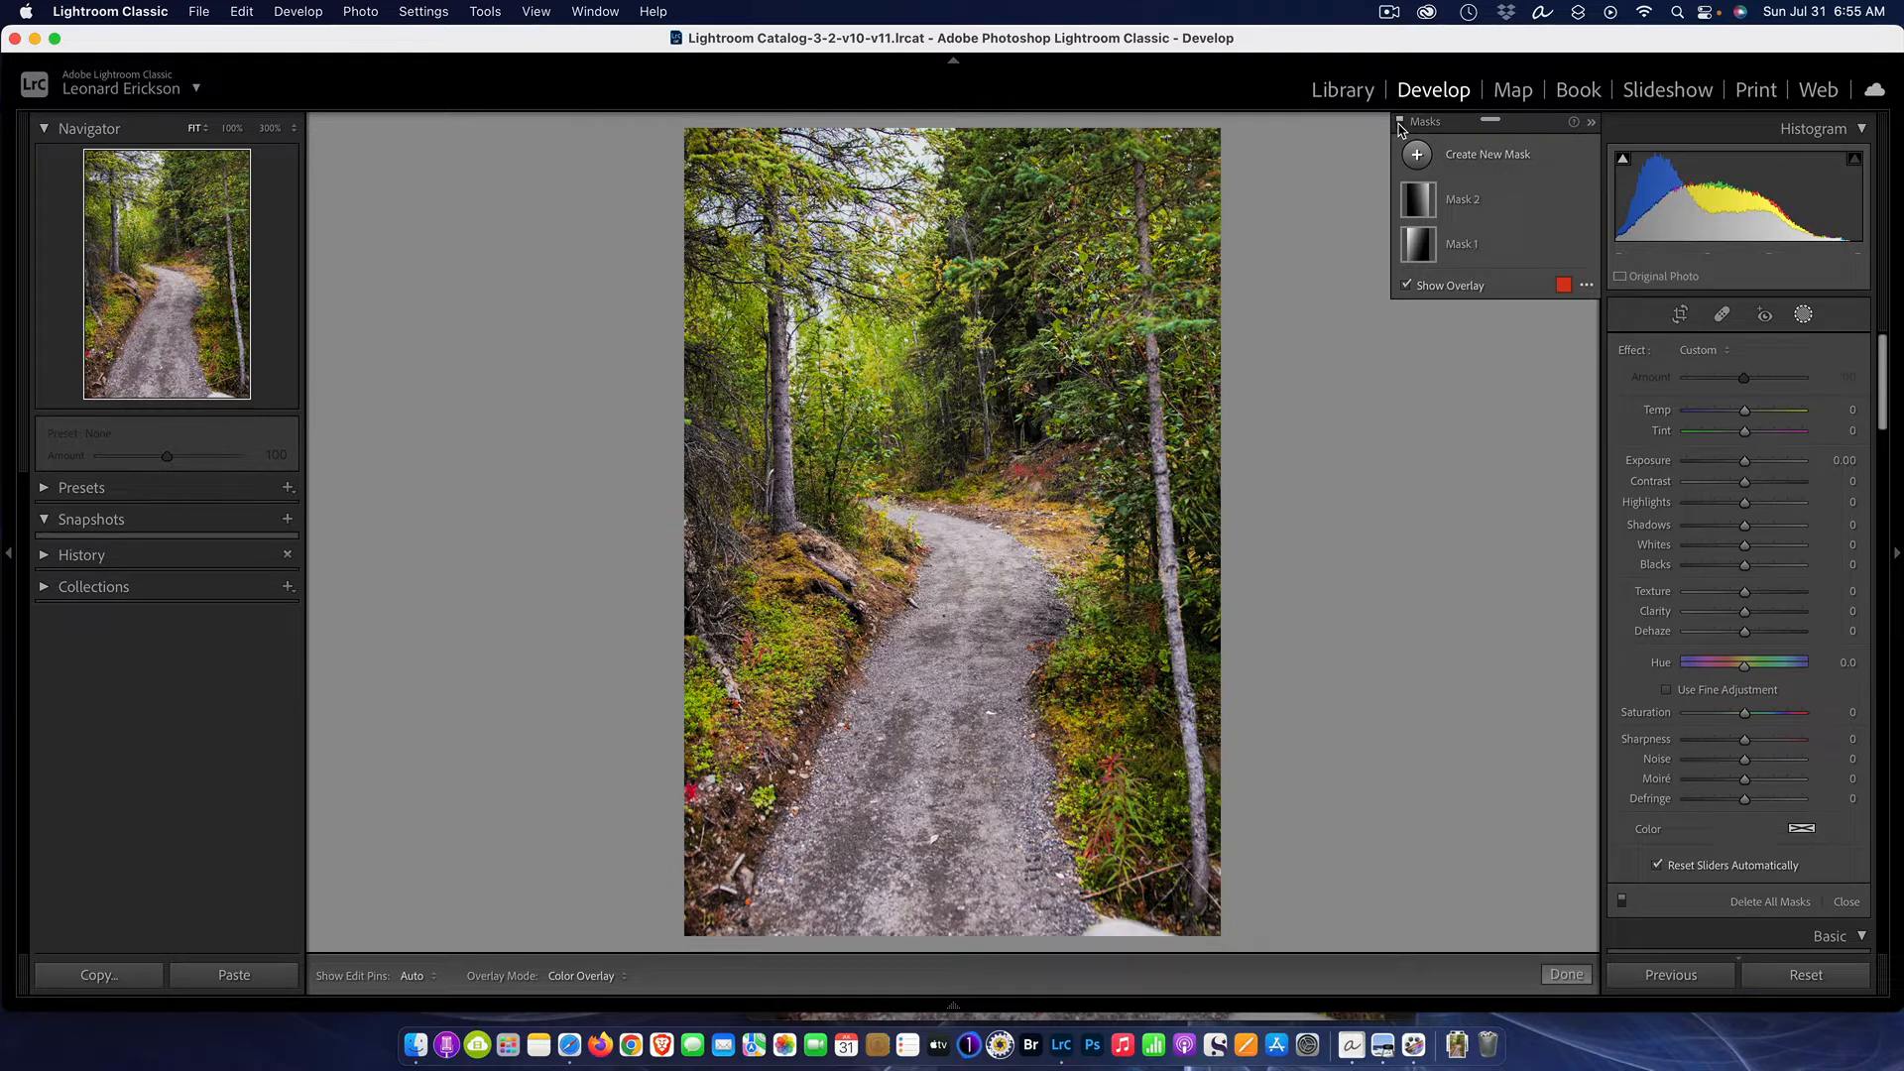
click(1400, 125)
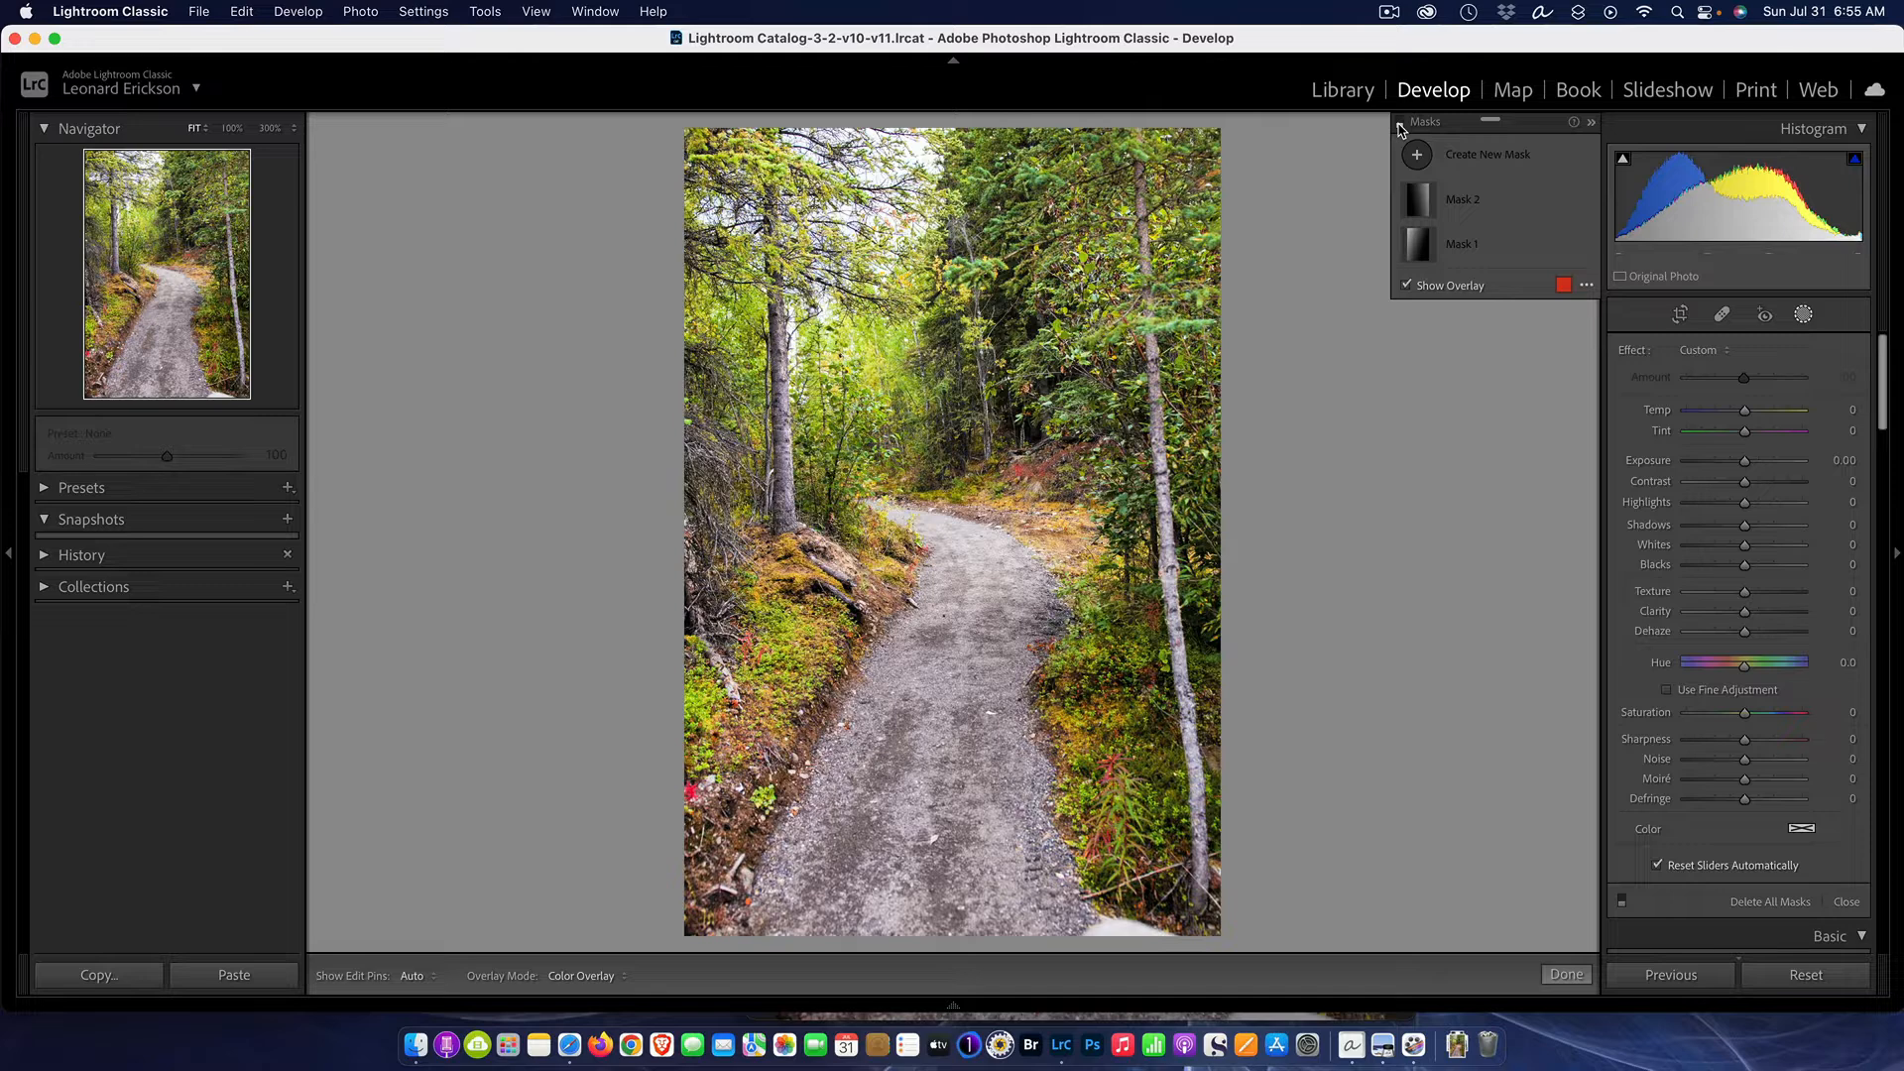
click(1399, 125)
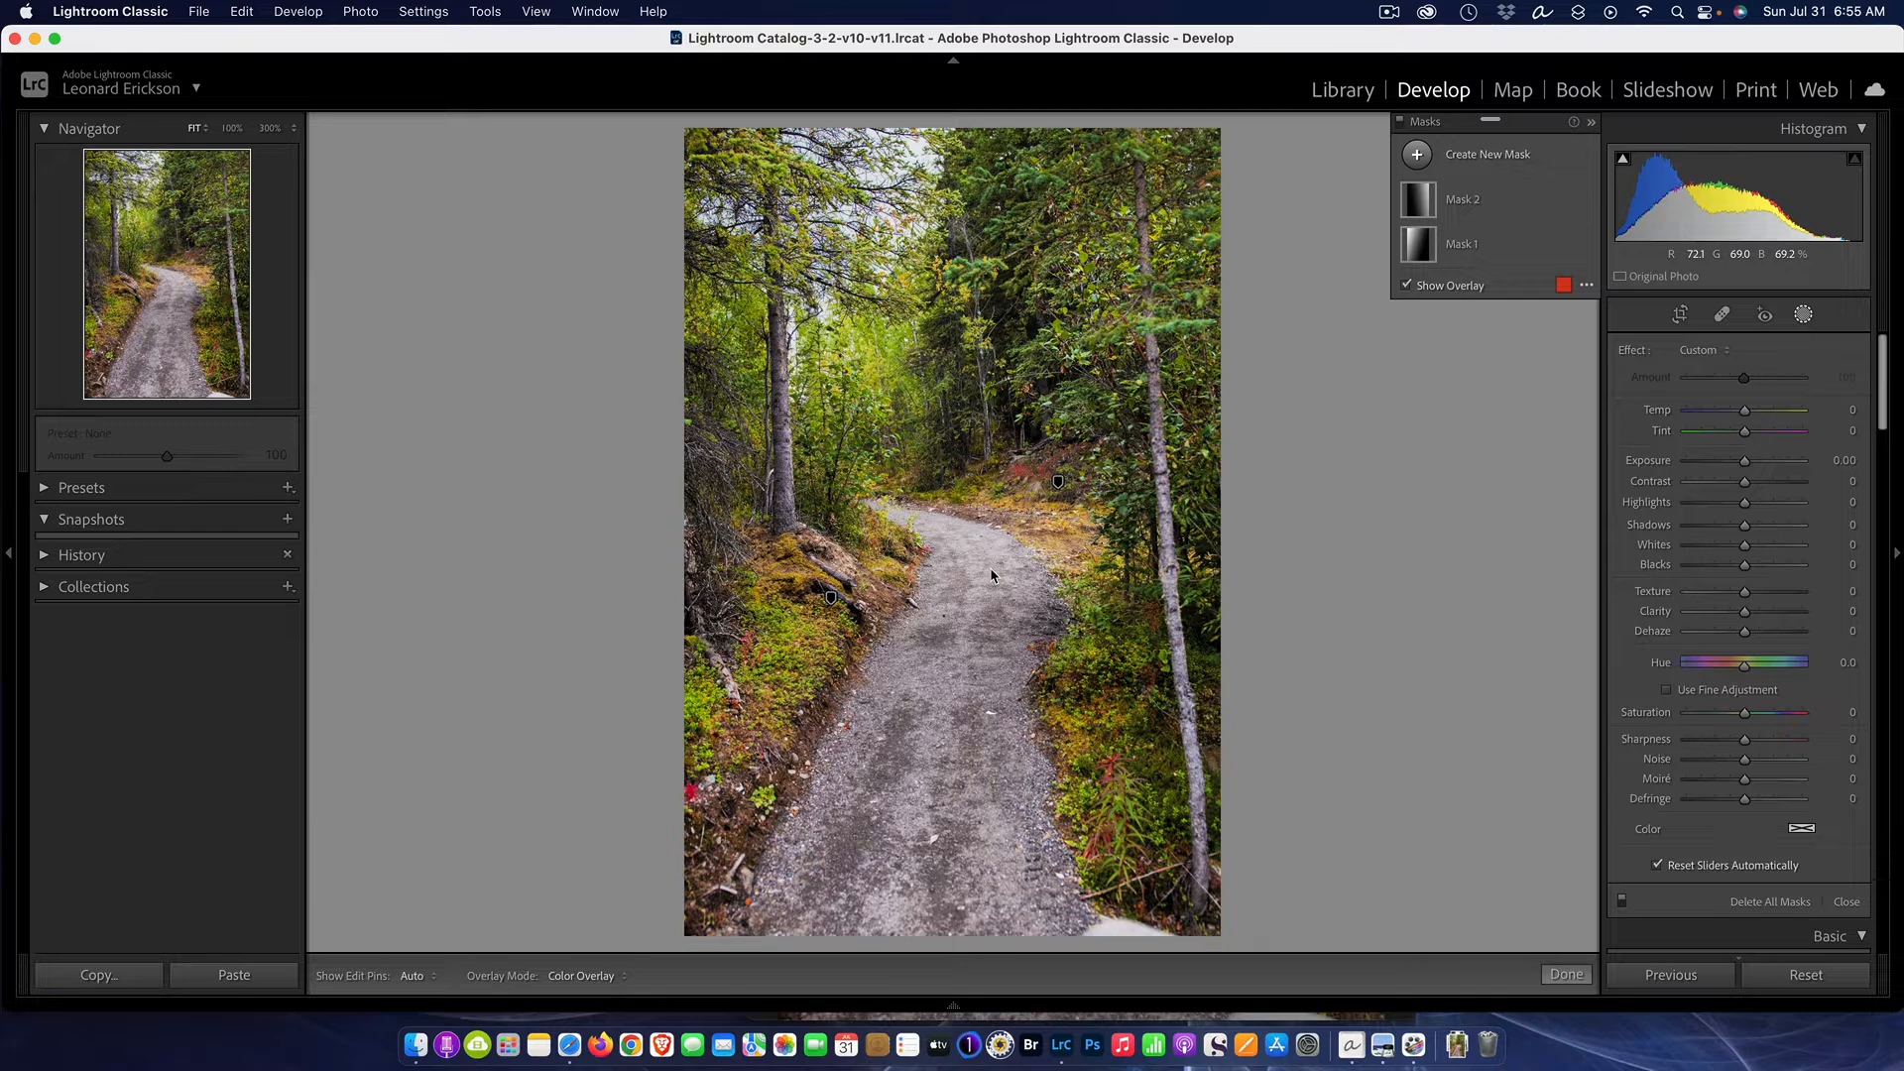
- Add a tall, slightly tilted radial gradient mask centred on the path and set its exposure to 0.39
click(1418, 156)
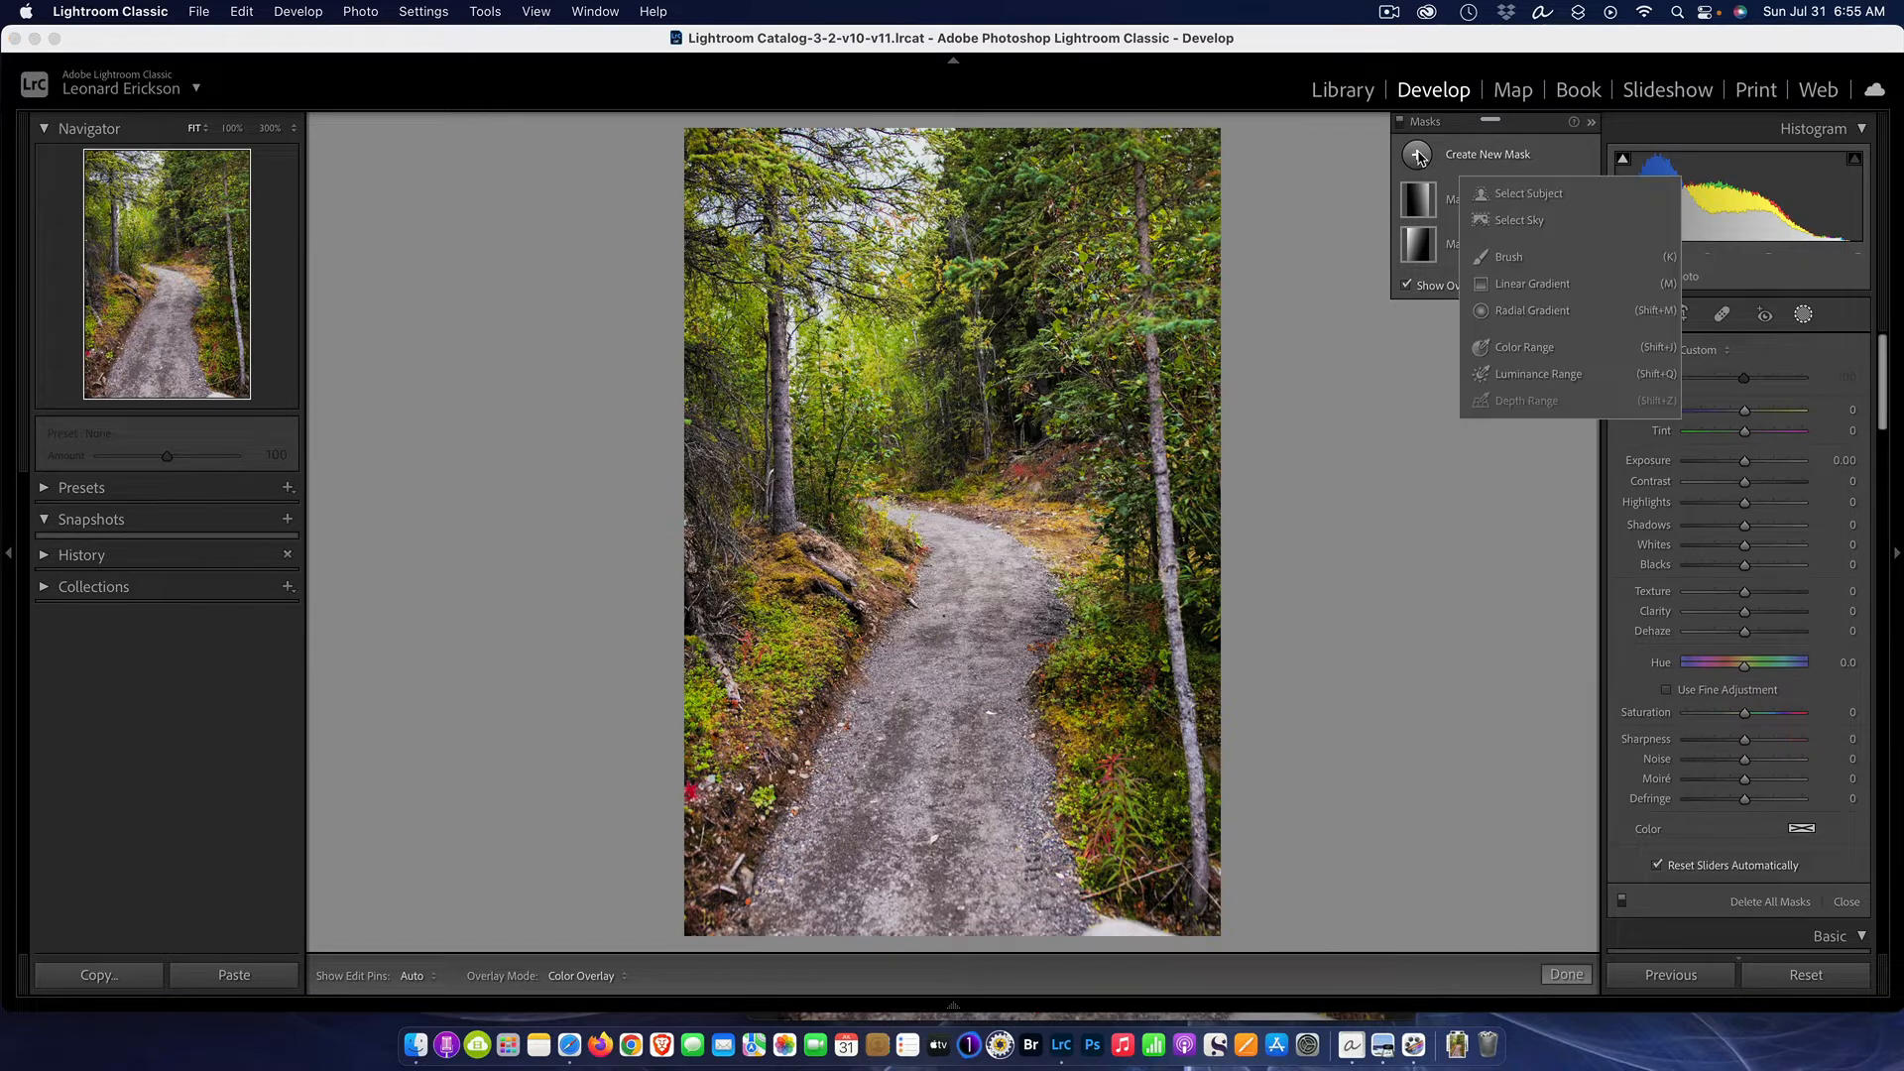
click(1533, 311)
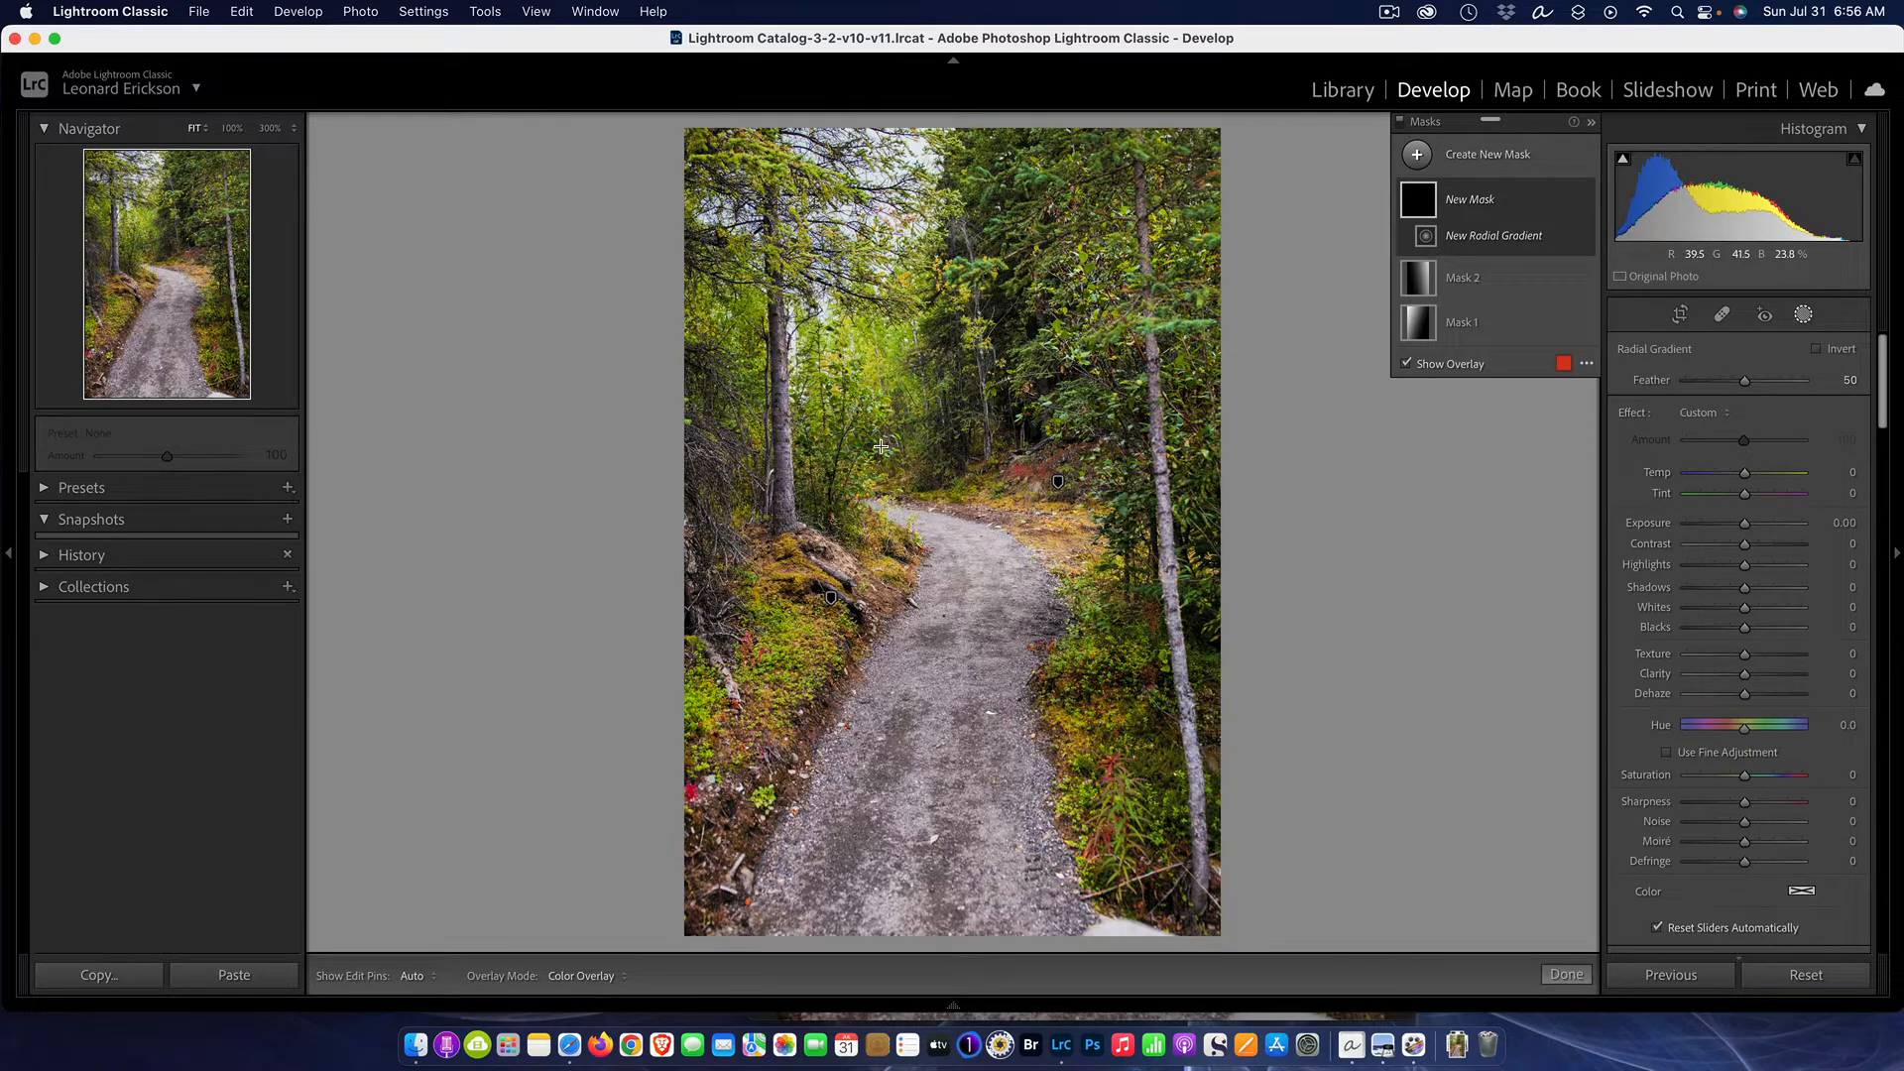
drag(881, 446, 1039, 819)
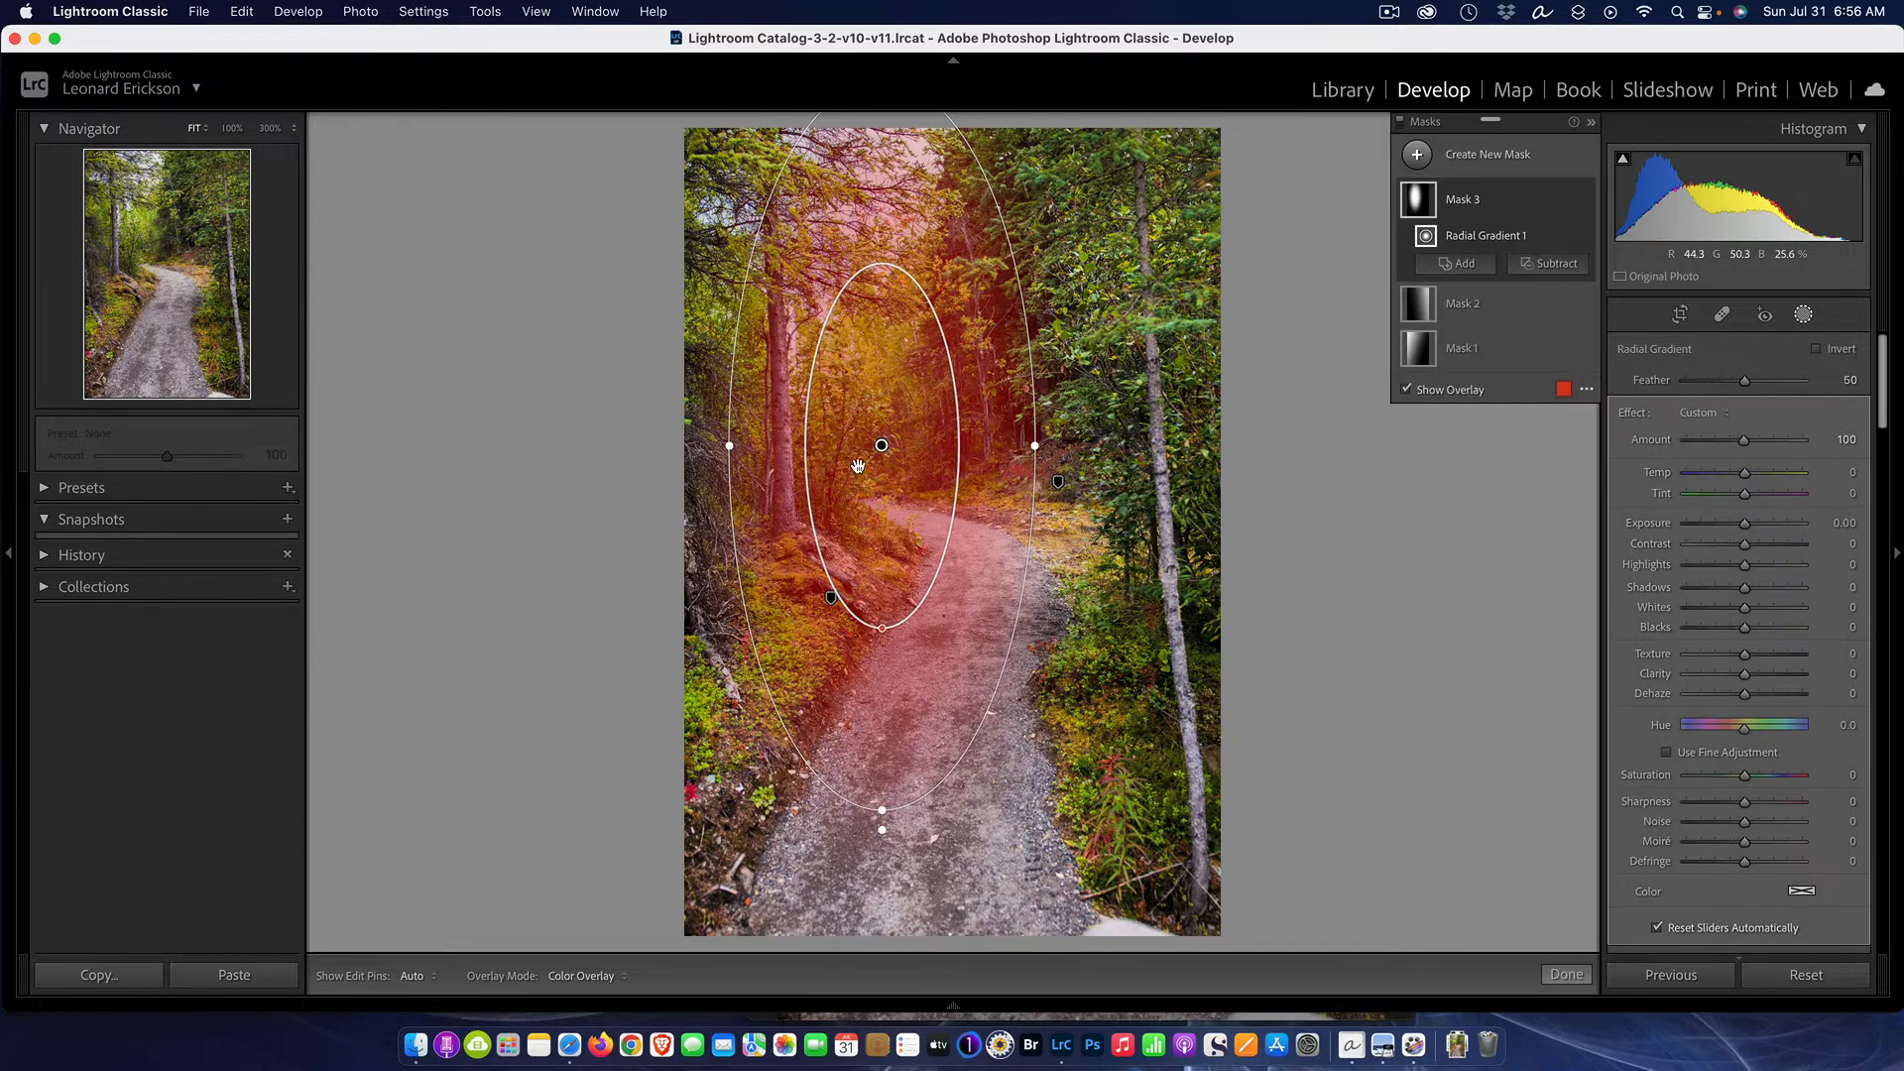
drag(871, 483, 926, 653)
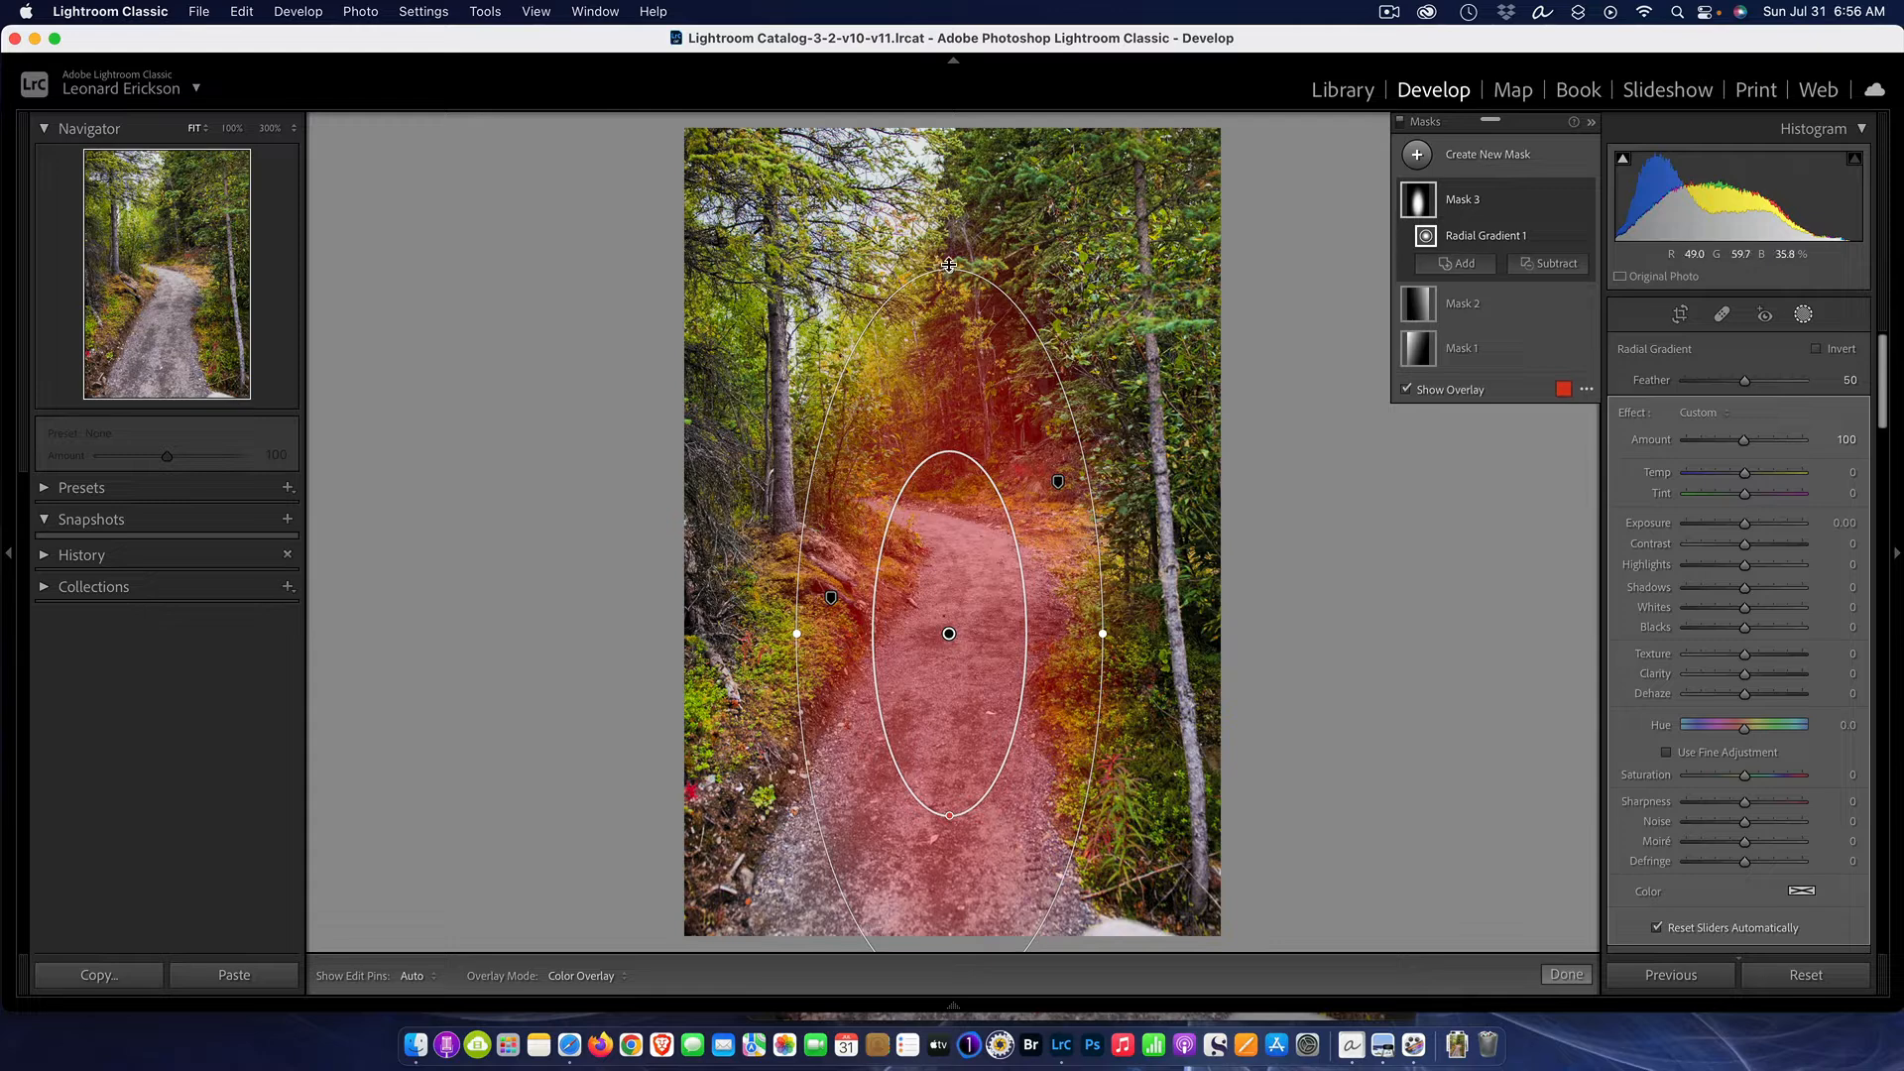
drag(950, 266, 906, 260)
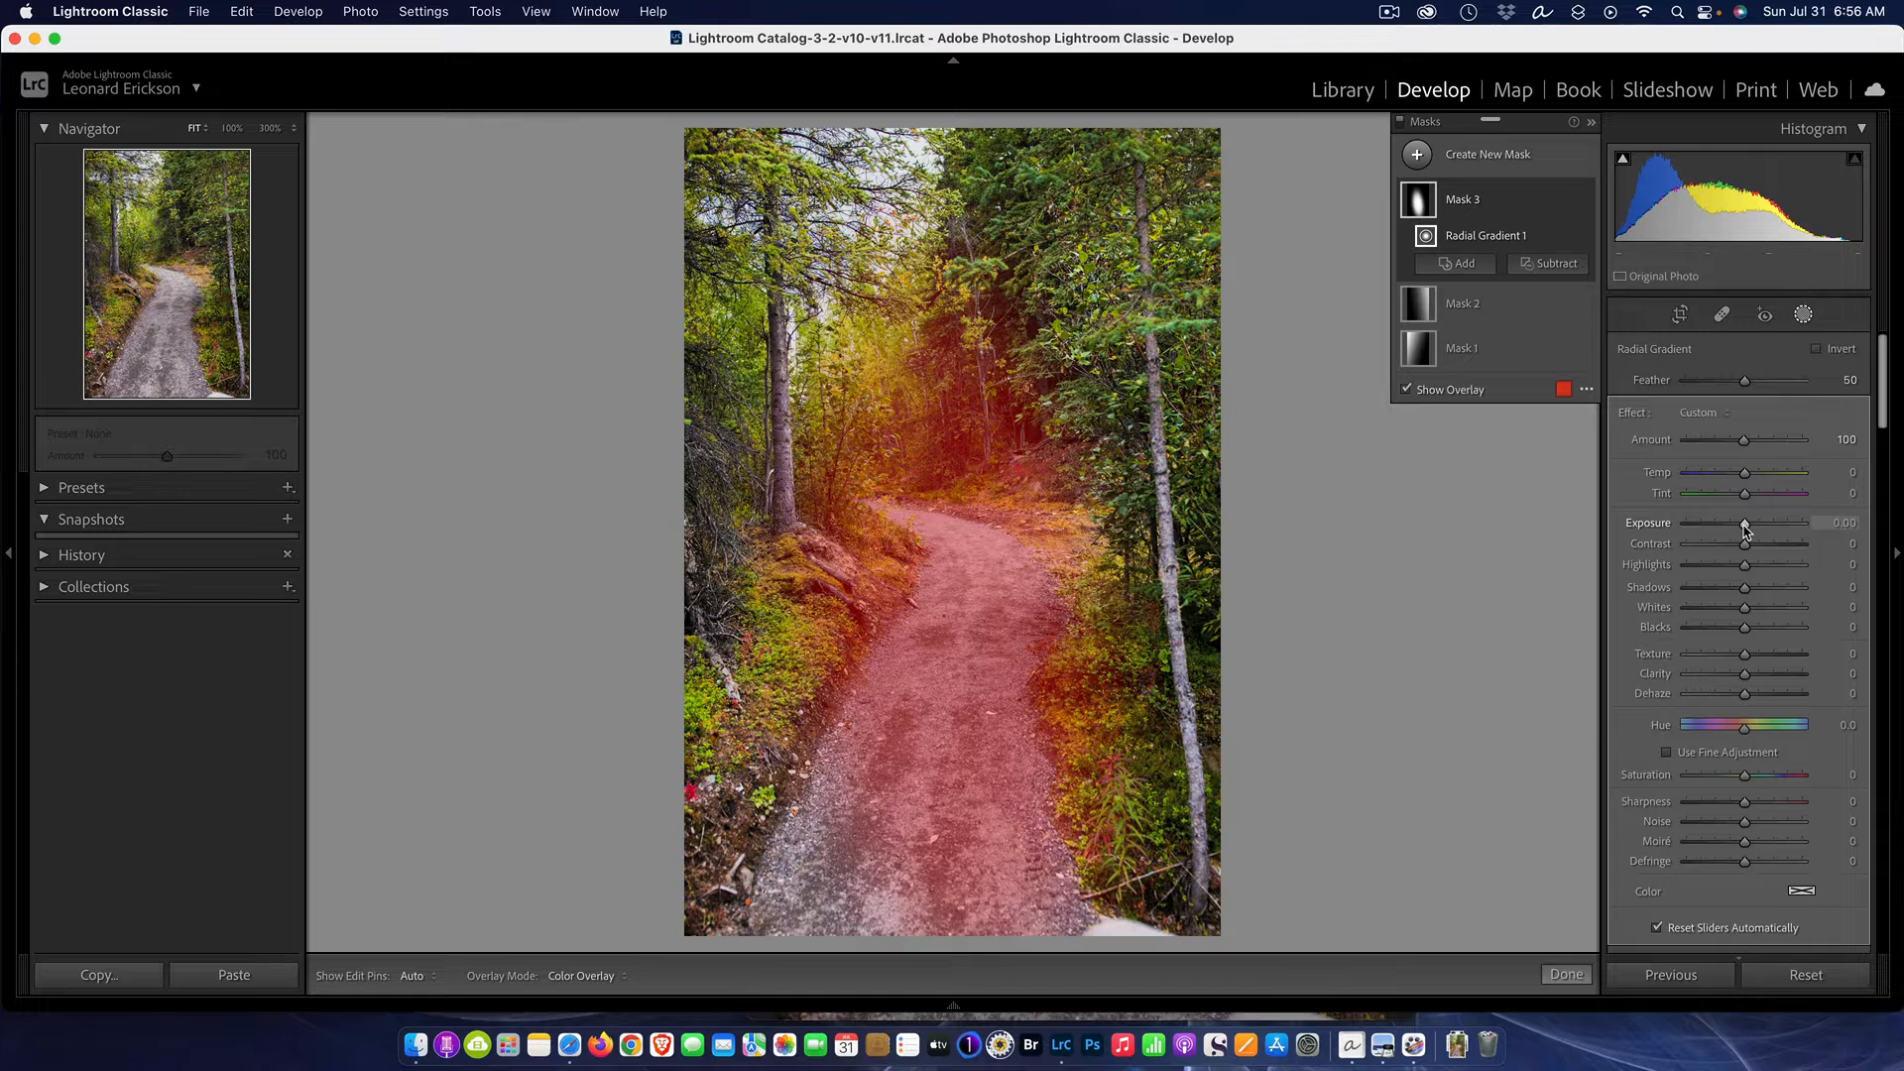
drag(1746, 531, 1751, 528)
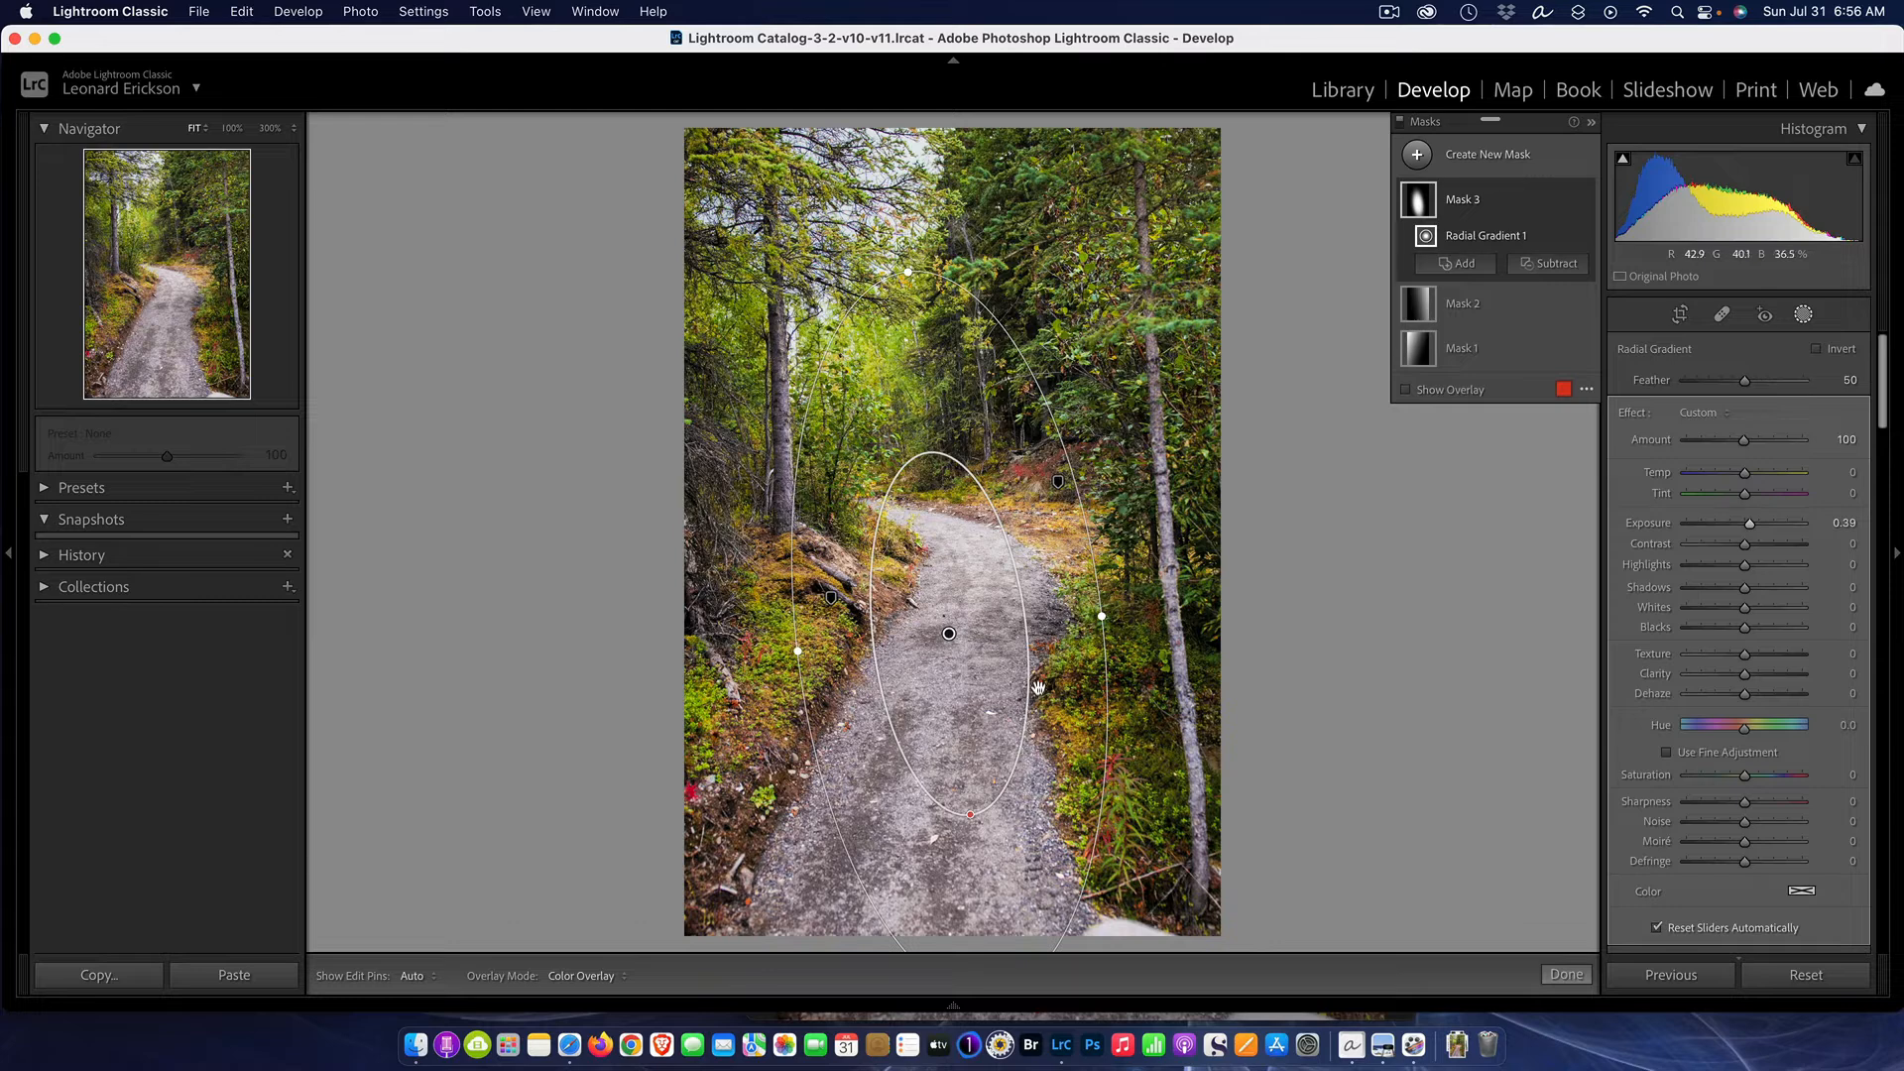
- Compare the photo with and without the two linear gradients and the radial gradient by toggling all masks off and on repeatedly
click(1403, 122)
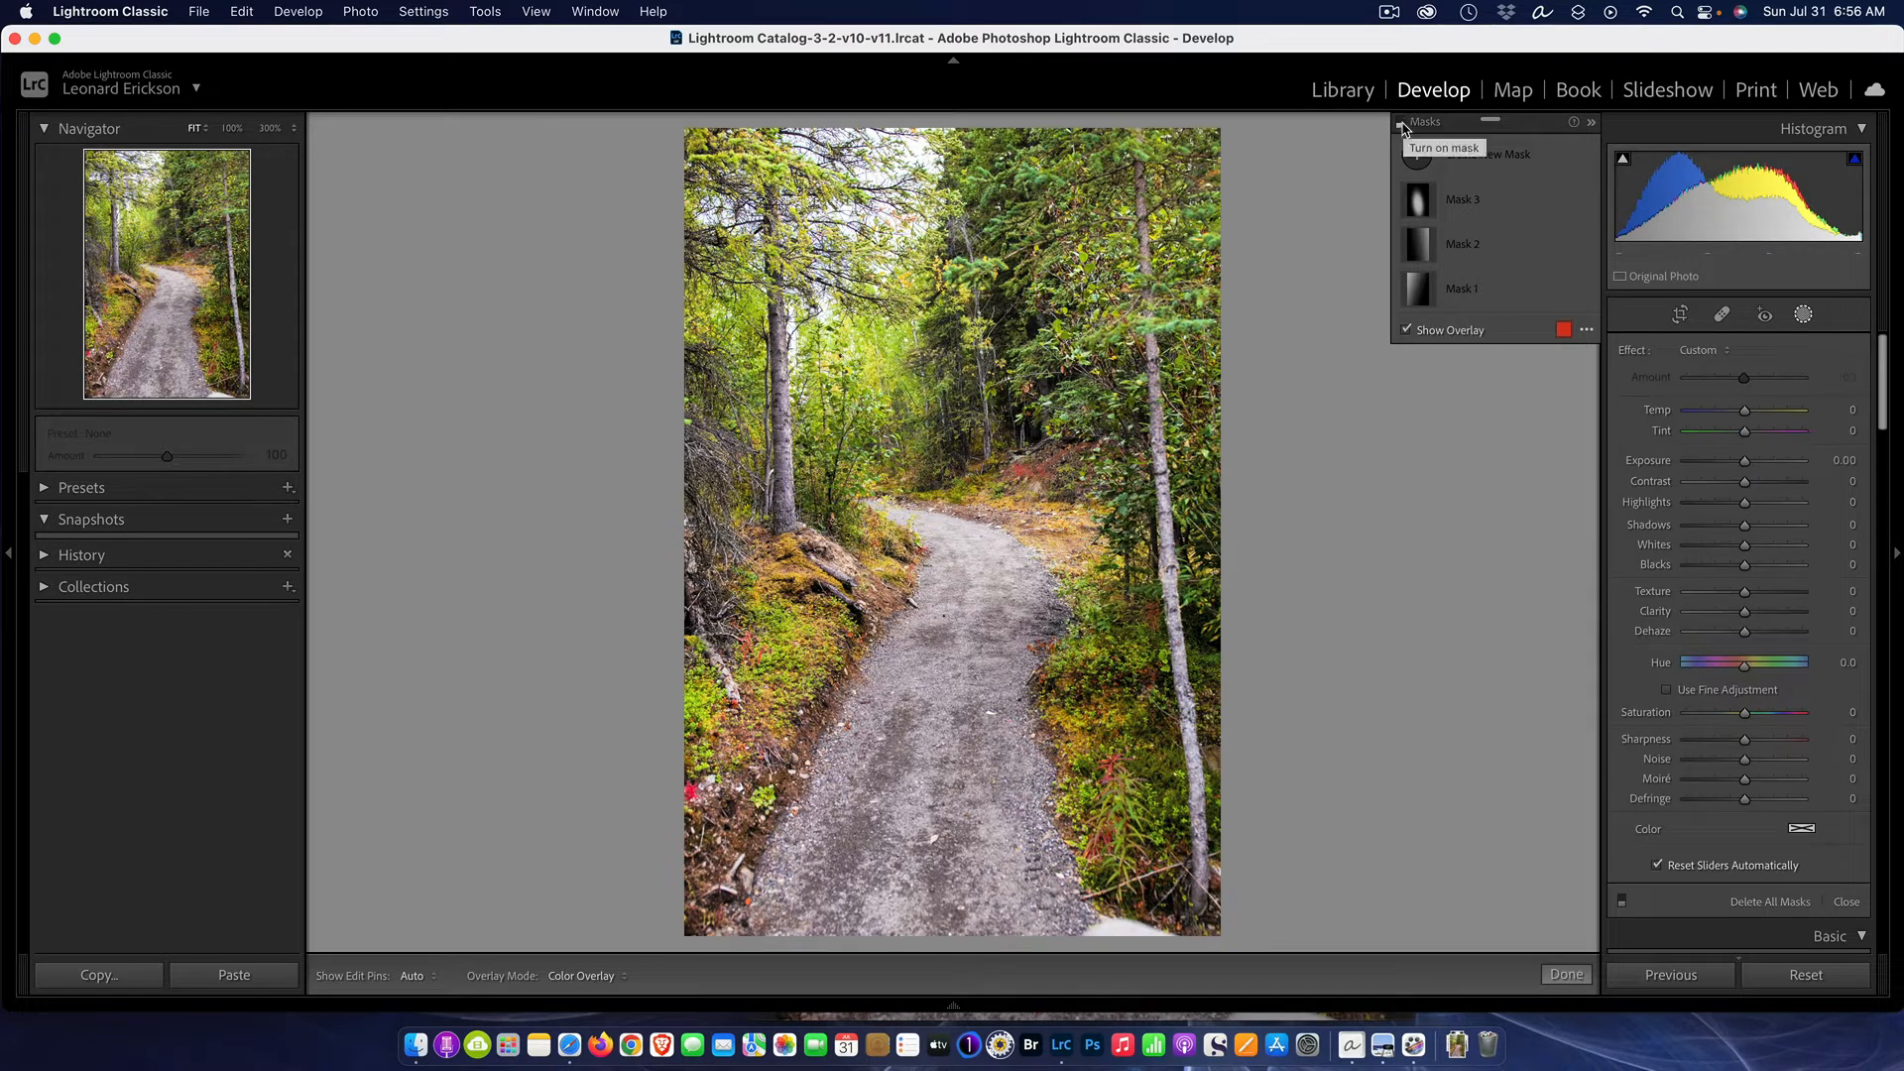
click(1401, 123)
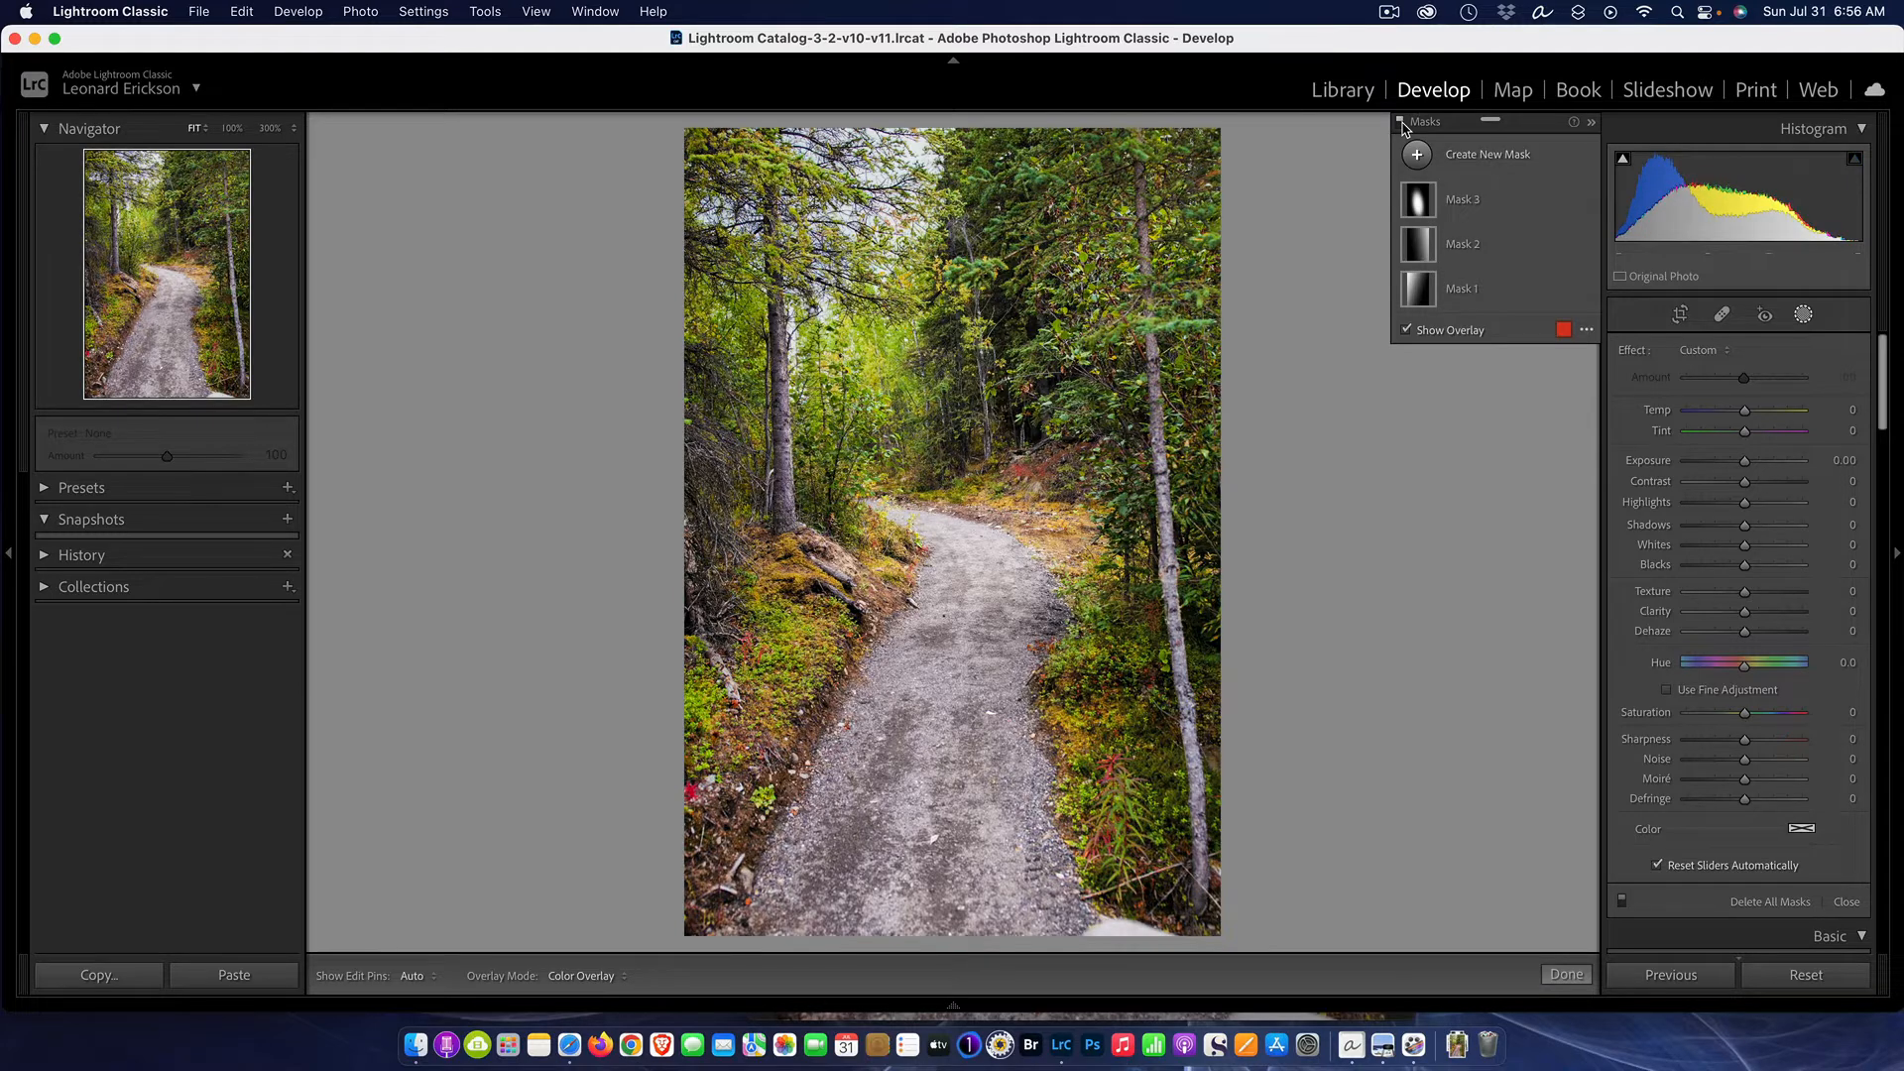
click(1403, 124)
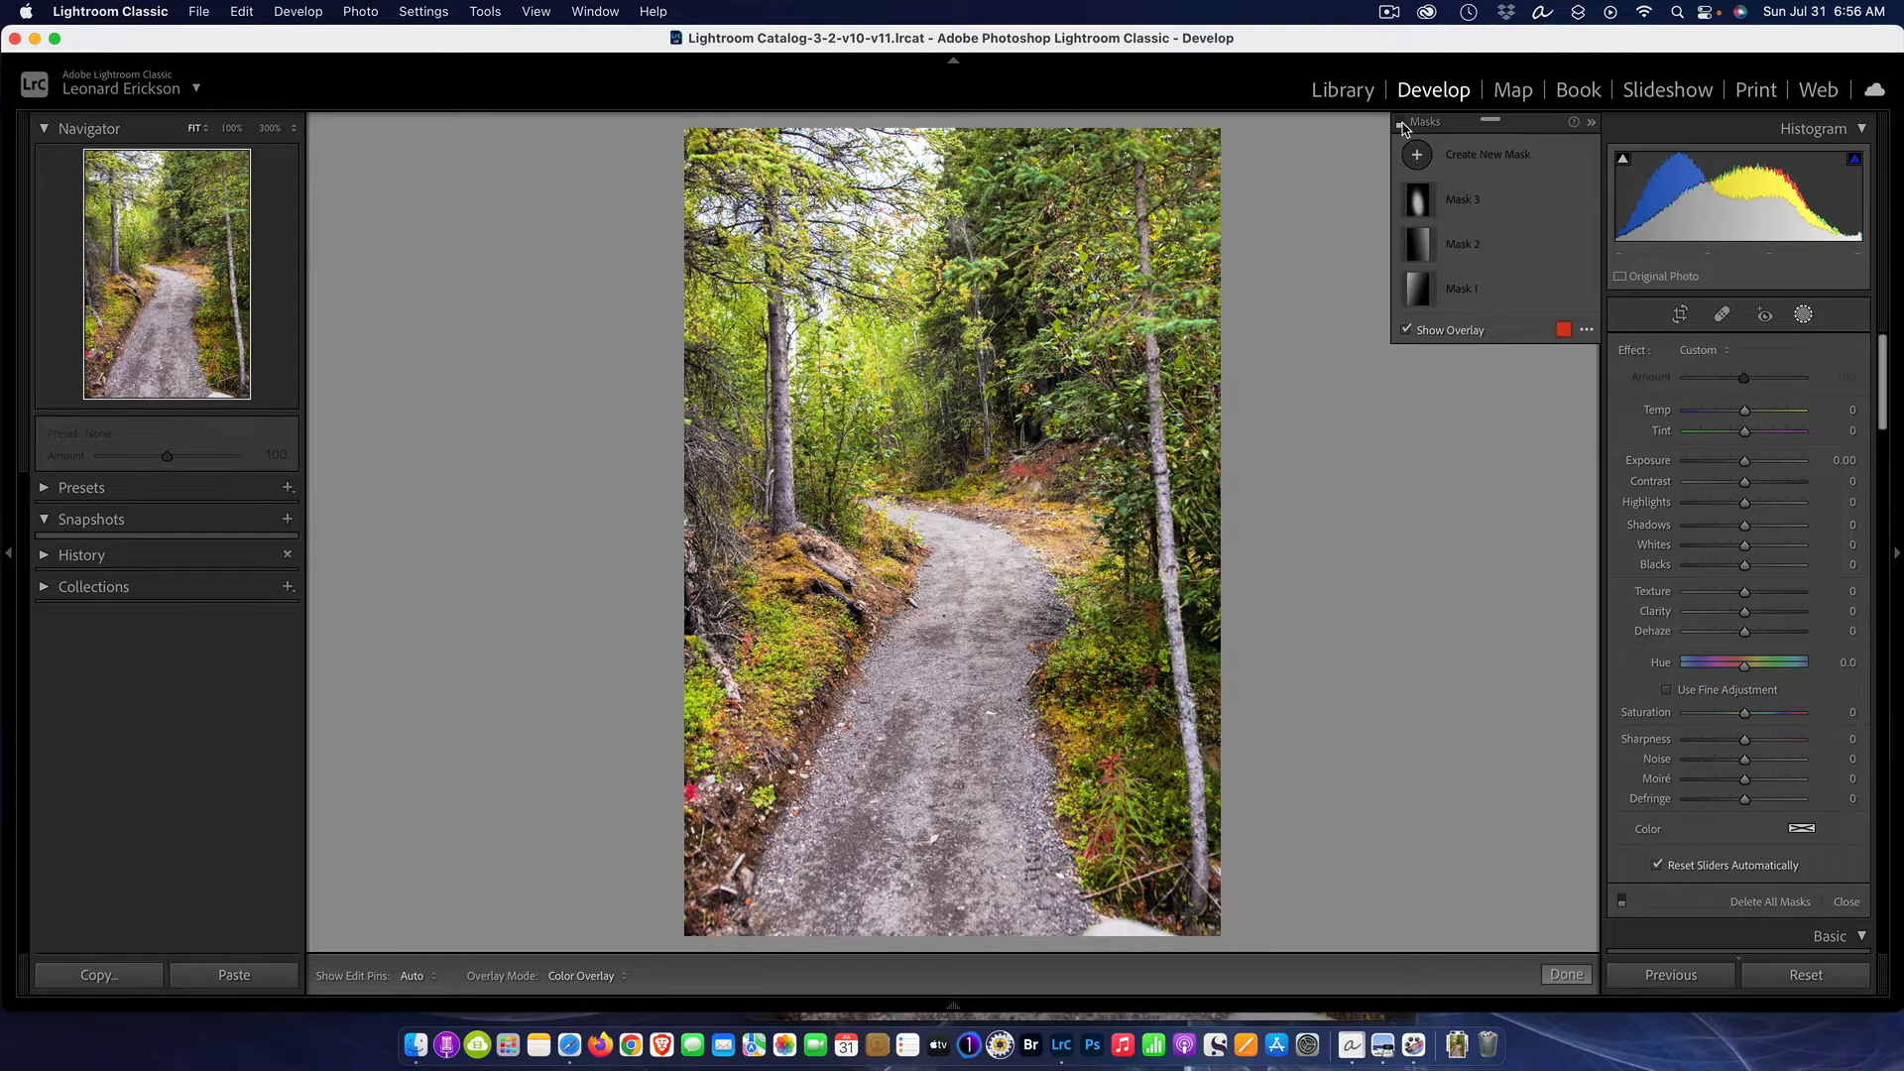
click(1402, 124)
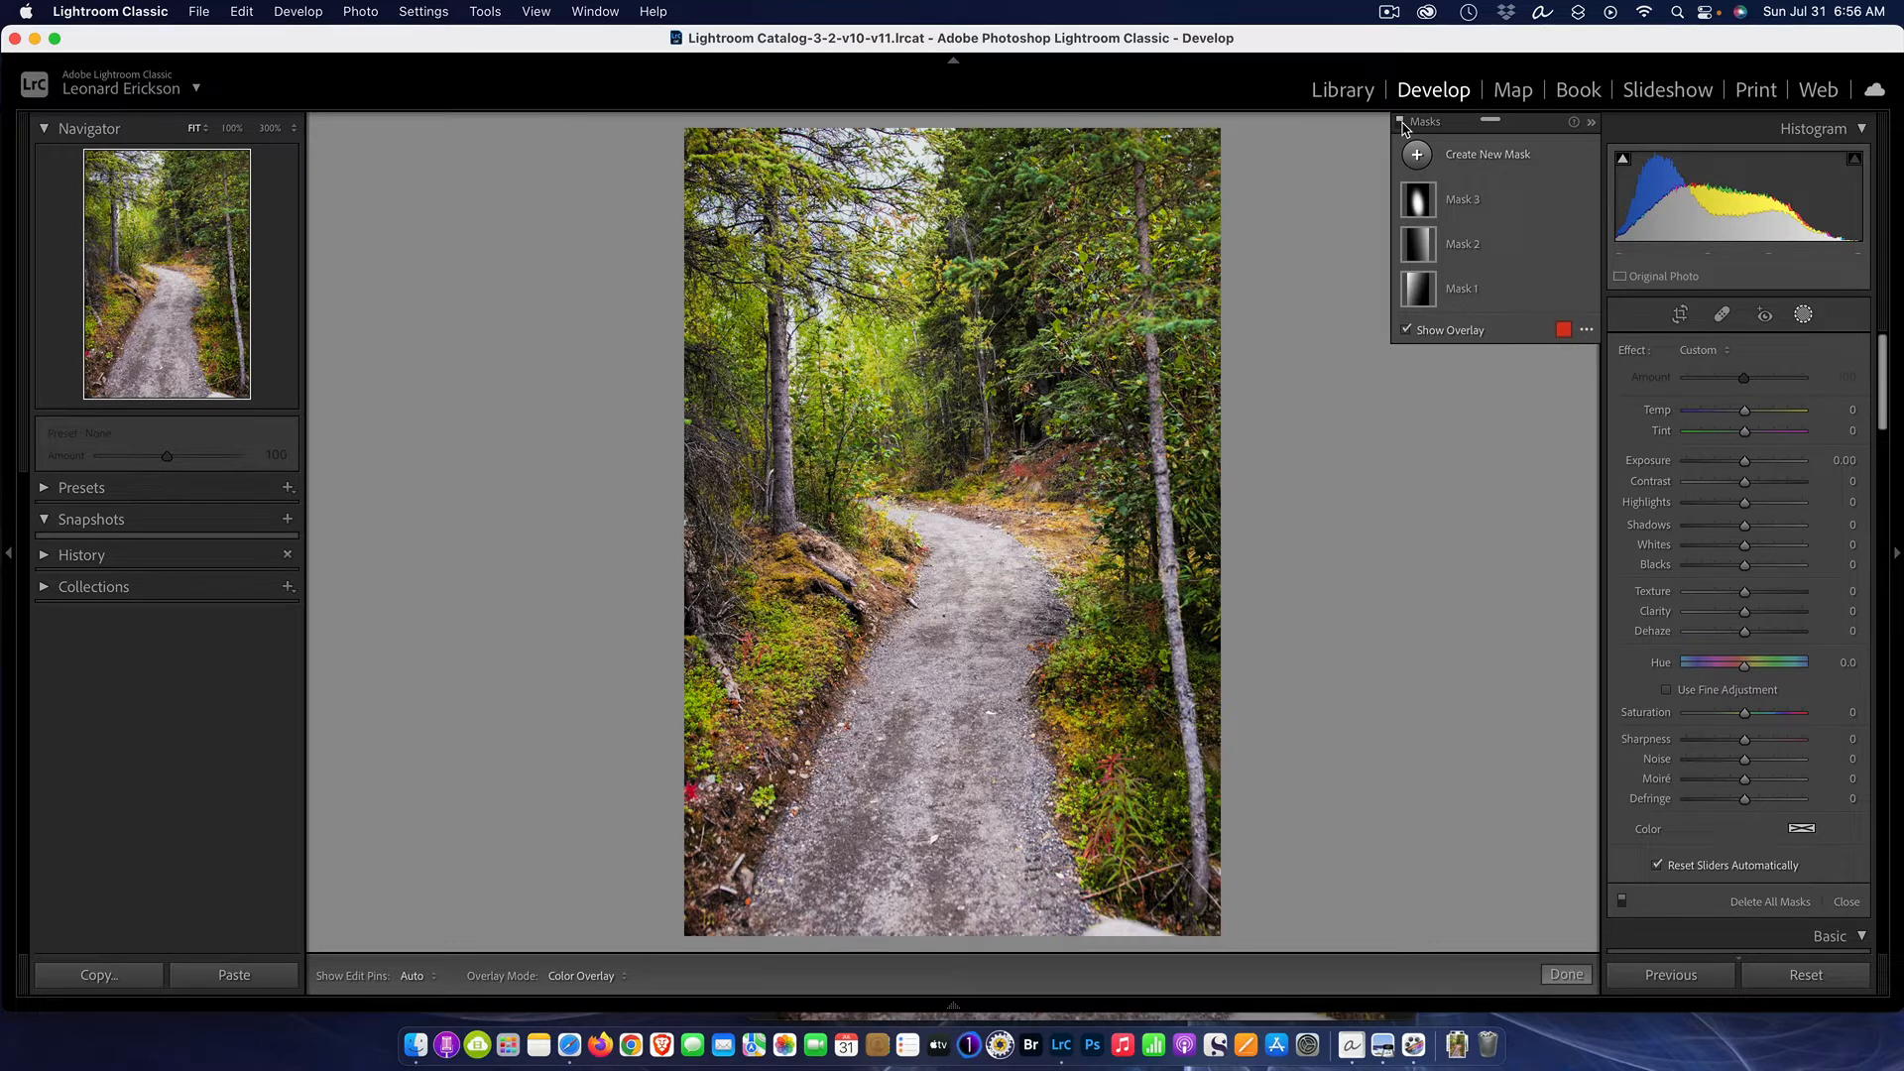
click(1402, 123)
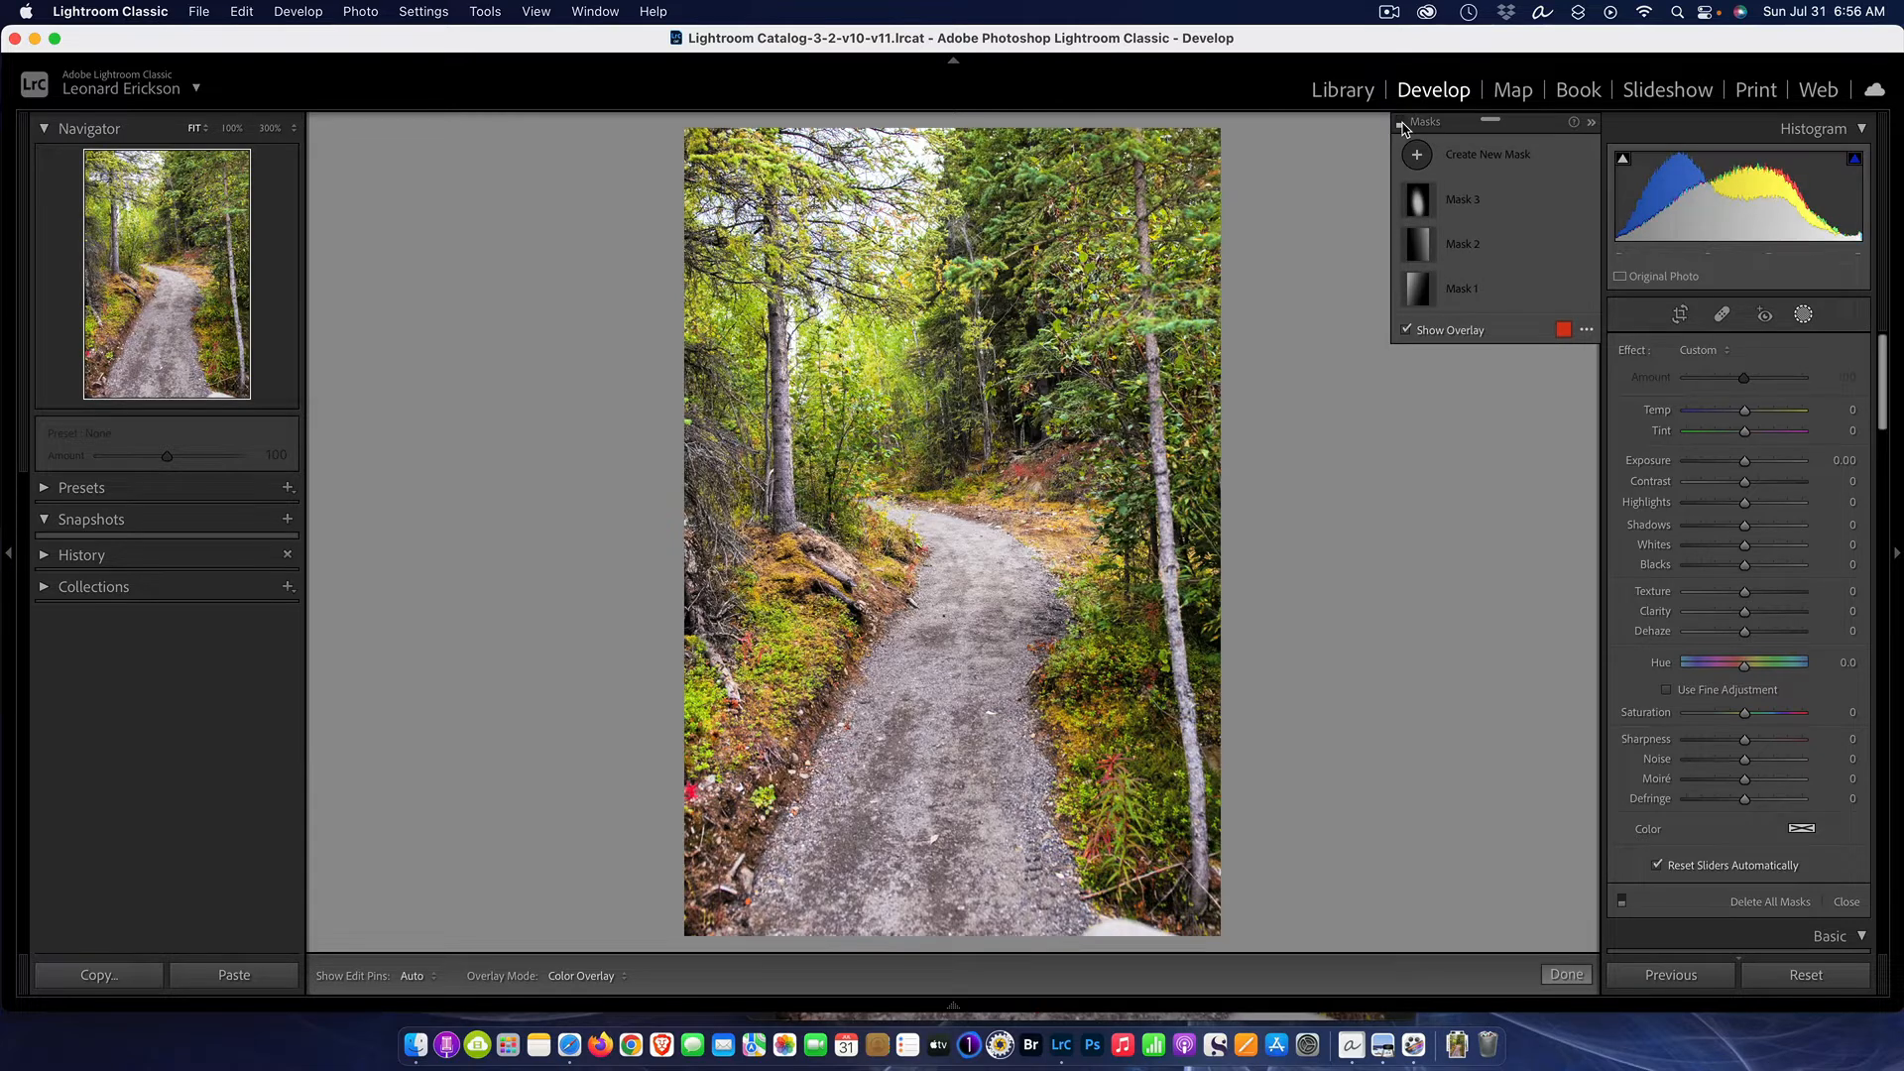
click(1401, 123)
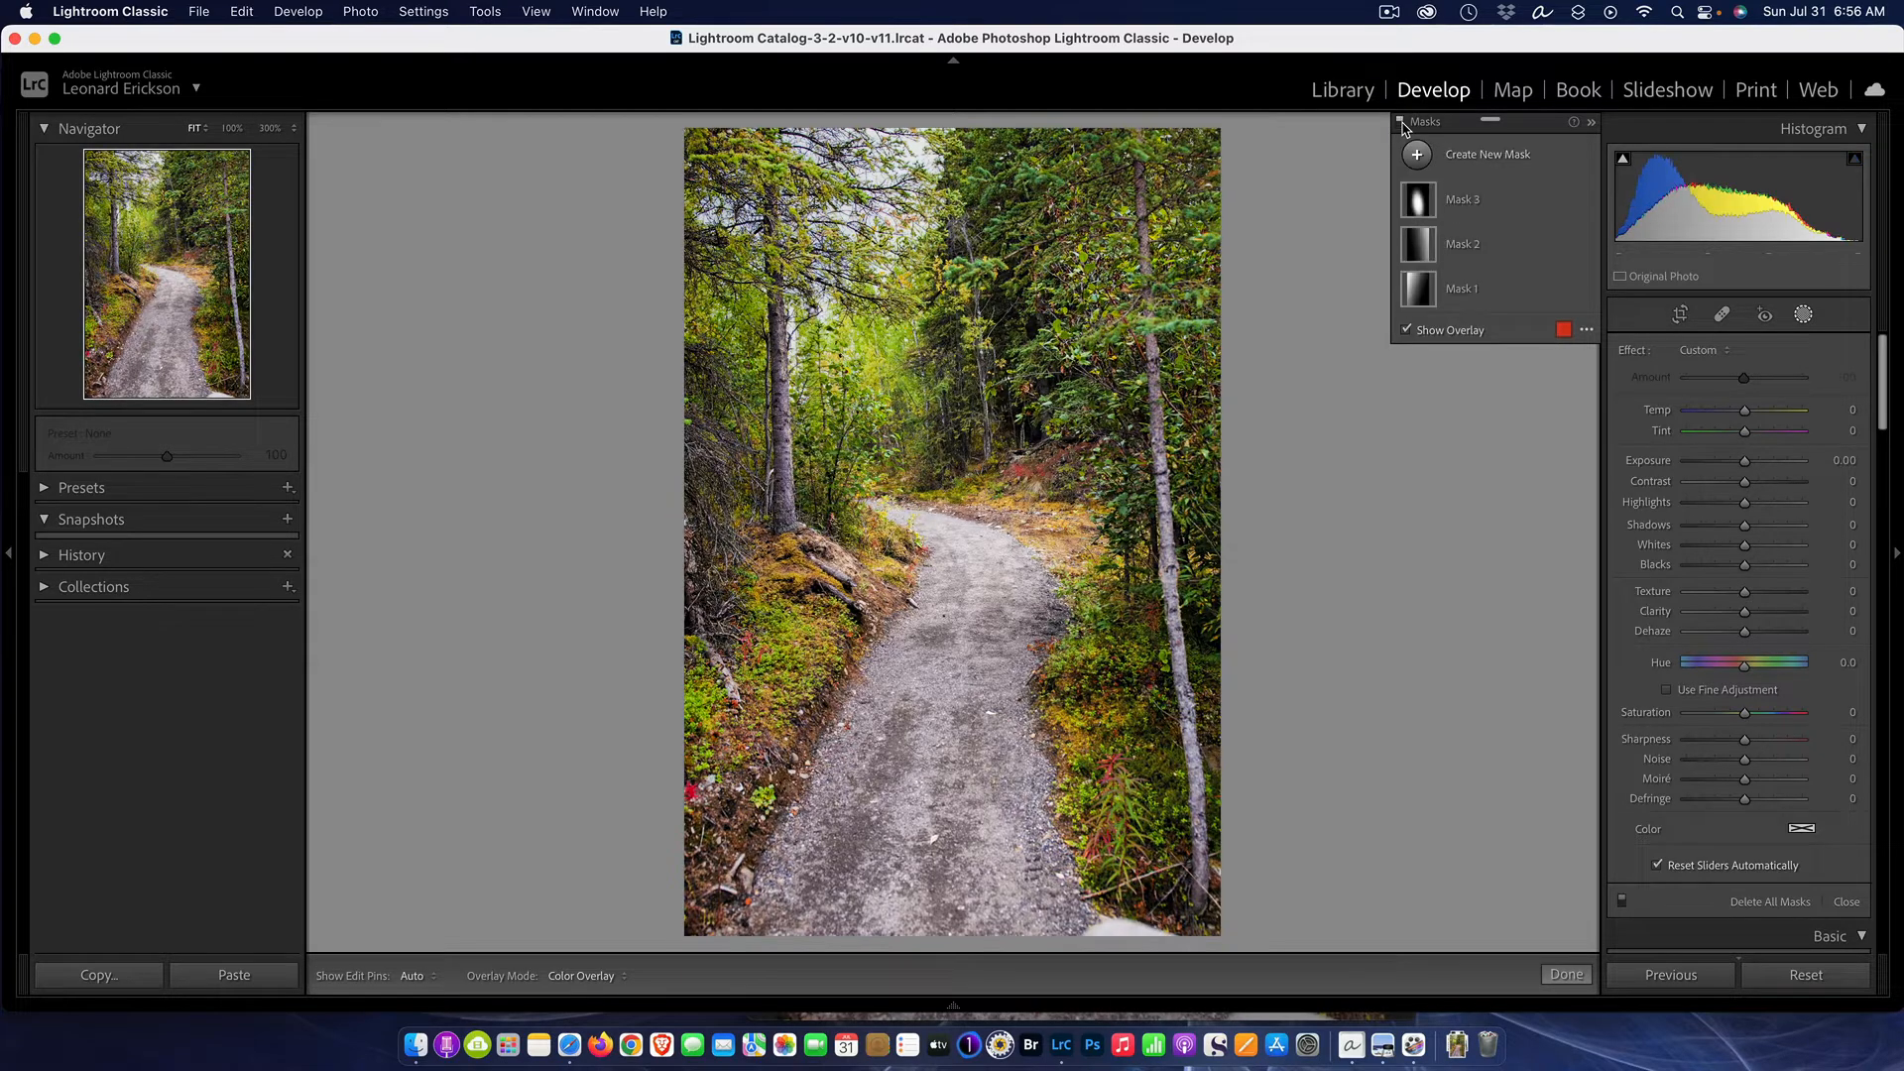
click(1401, 123)
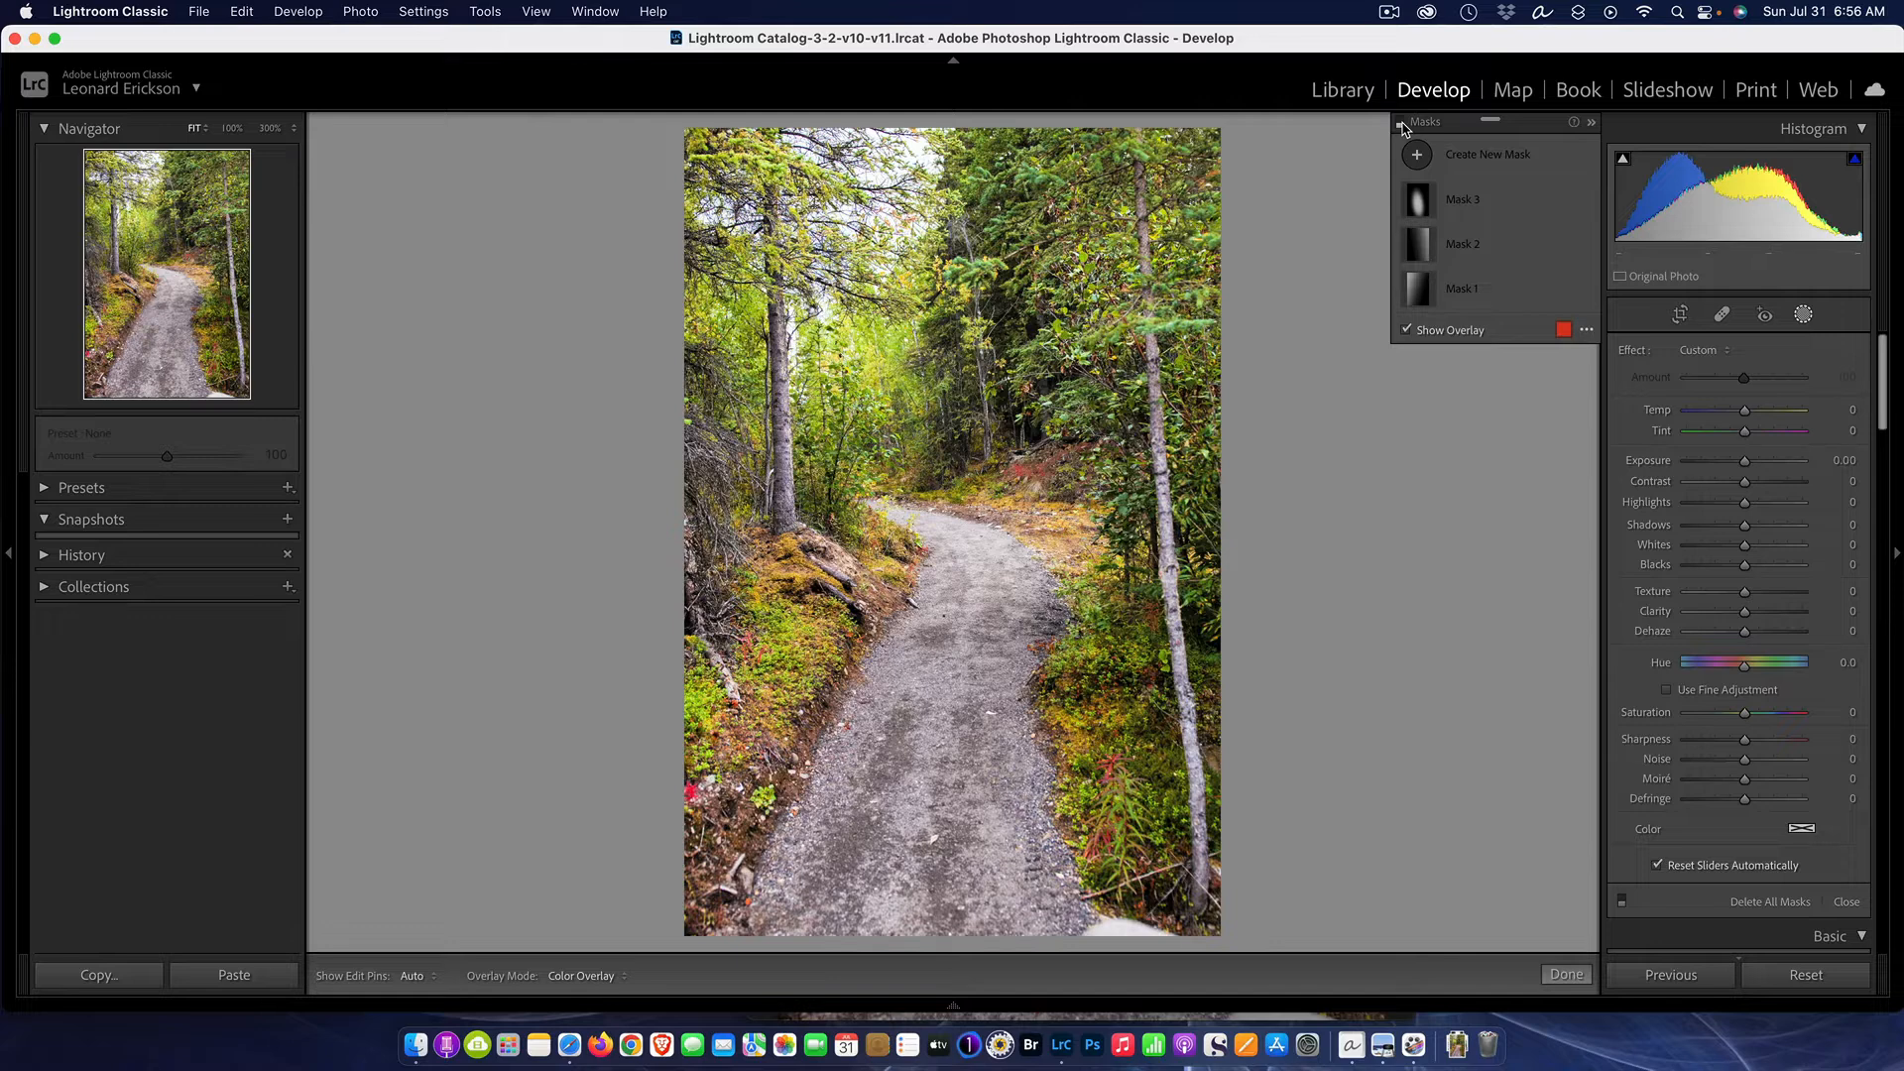
click(1401, 123)
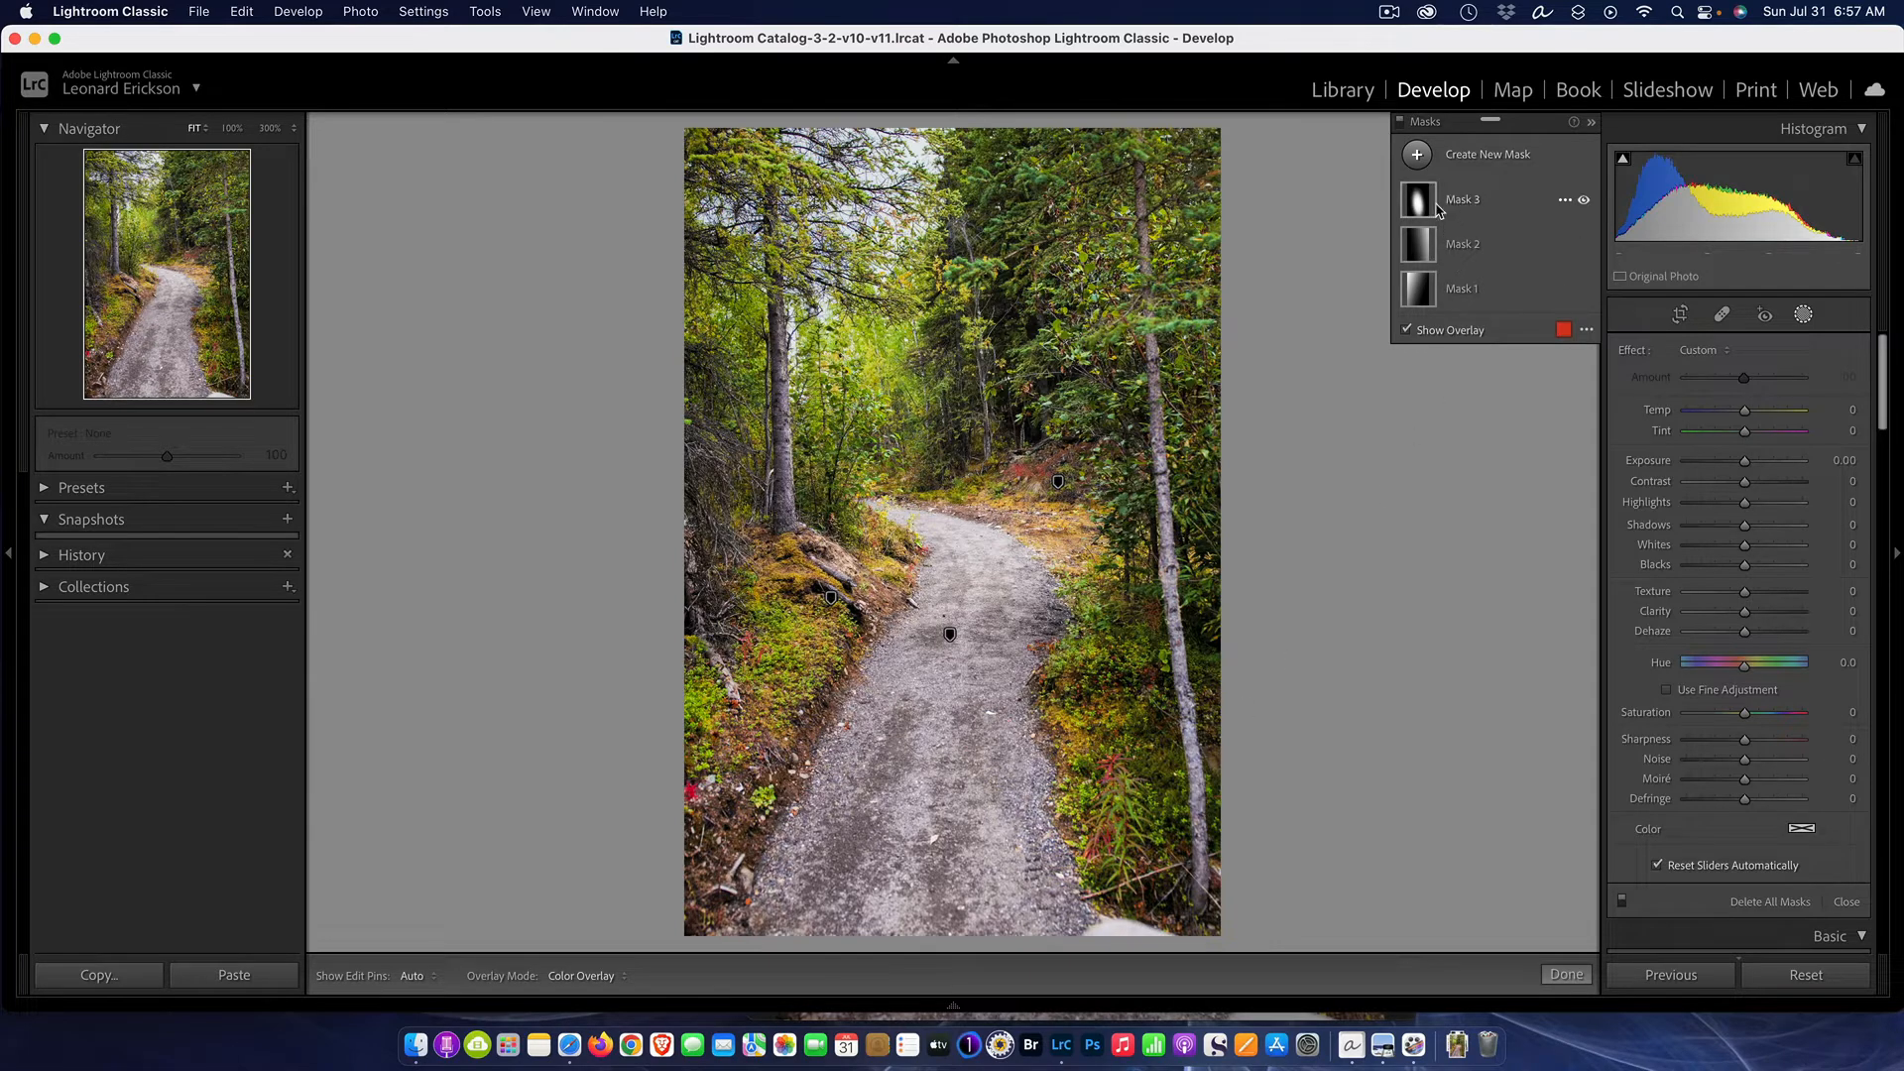
- Add a linear gradient mask fading upward from just below the photo's bottom edge over the path's foreground, with exposure -1.02
click(1419, 154)
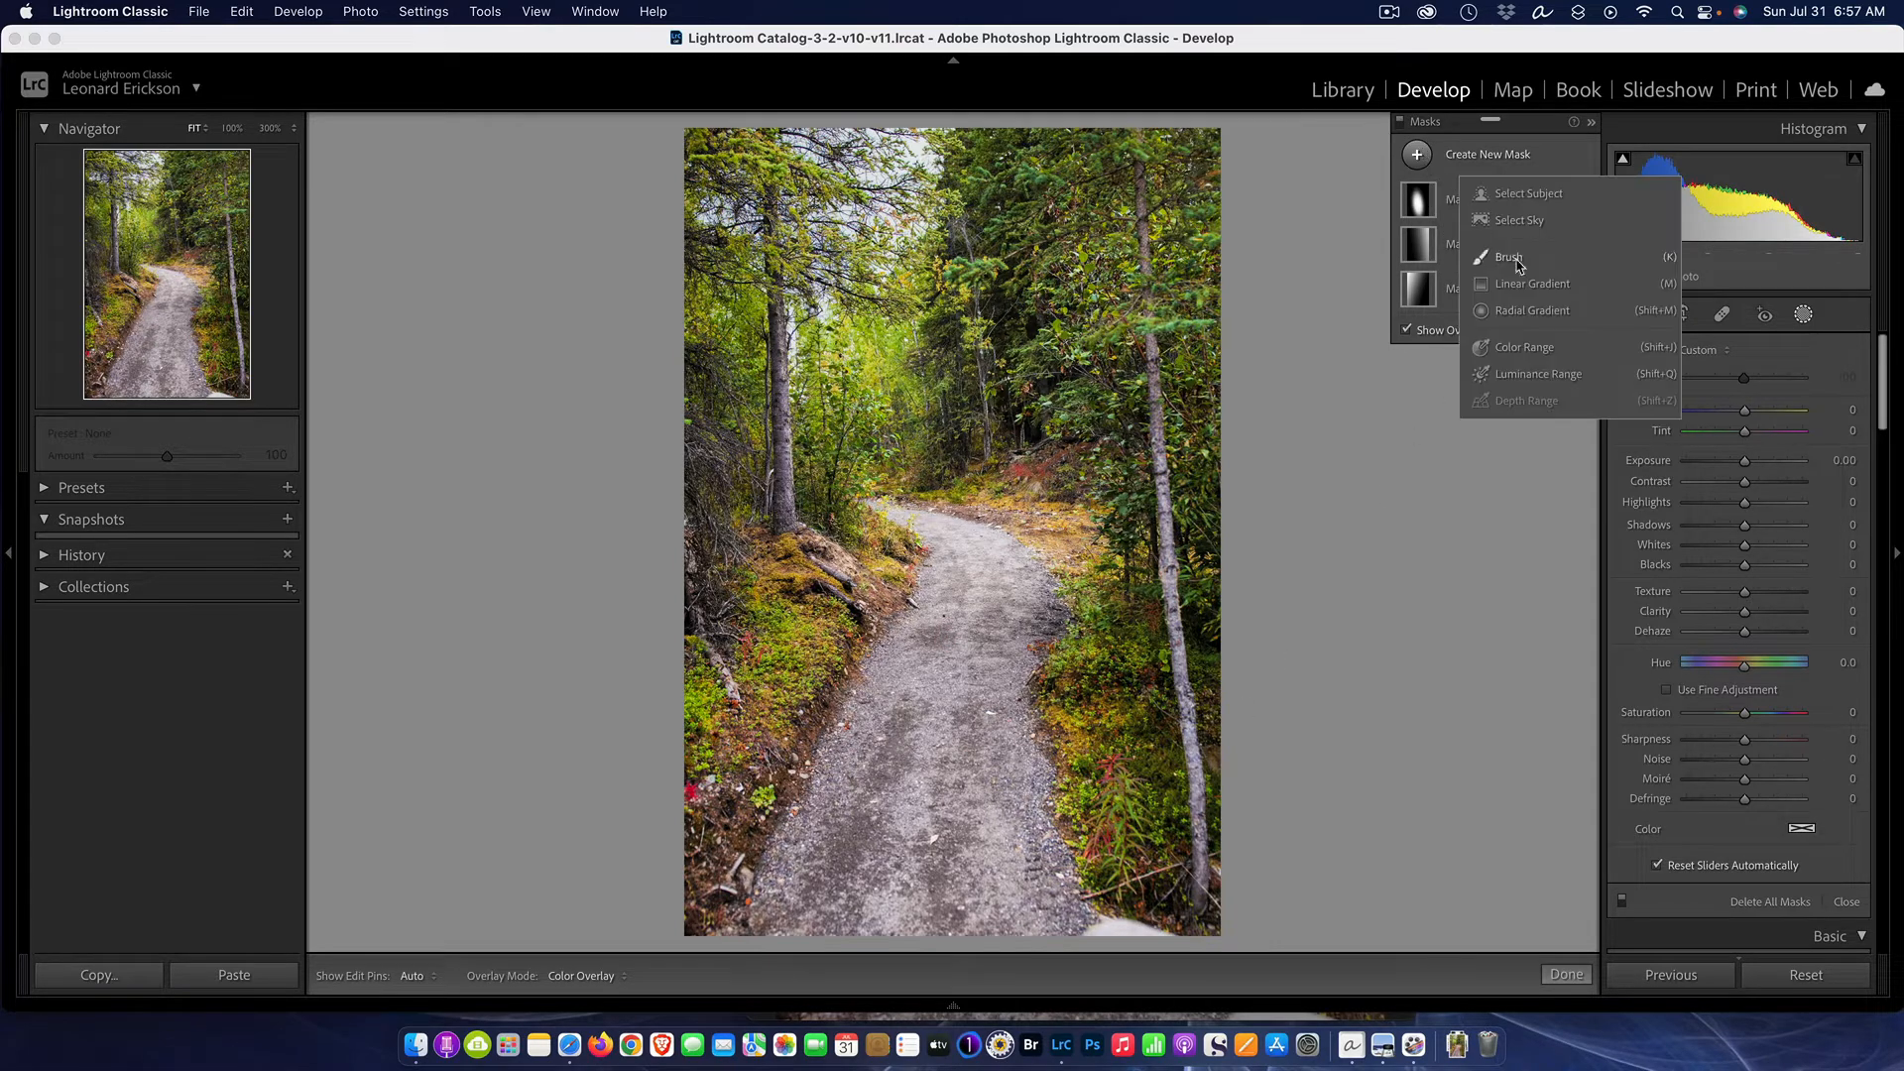
click(1535, 285)
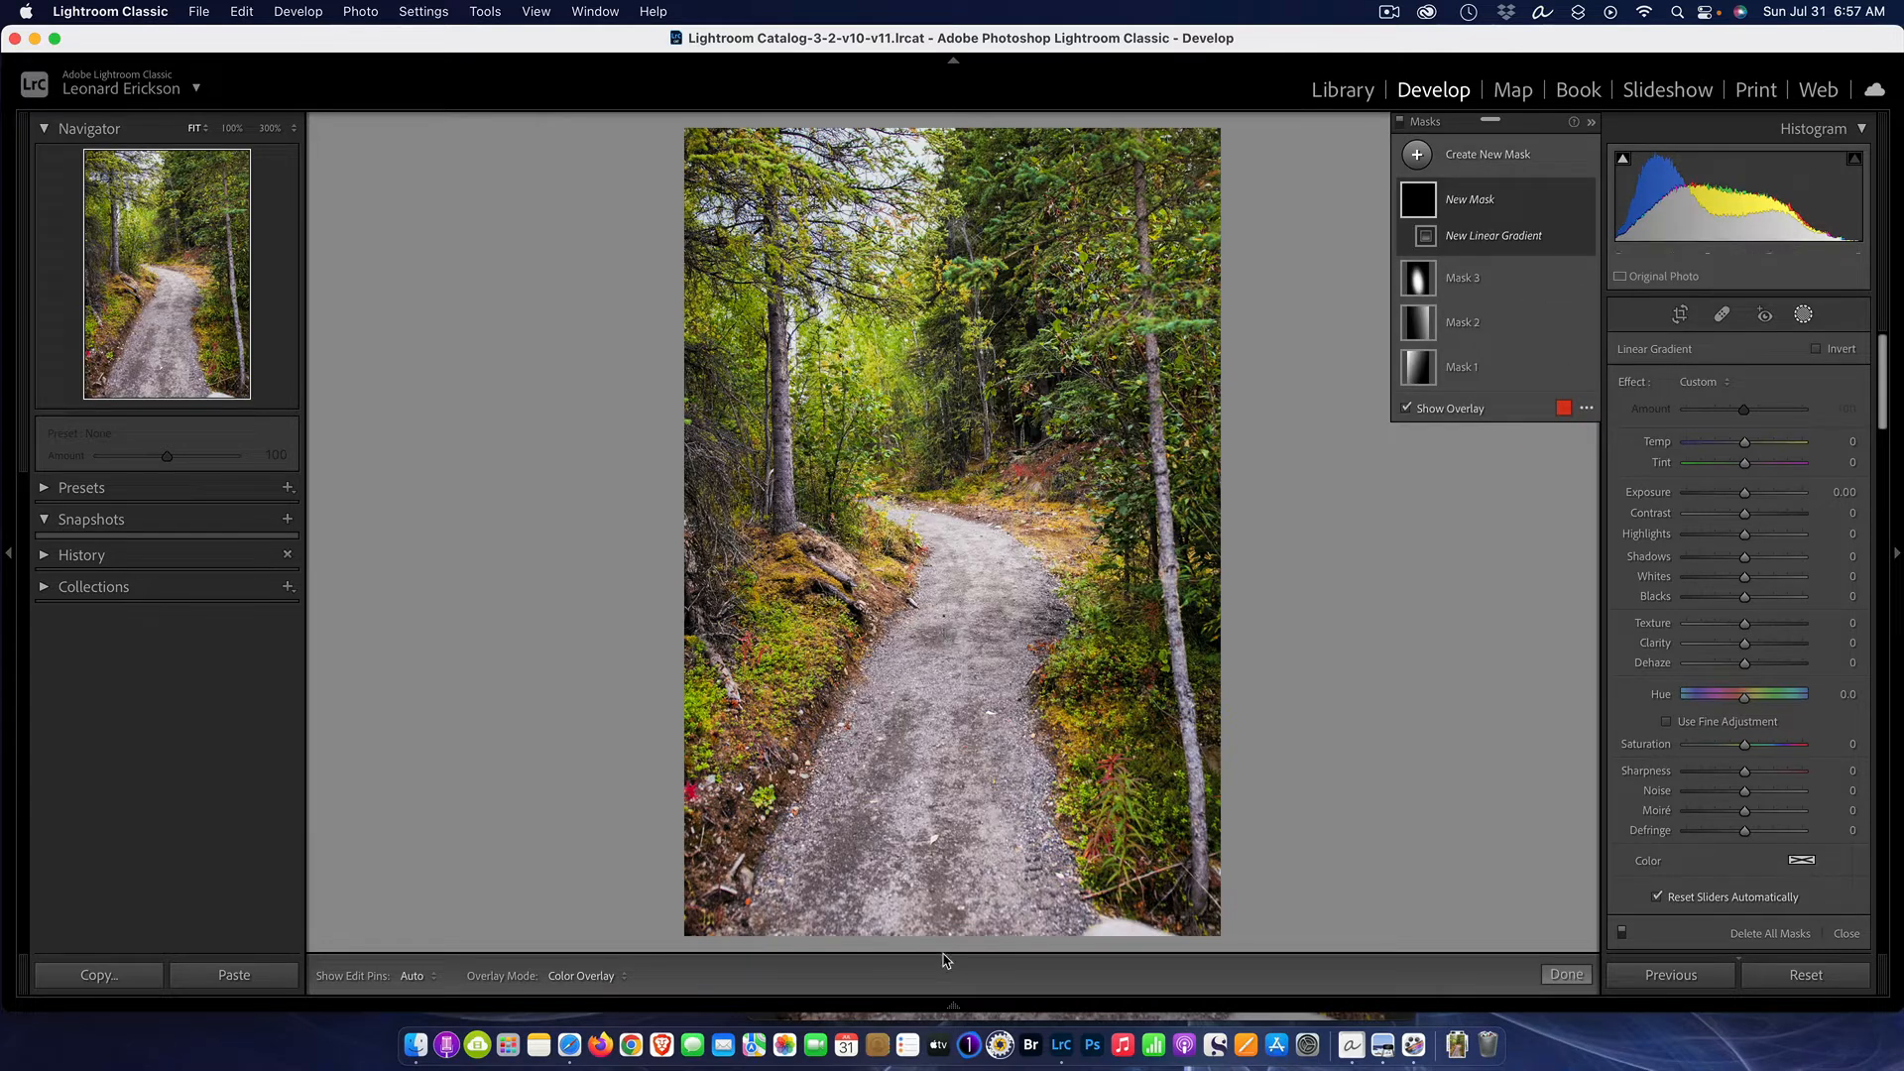
drag(941, 947, 955, 766)
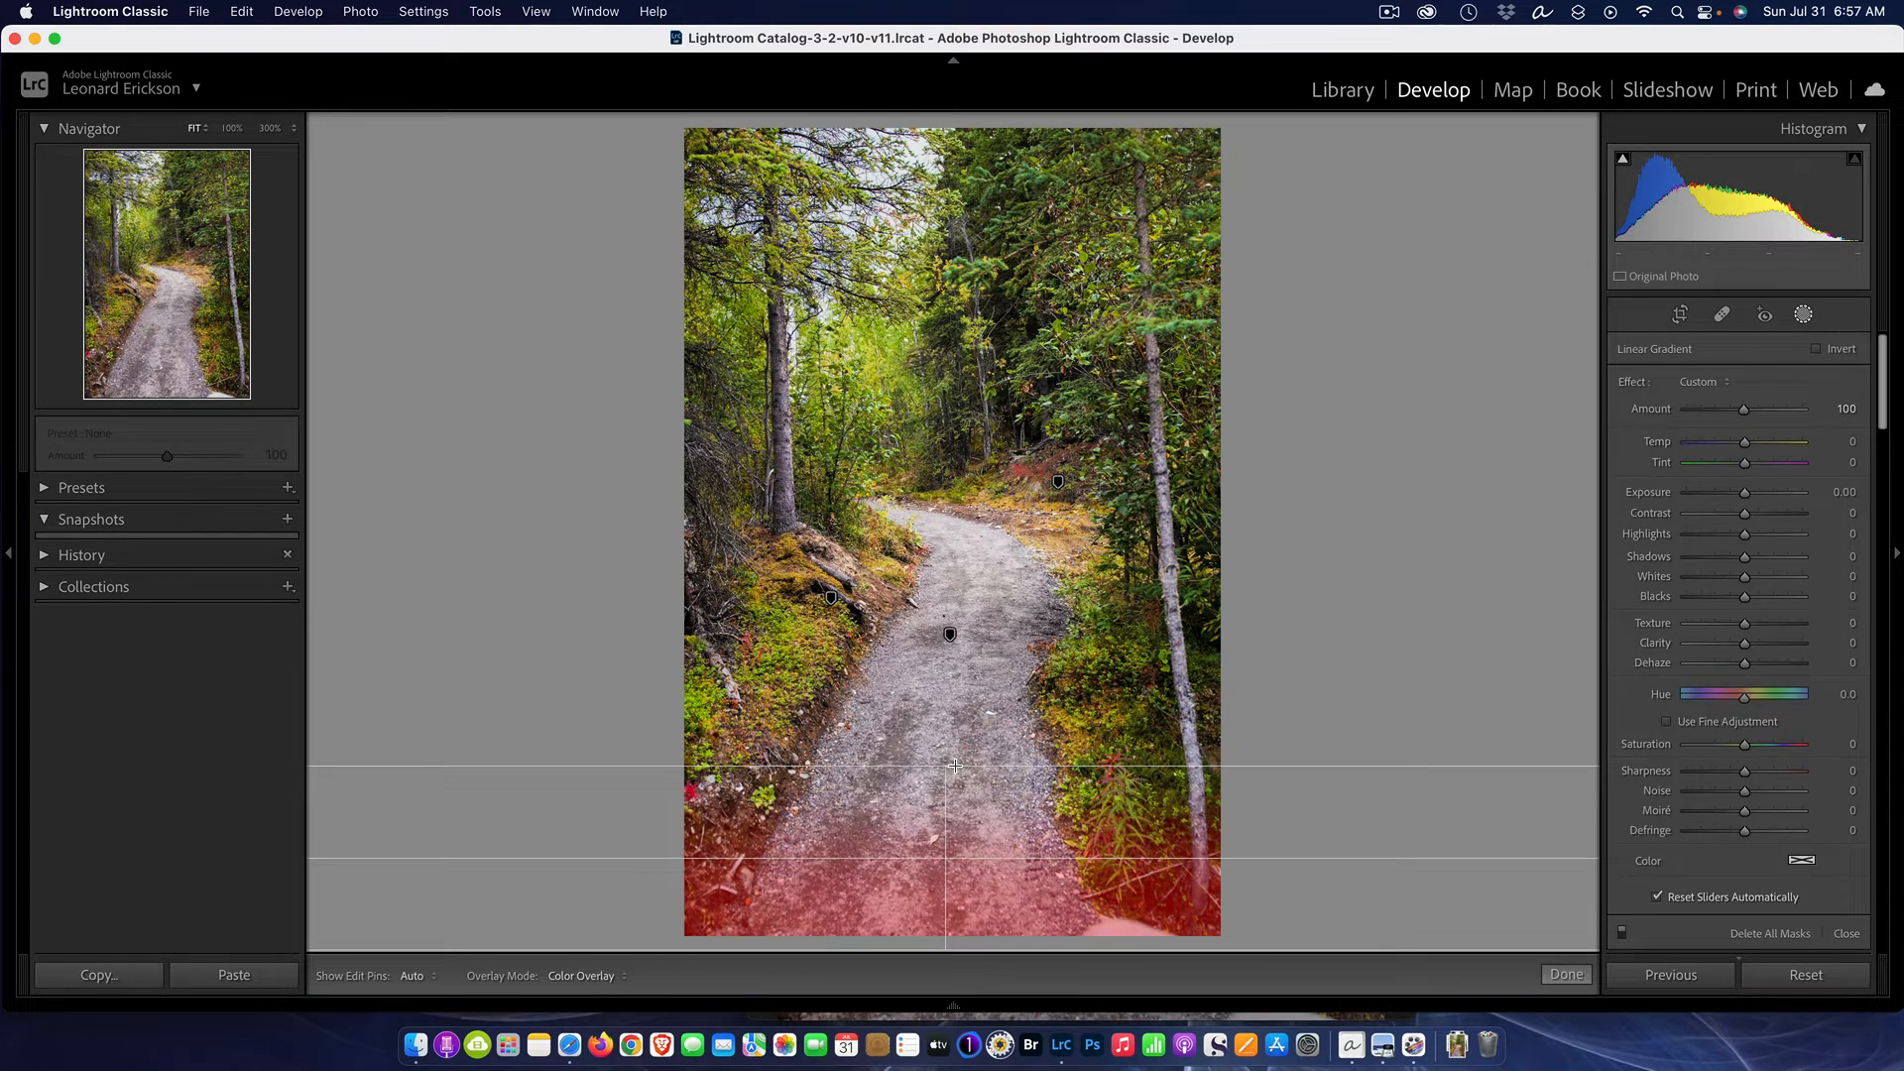
drag(955, 766, 955, 766)
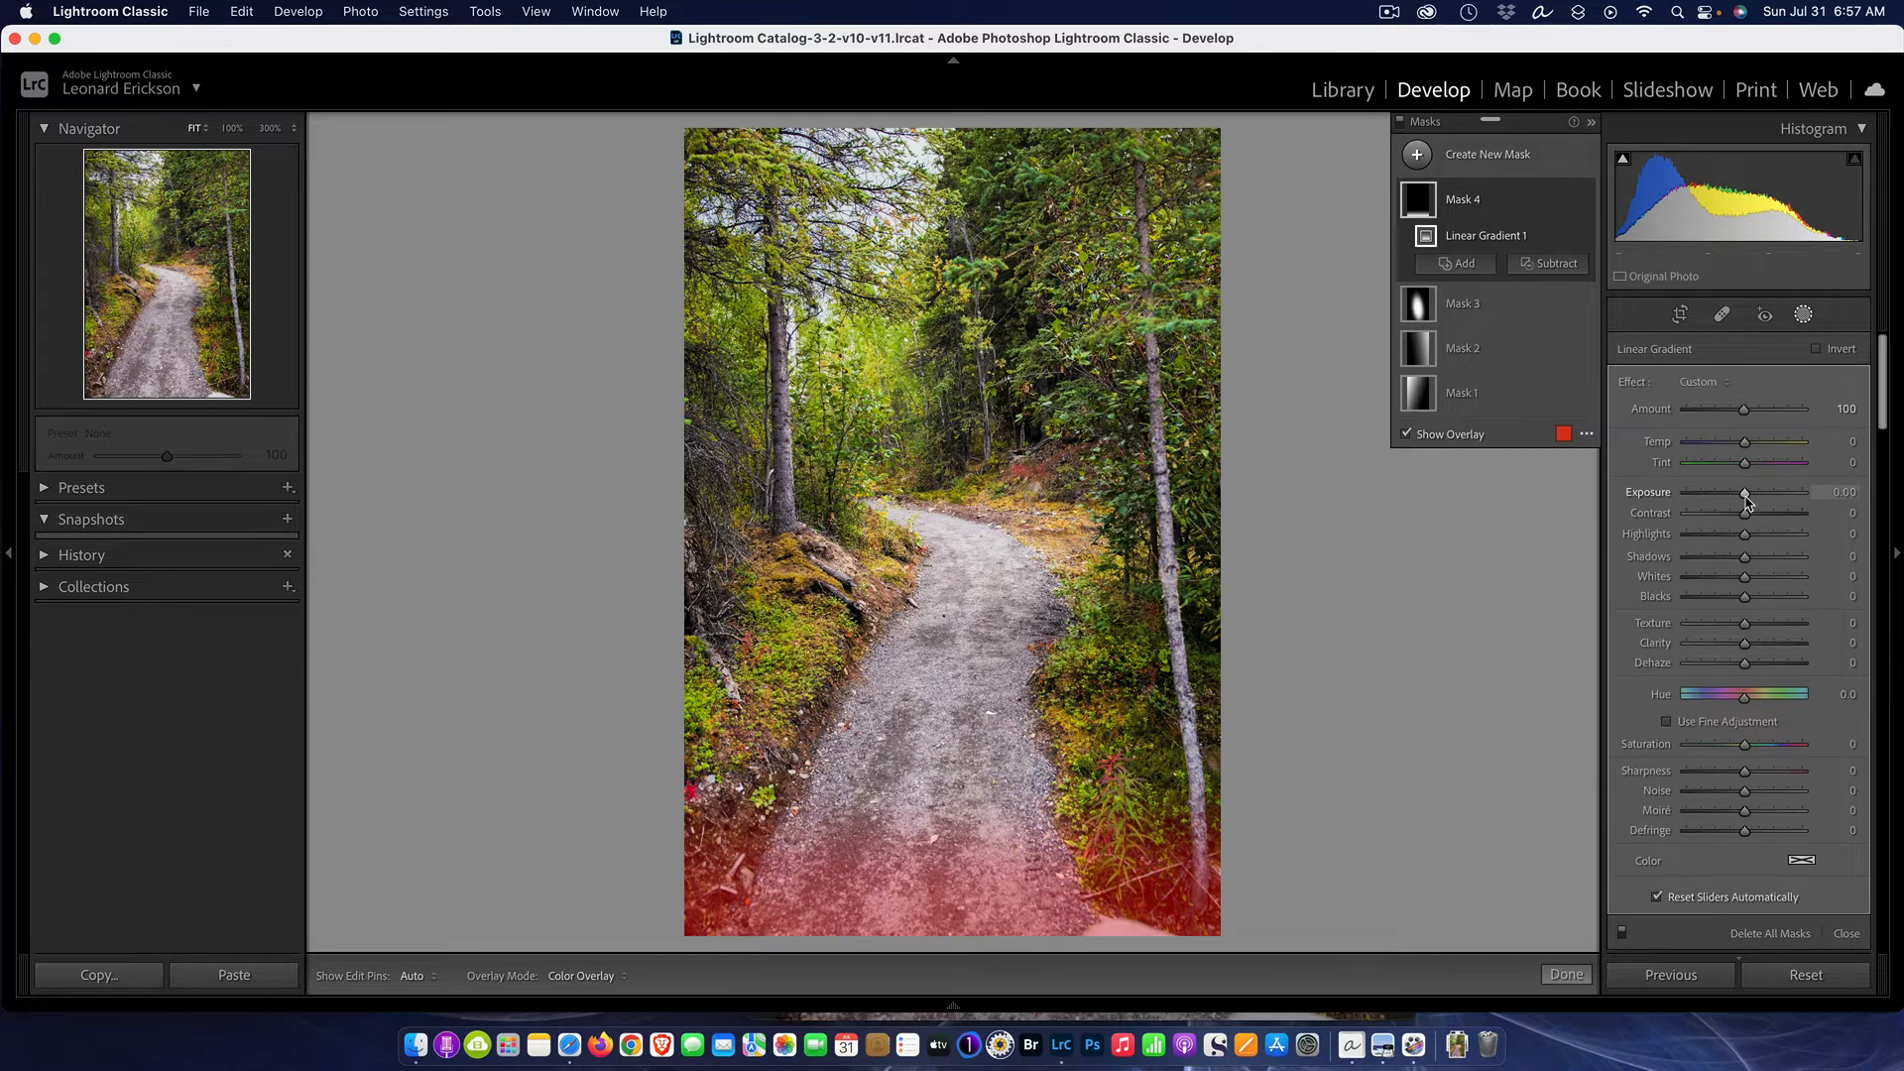
drag(1752, 506, 1732, 506)
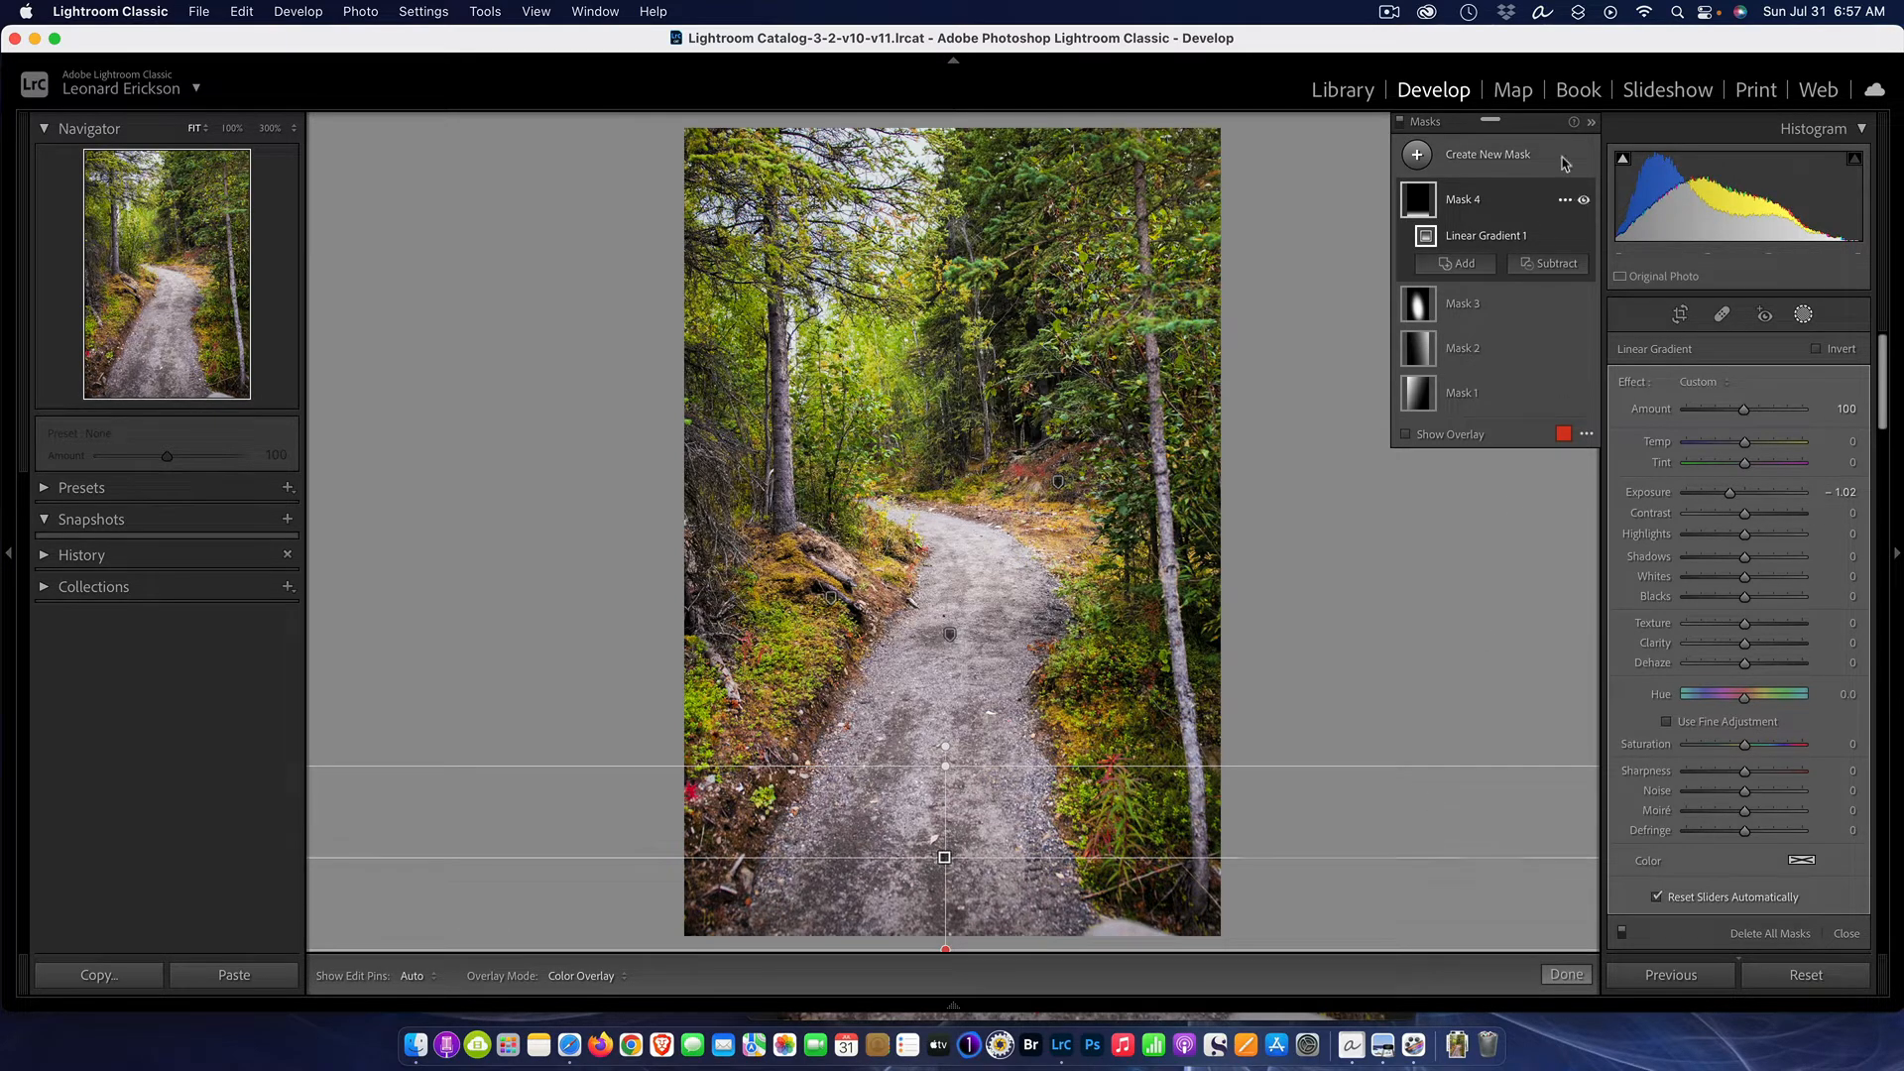
- Compare the photo with and without all four masks, including the new foreground gradient, leaving the masks enabled
click(1400, 124)
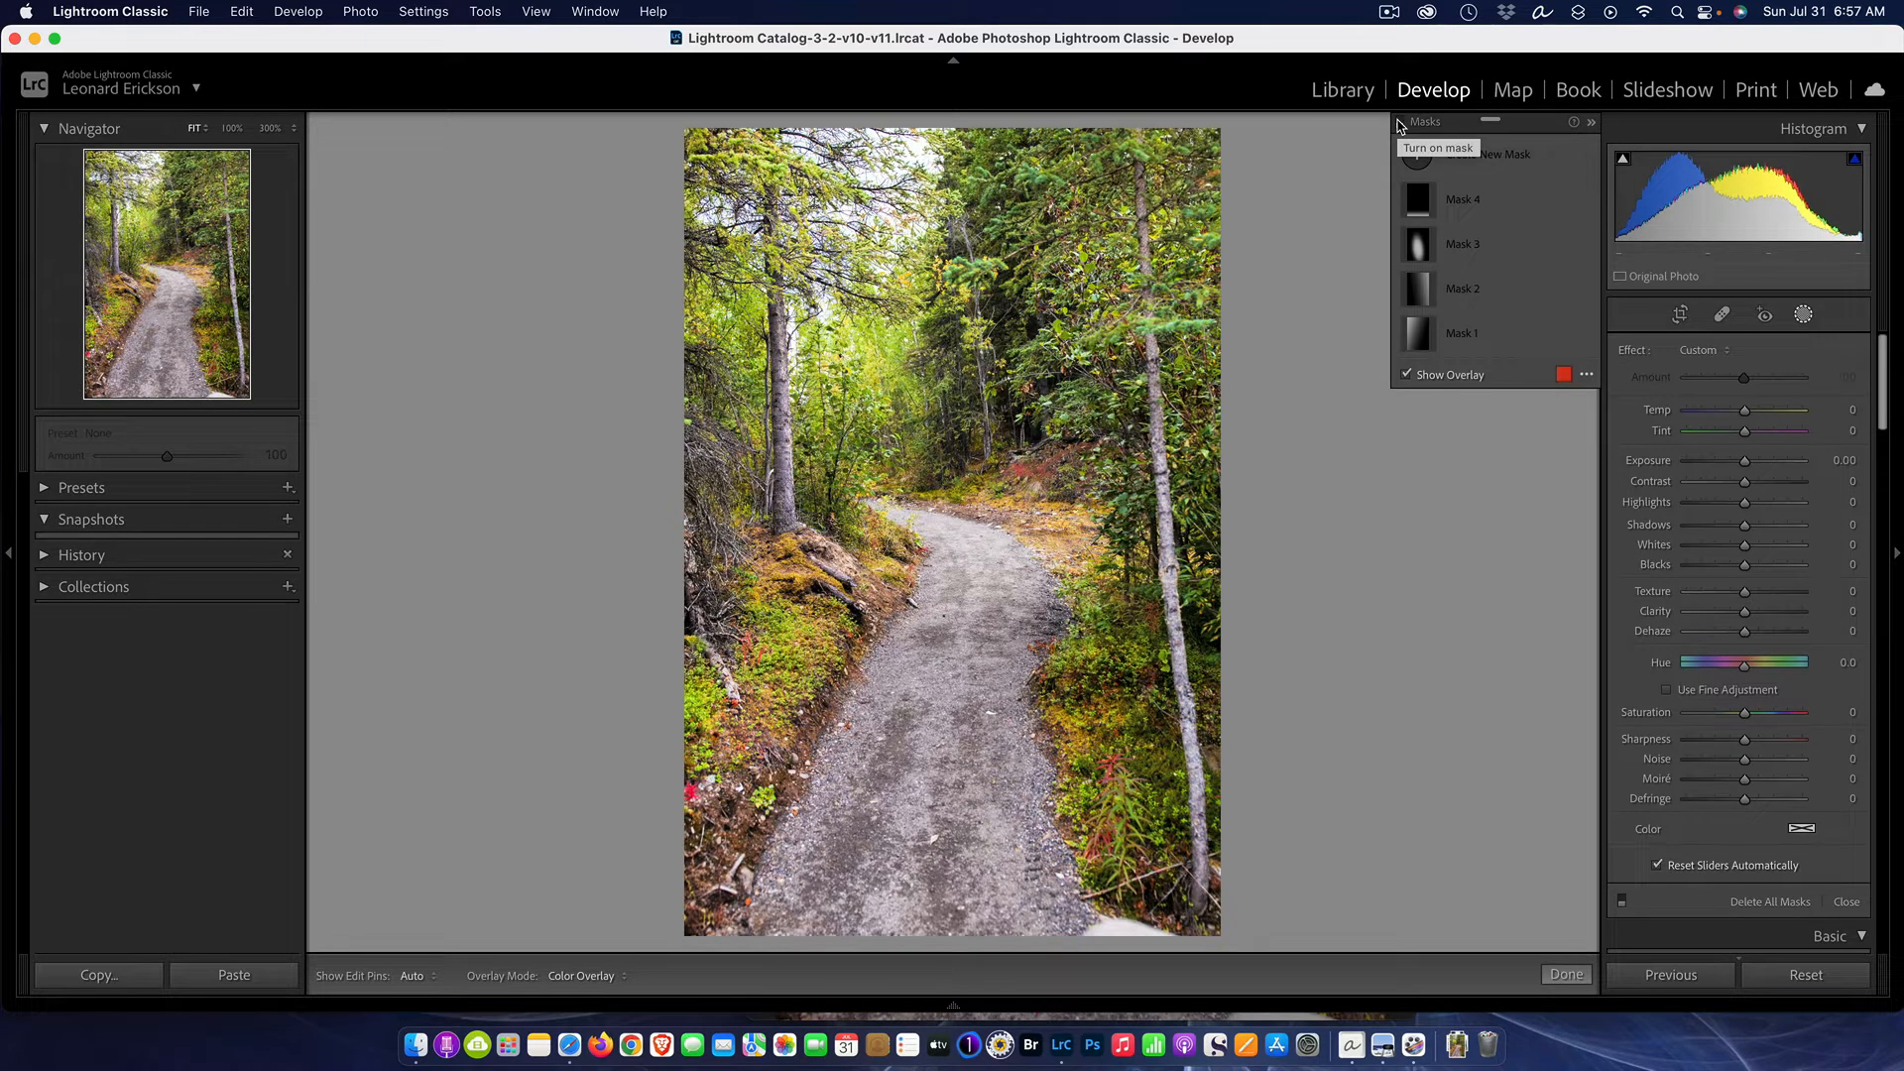
click(1400, 124)
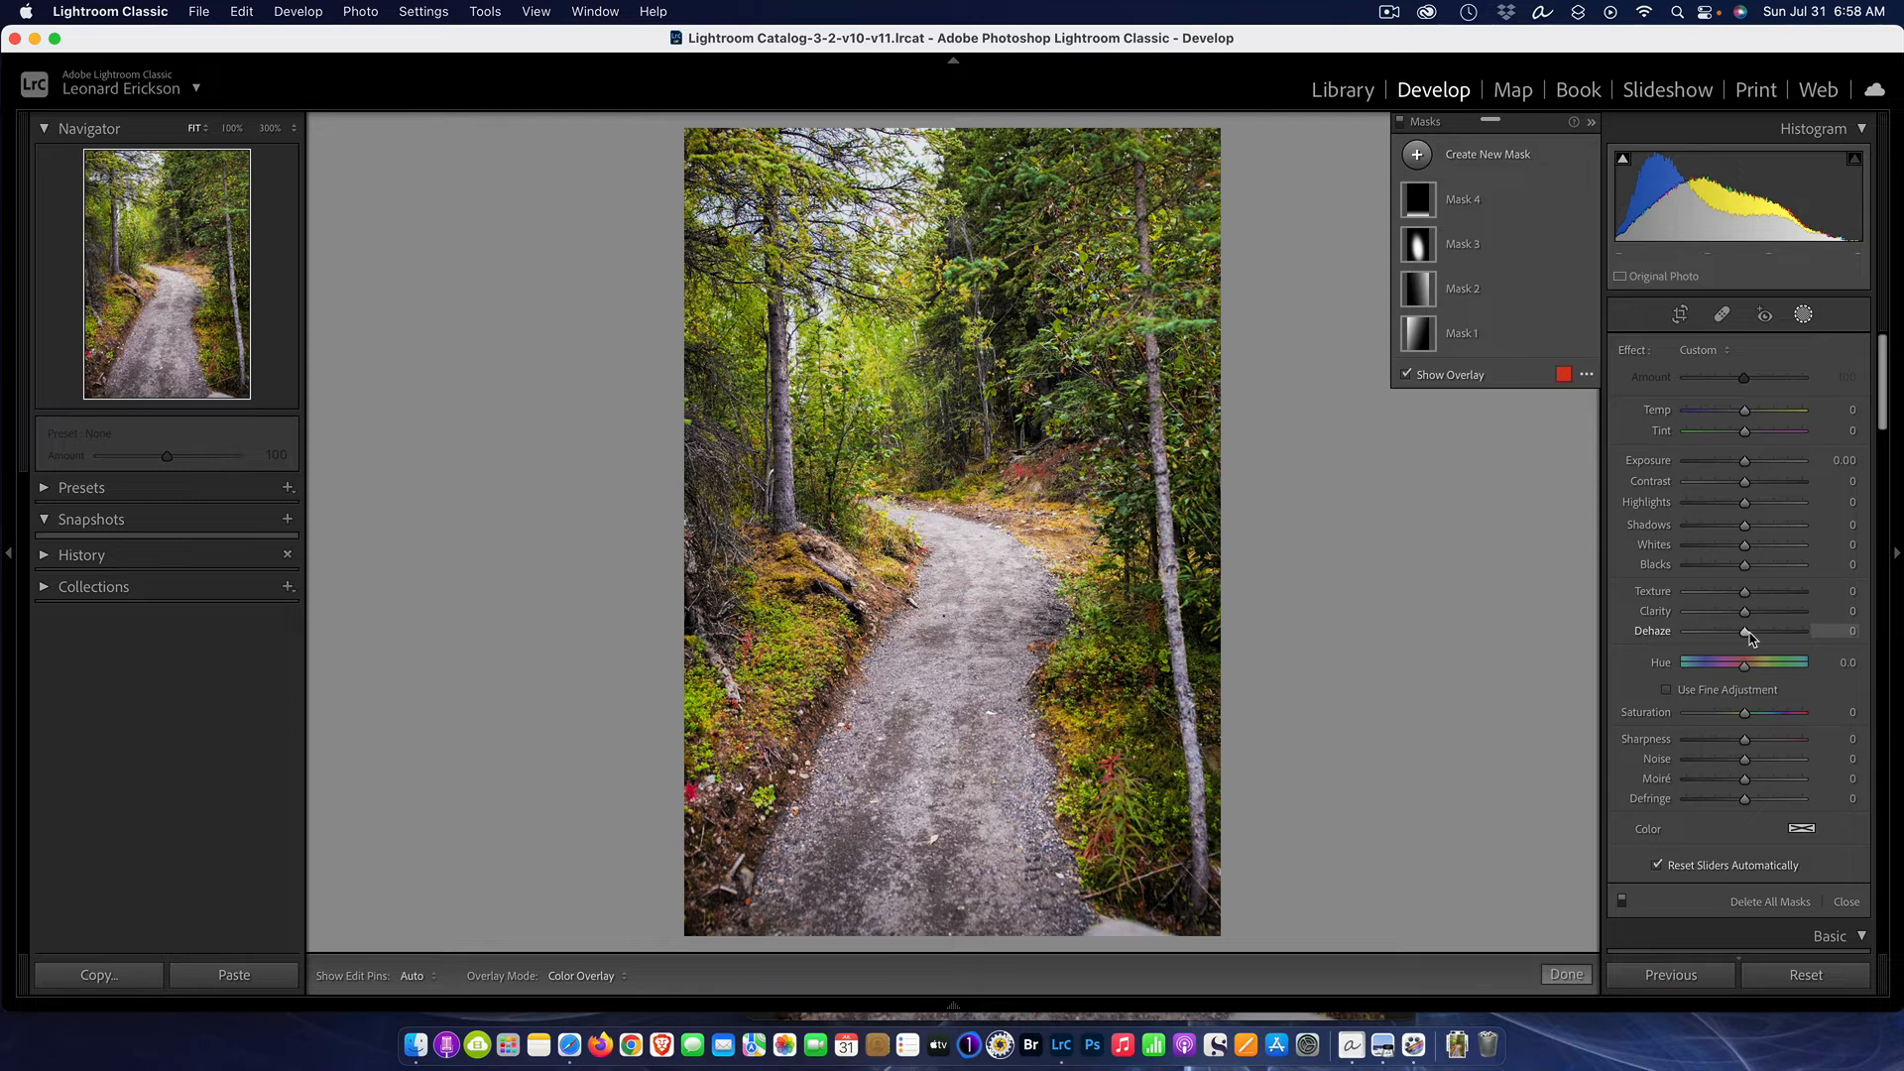
click(1401, 123)
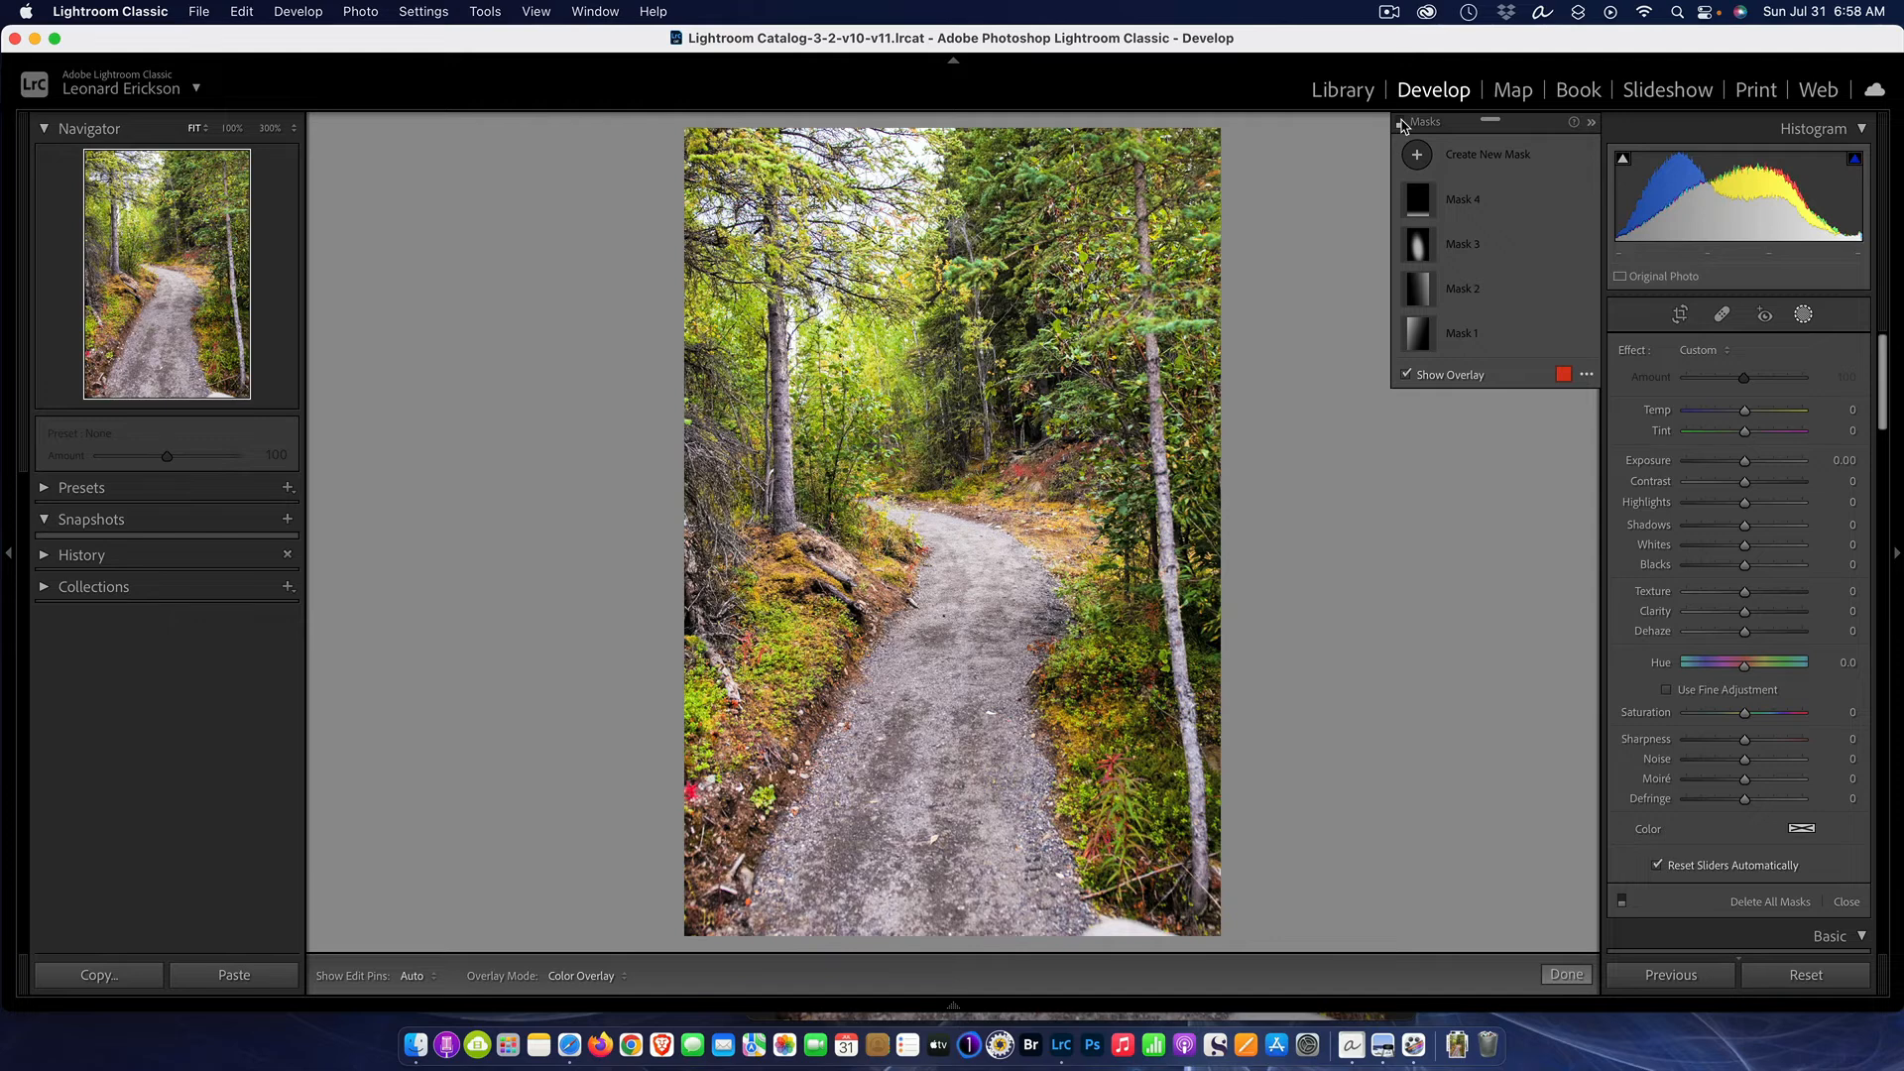
click(1401, 123)
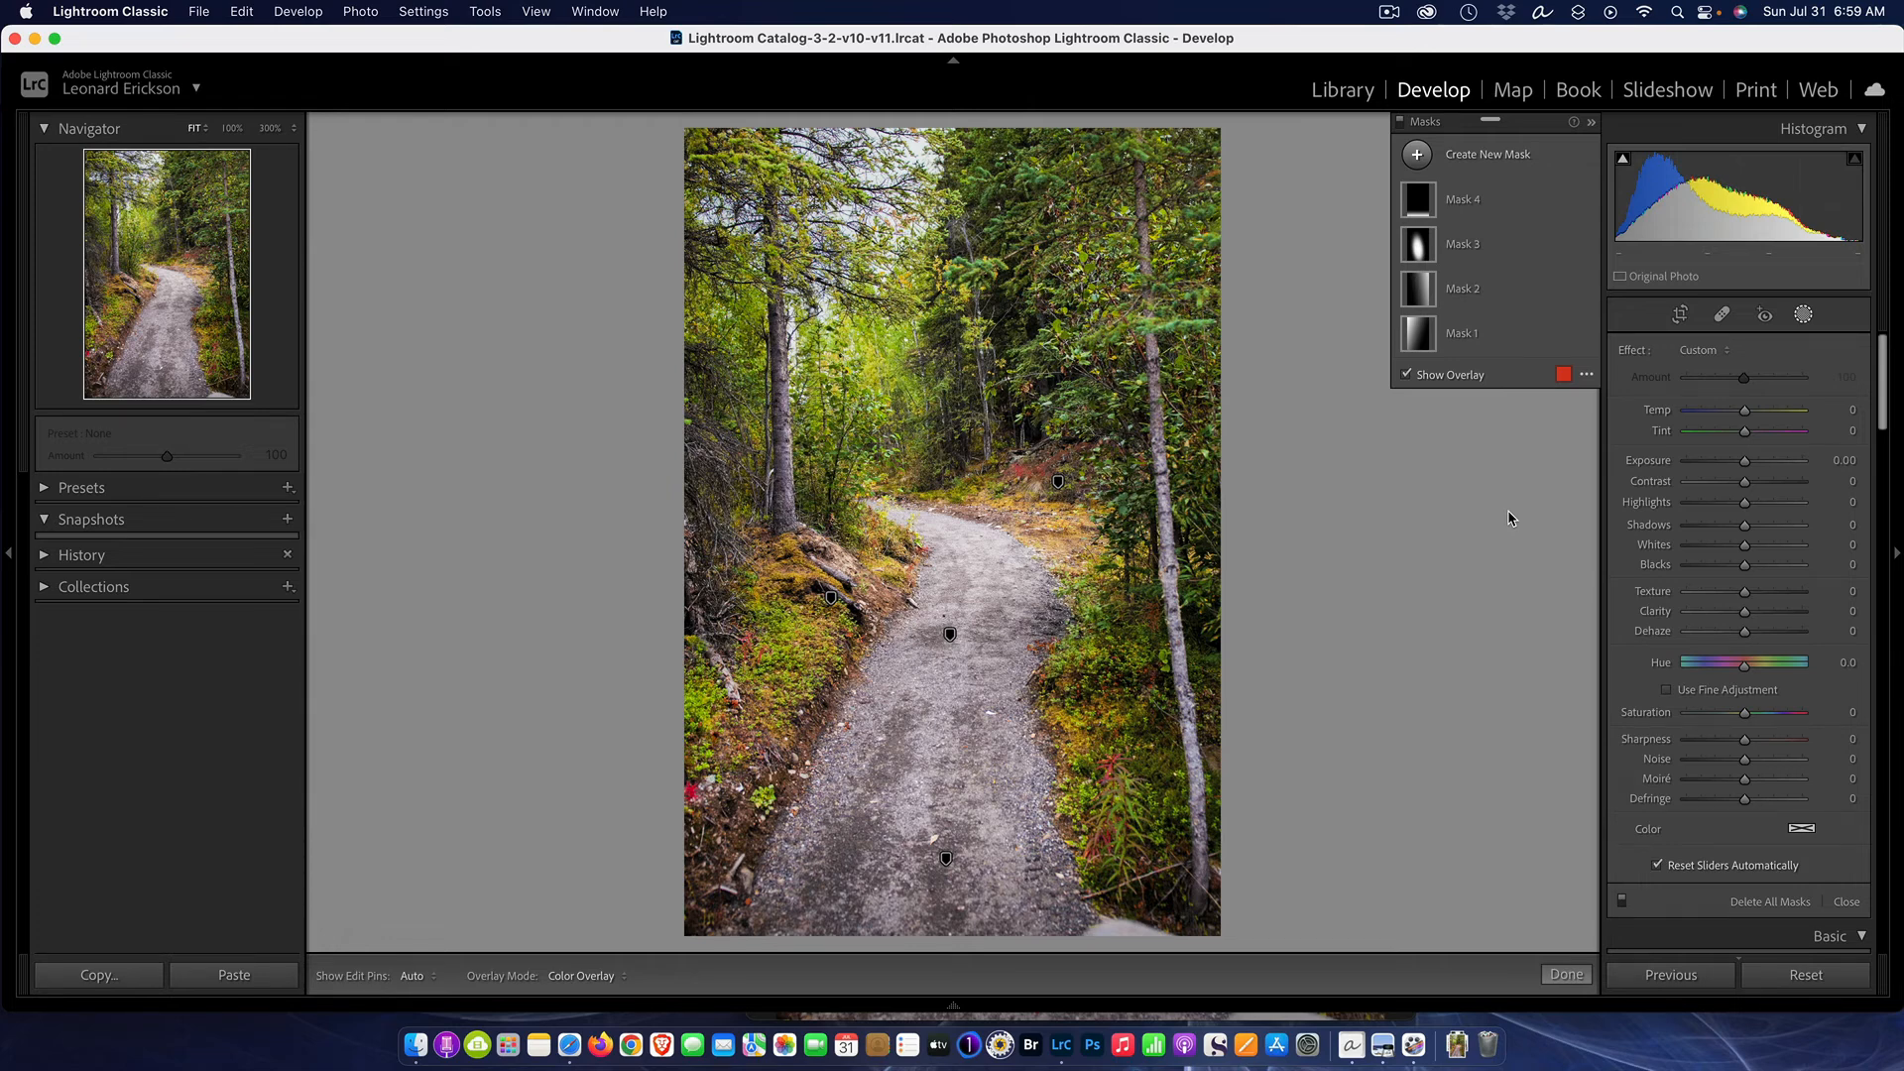
click(1388, 13)
click(1408, 62)
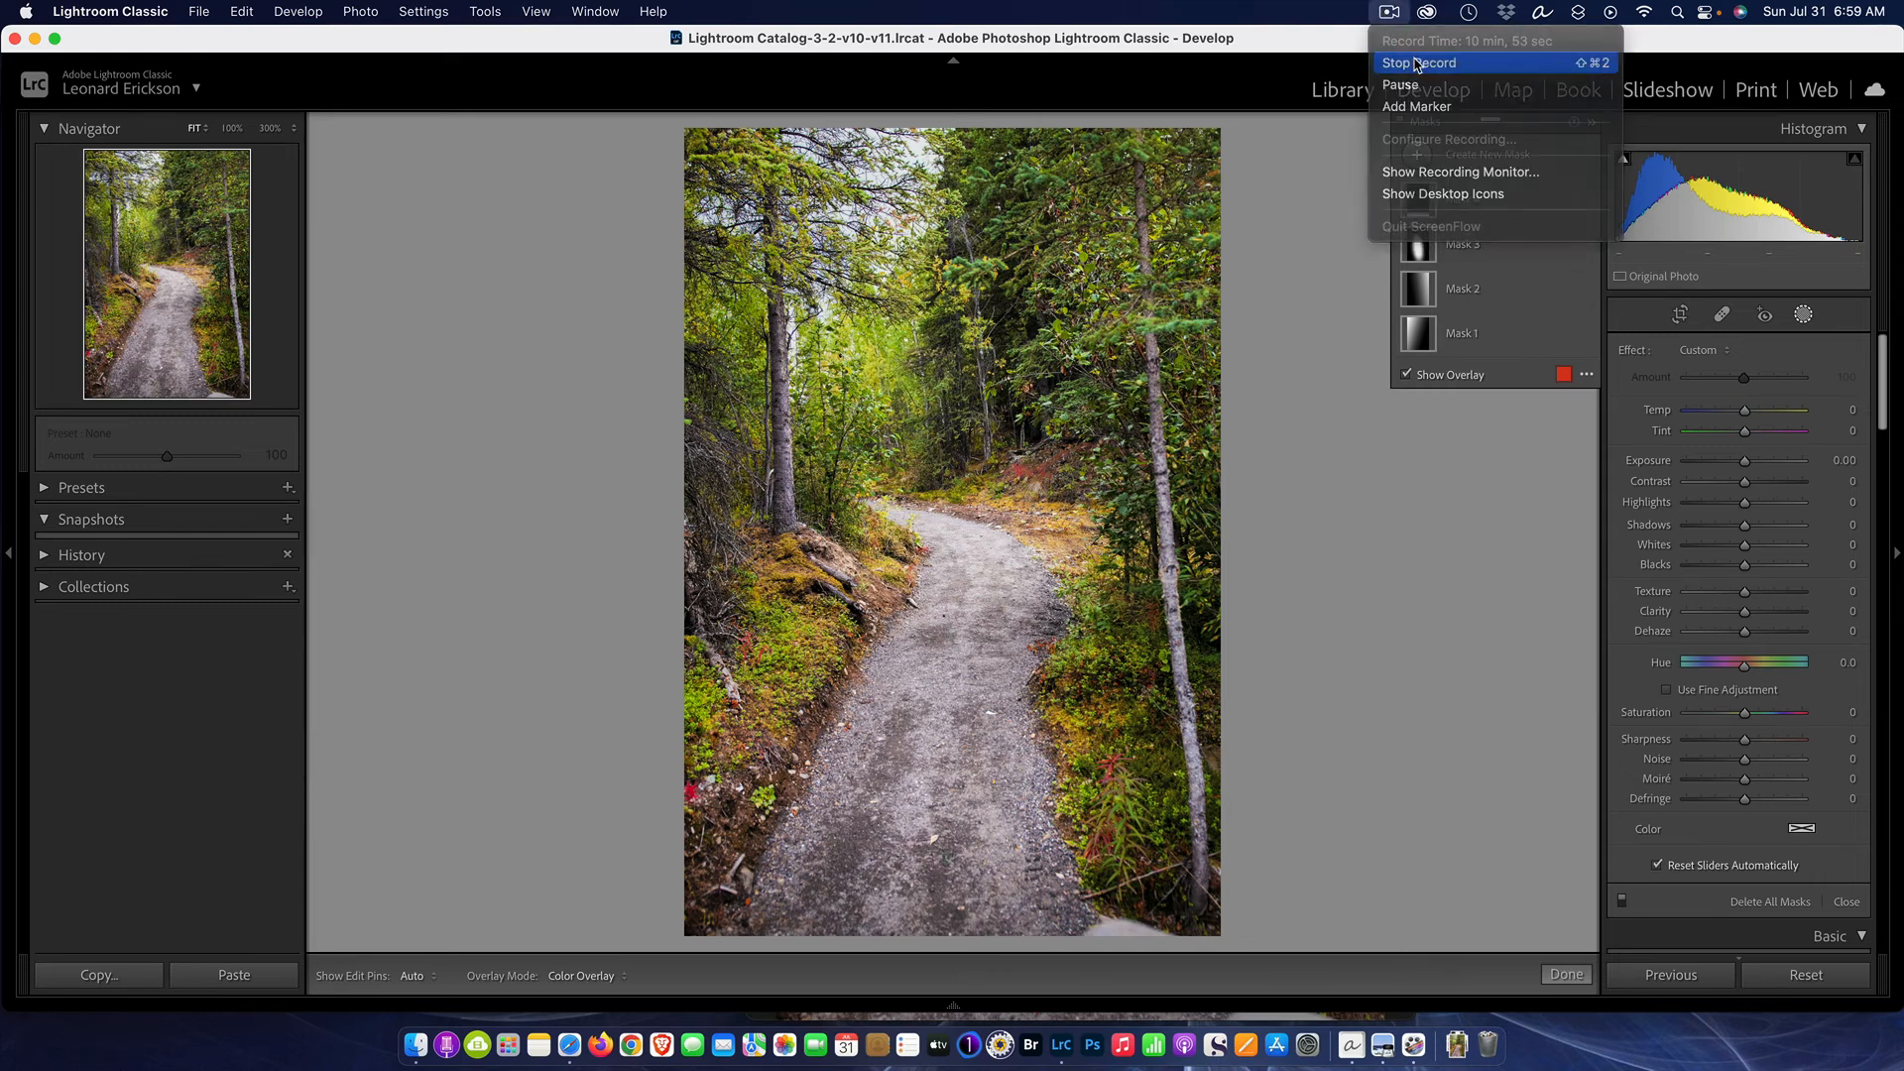